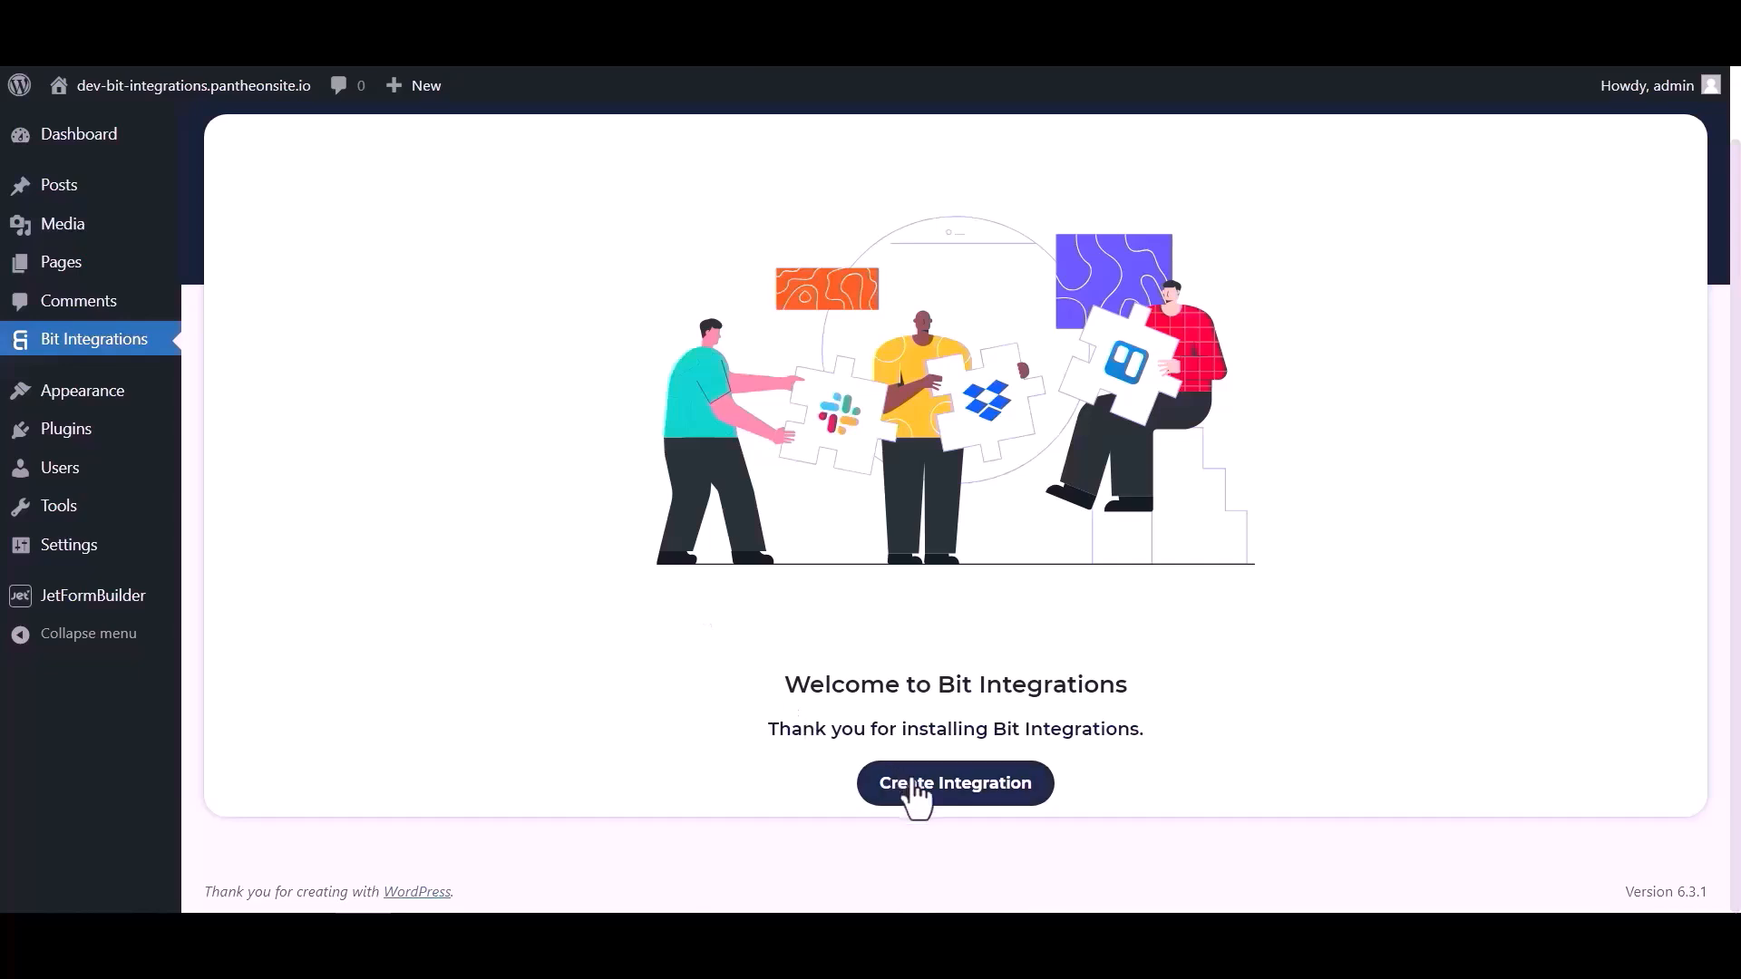
- Create an integration with JetForm Builder (searched 'je') as trigger, copy its webhook URL and start fetching
click(649, 228)
text(jet)
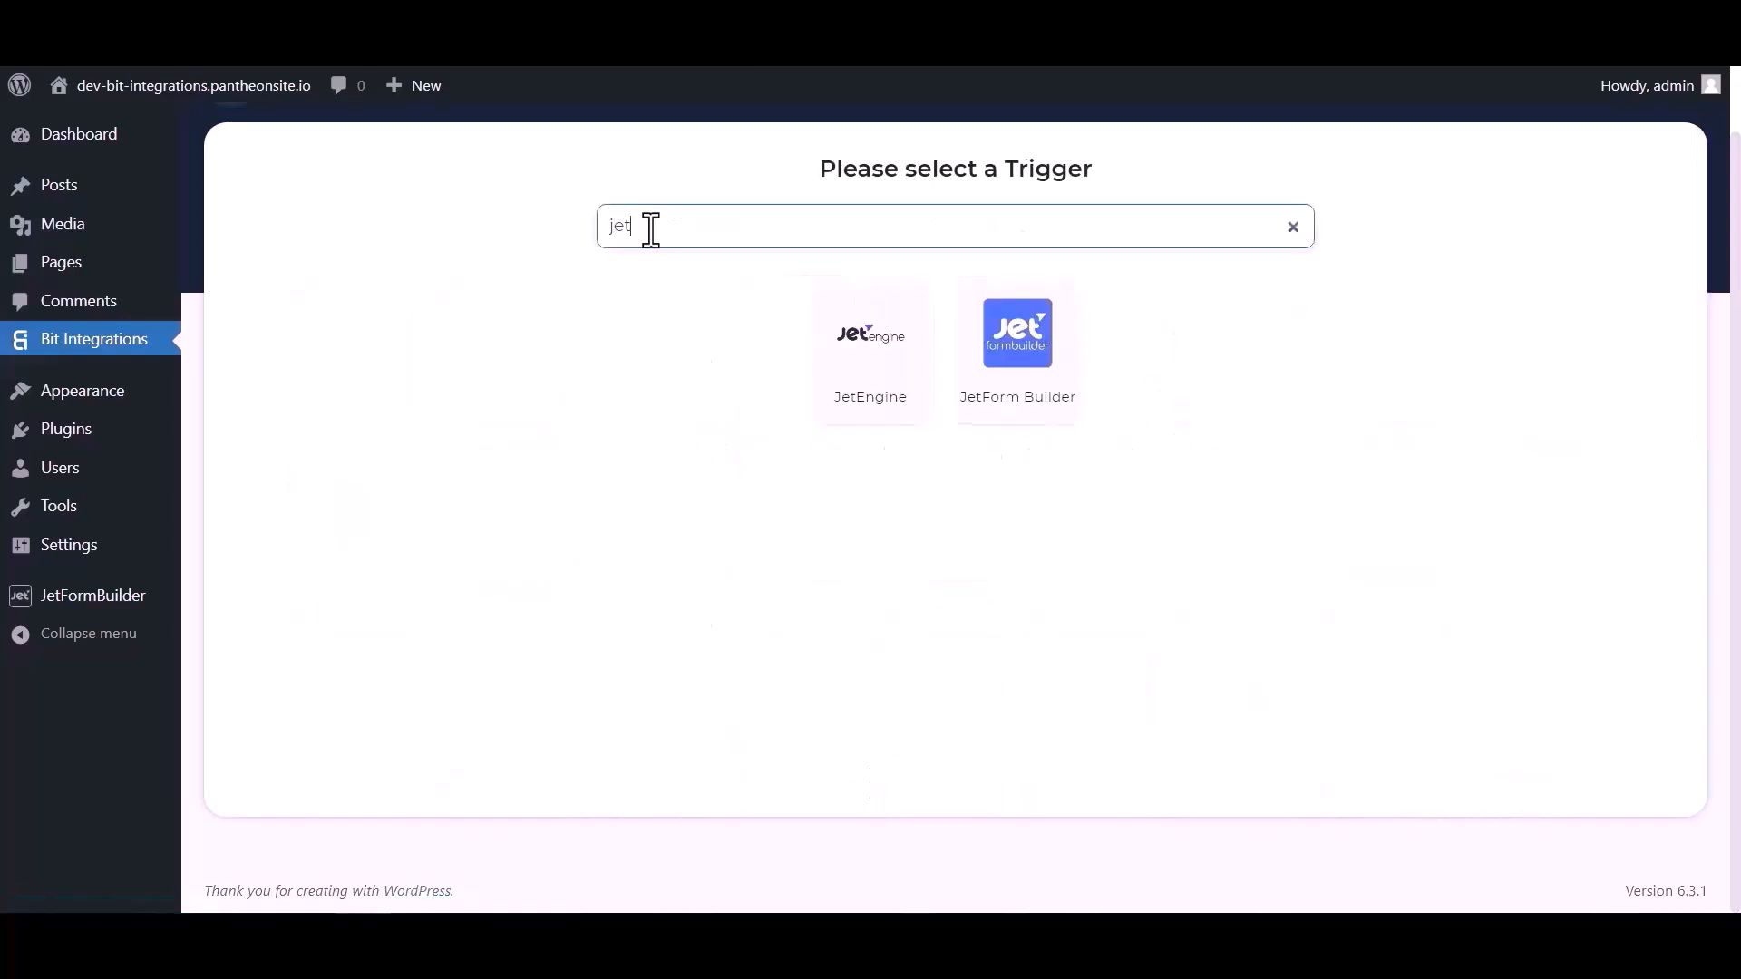
click(1018, 385)
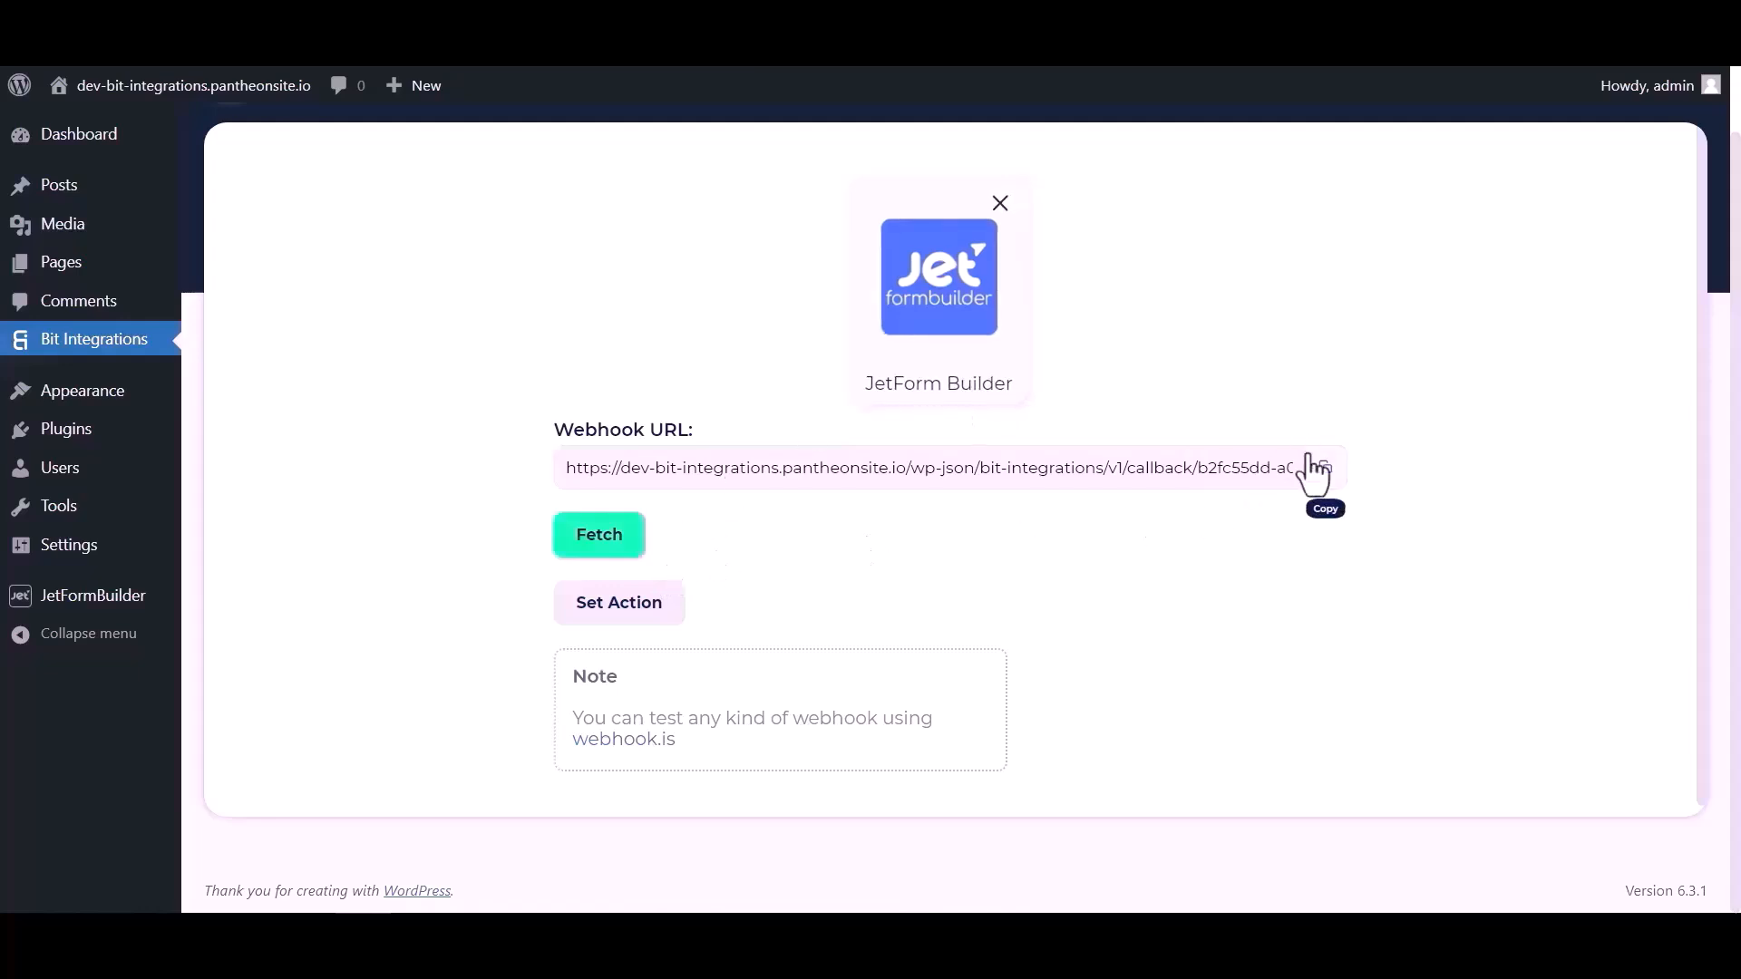
click(1320, 474)
click(606, 544)
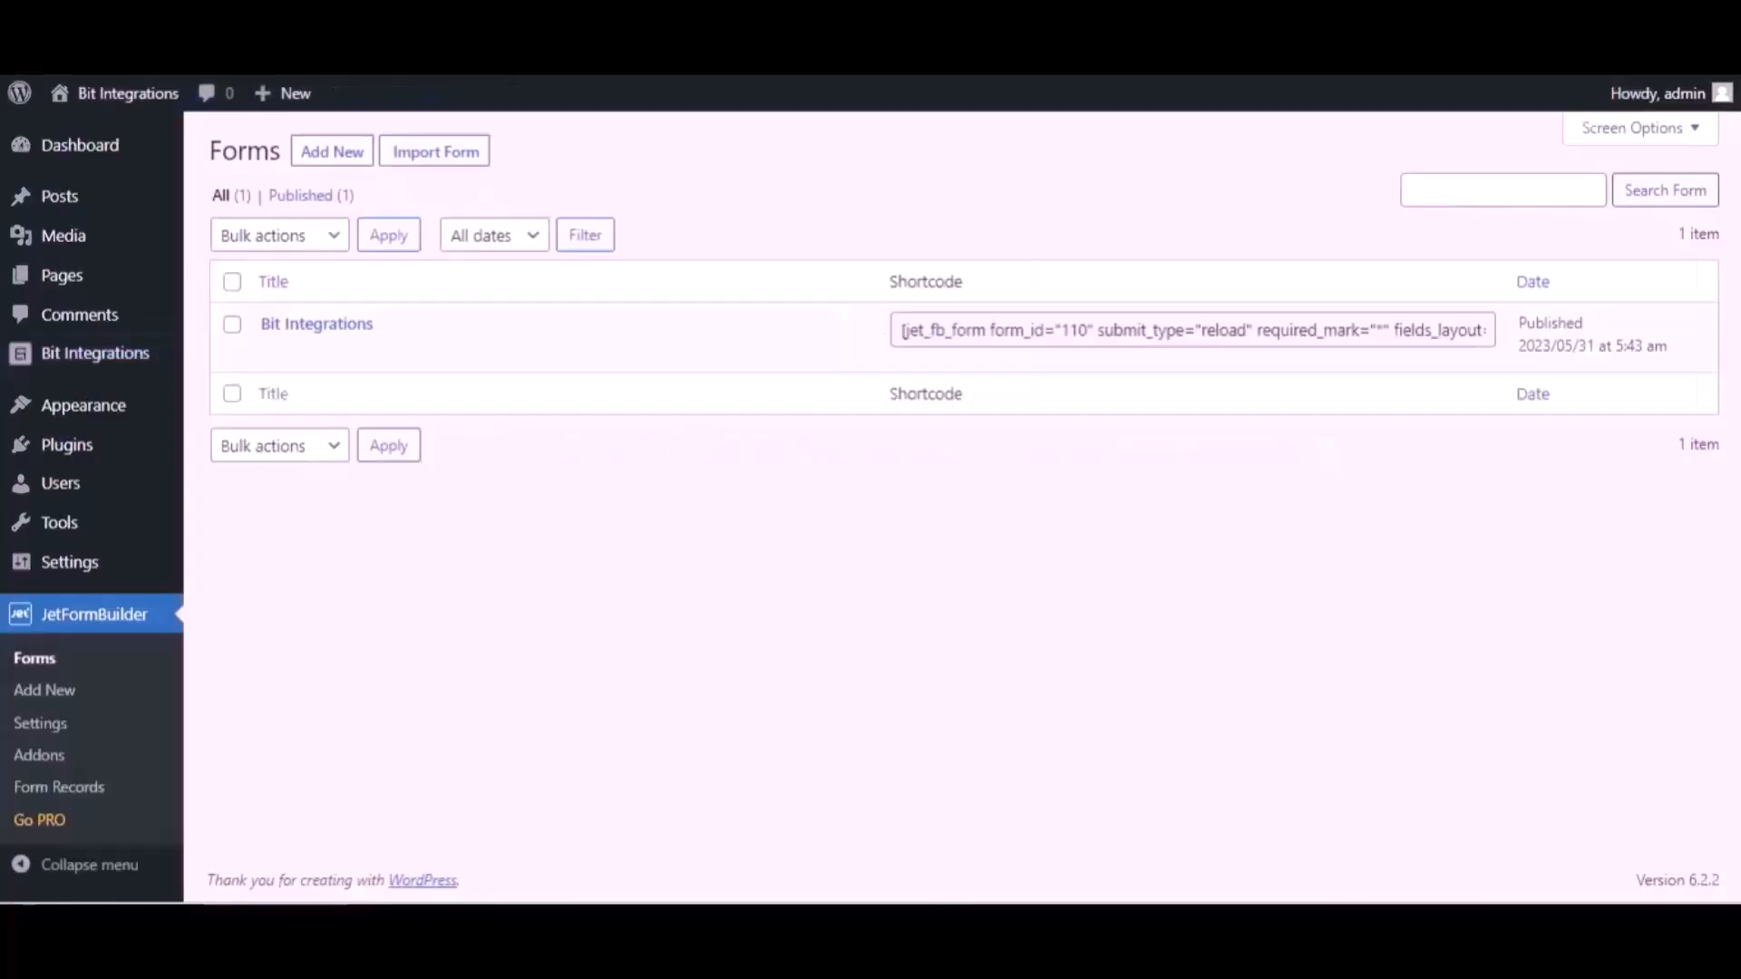
- Open the Bit Integrations form in the editor and expand its Post Submit Actions settings
mouse_move(414, 332)
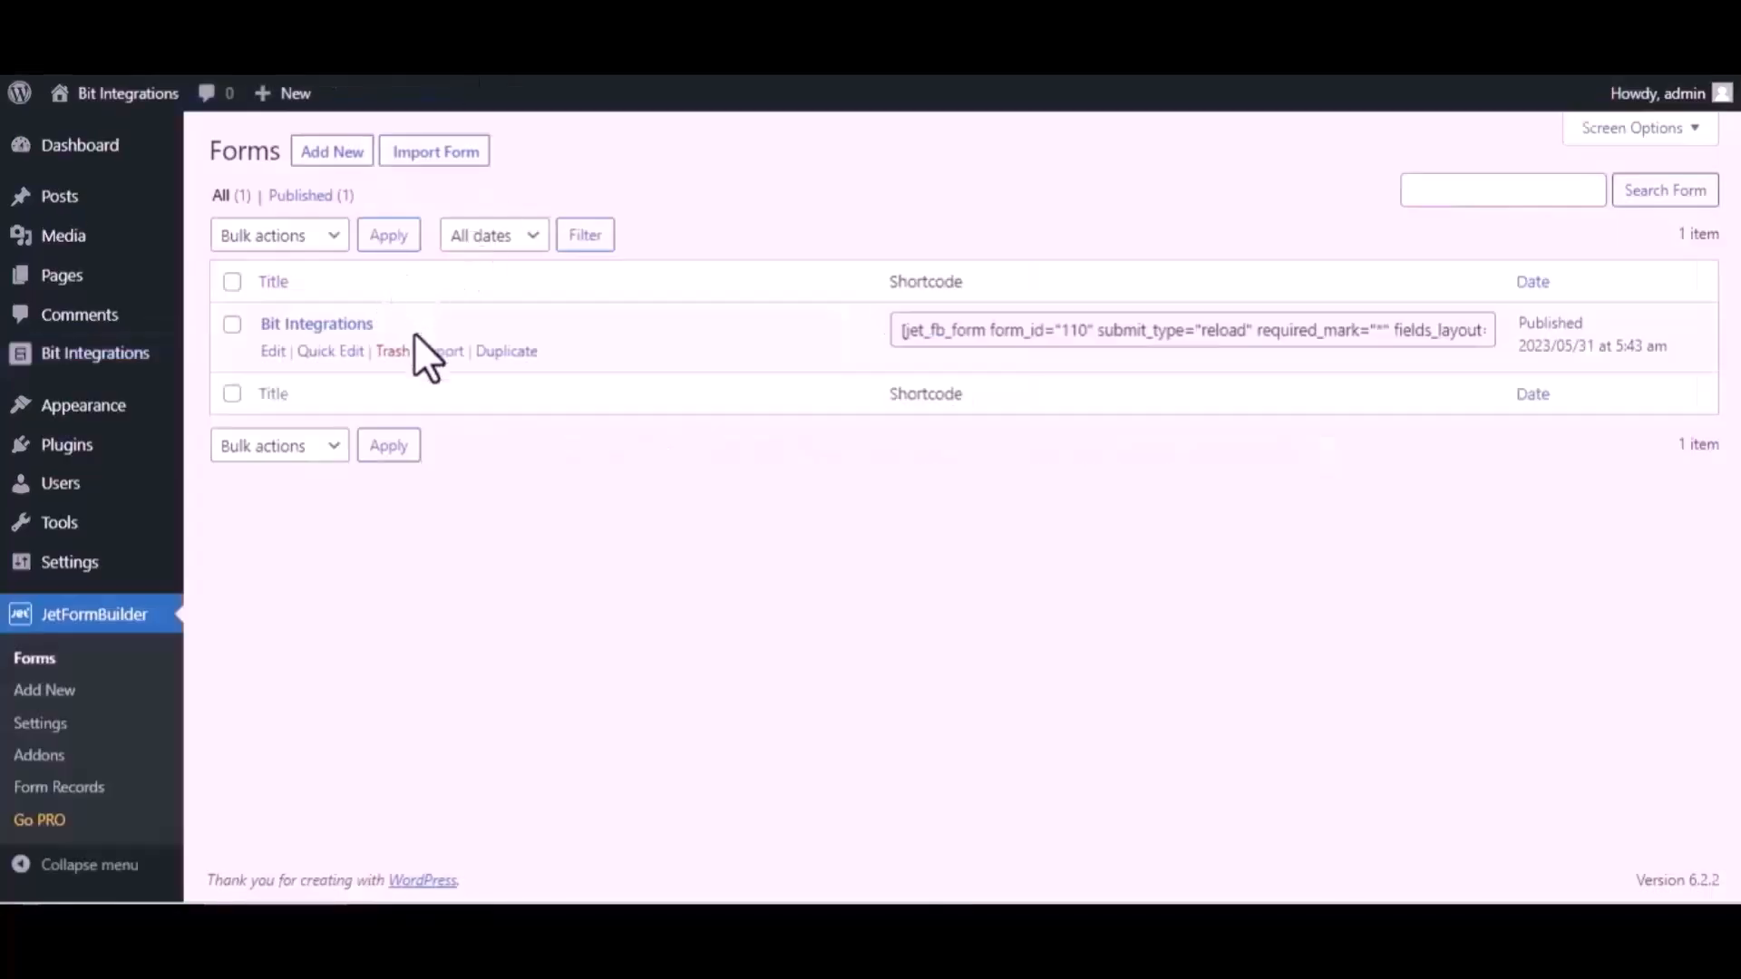
click(273, 352)
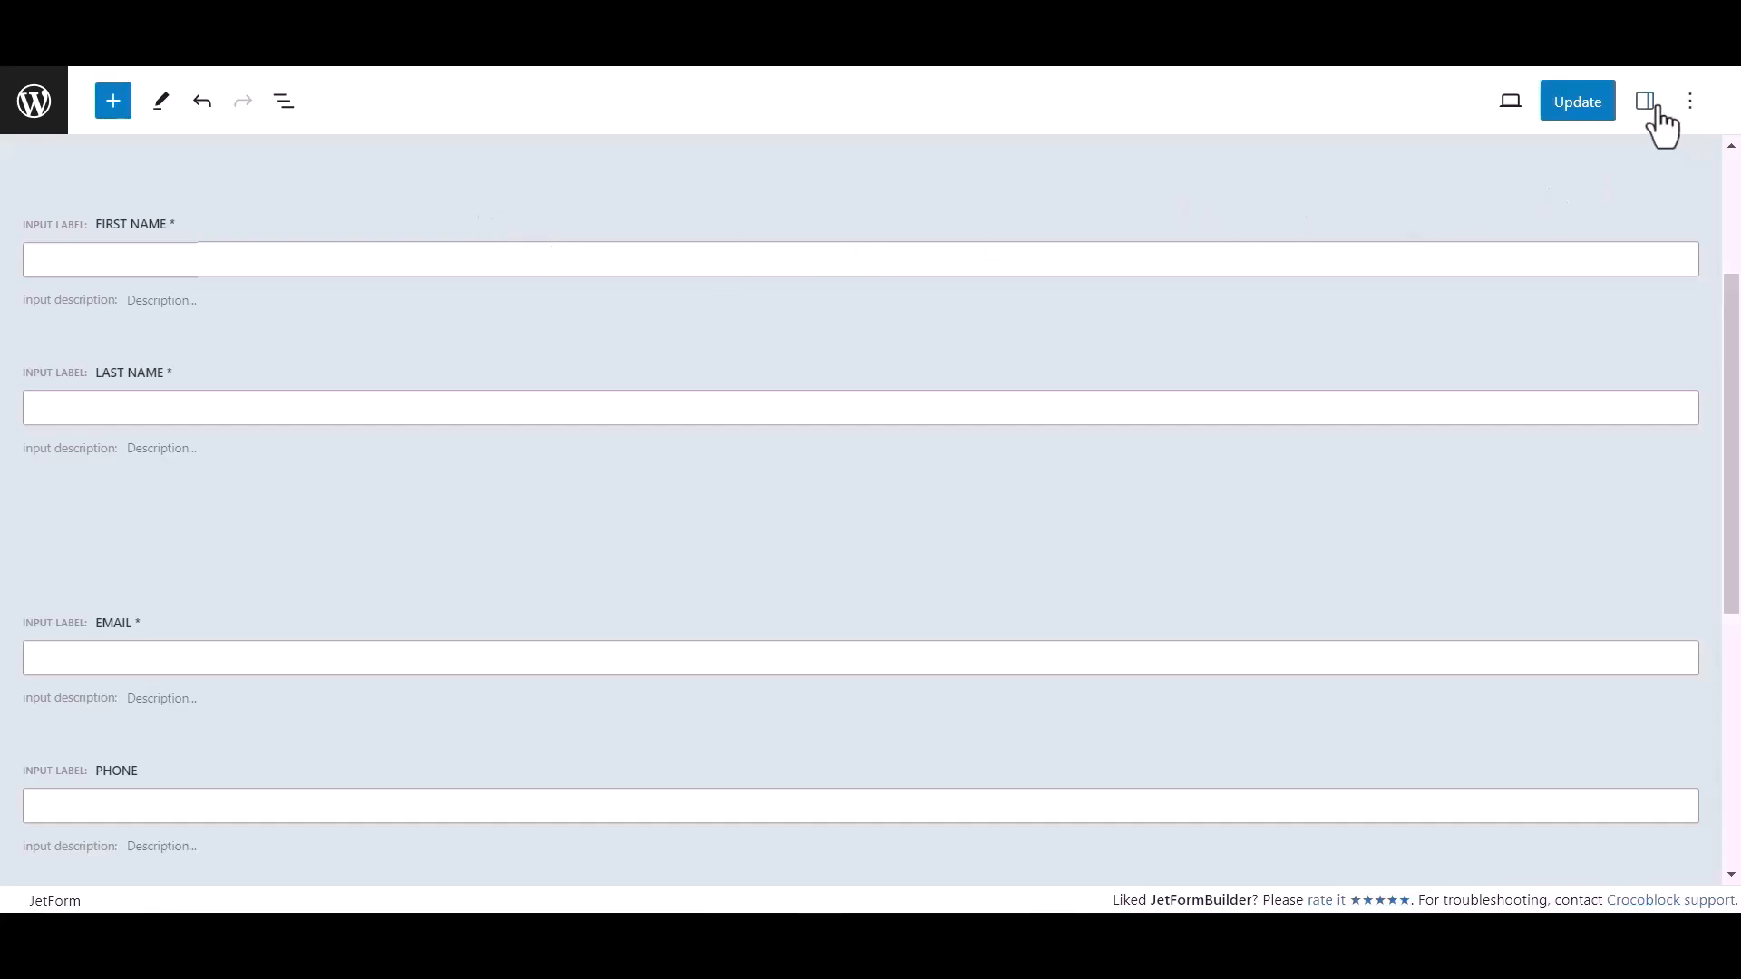
click(1646, 102)
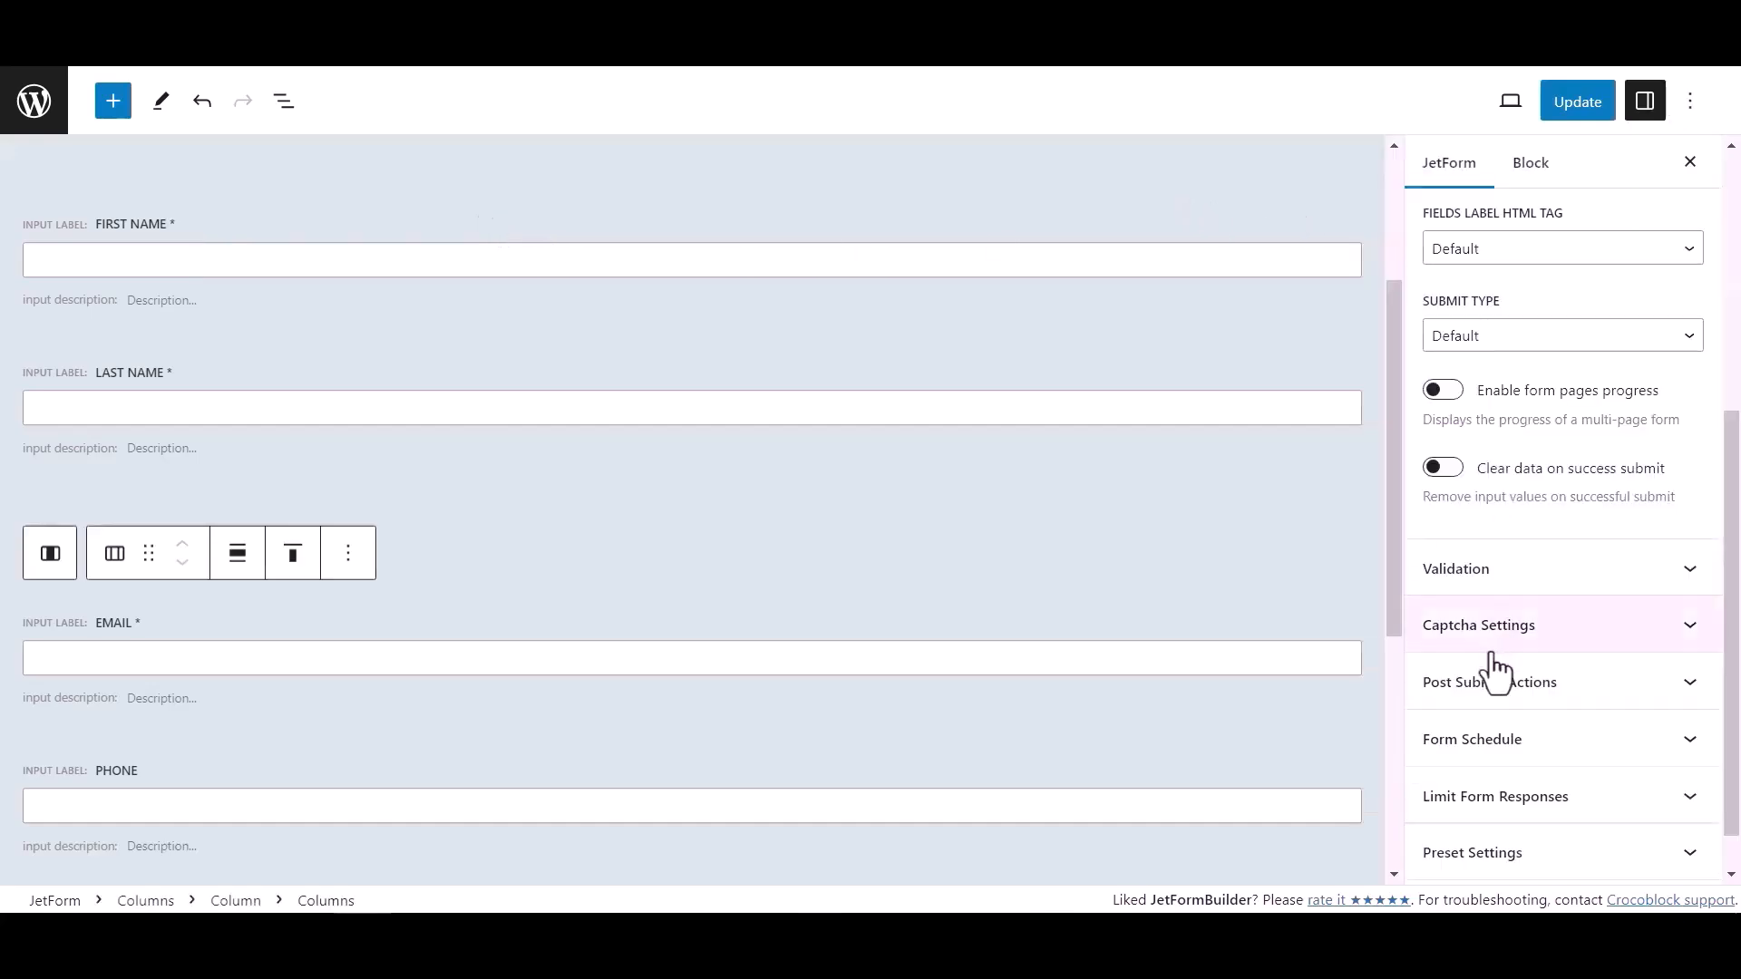
scroll(1542, 662, down, 1)
click(1572, 646)
scroll(1560, 626, down, 2)
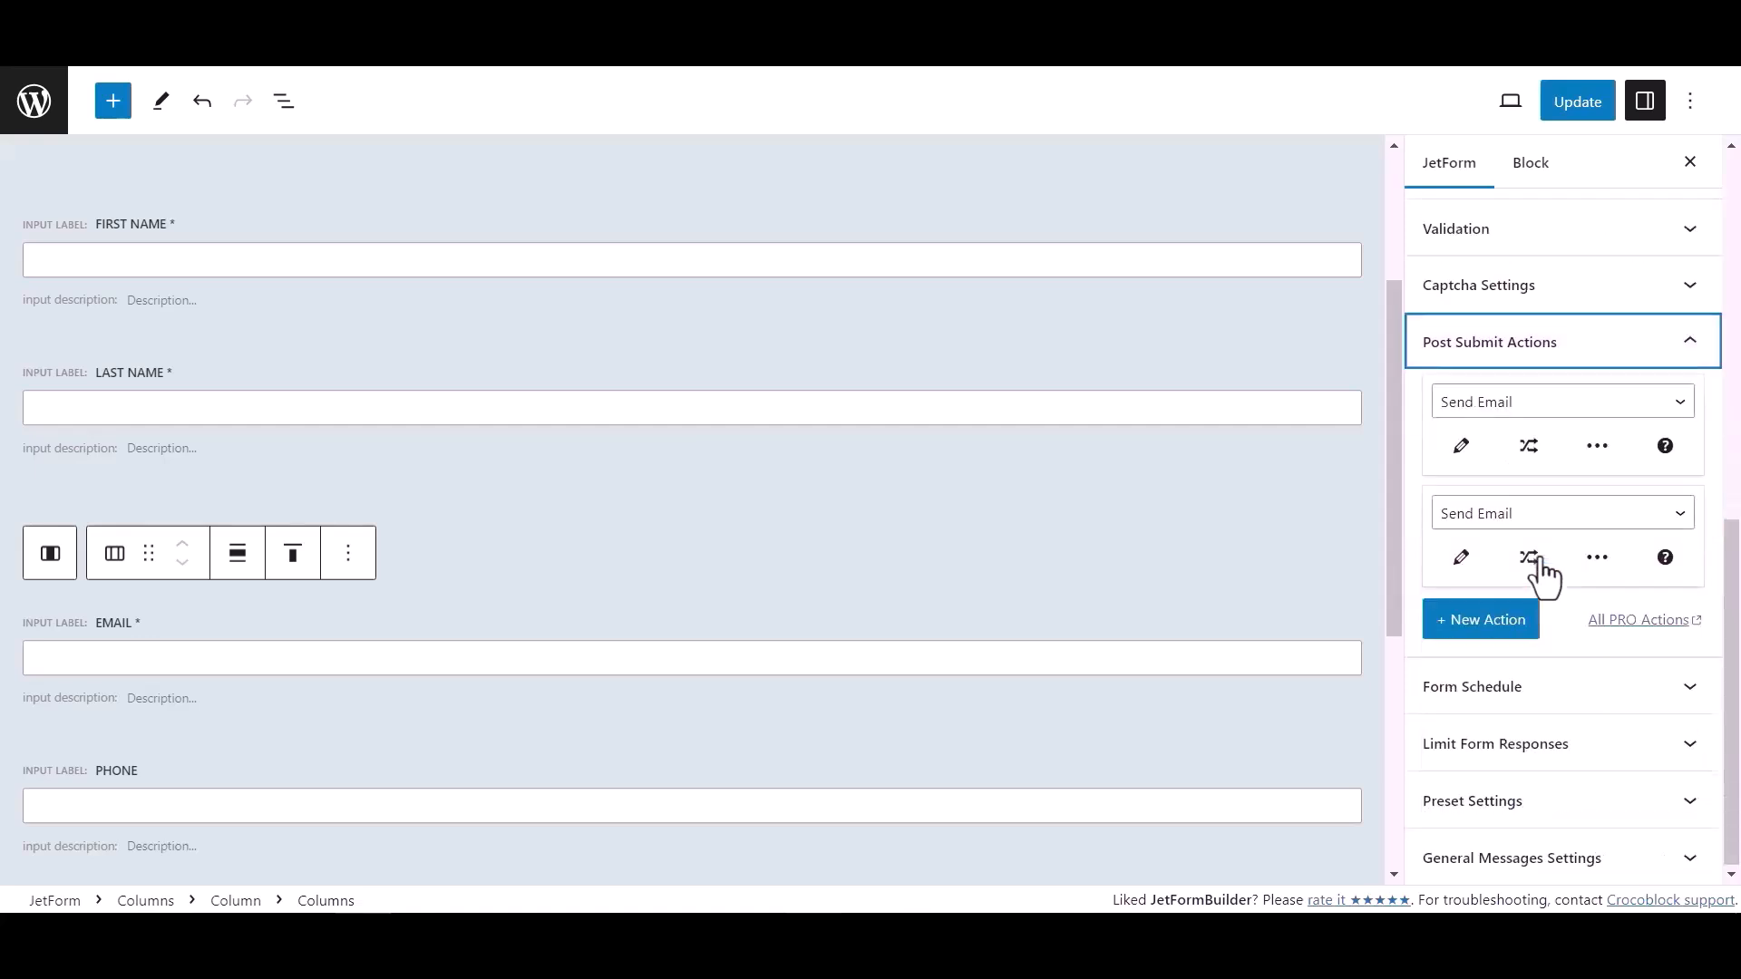
- Change the first post-submit action to Call Webhook with the pasted URL and update the form
click(1500, 409)
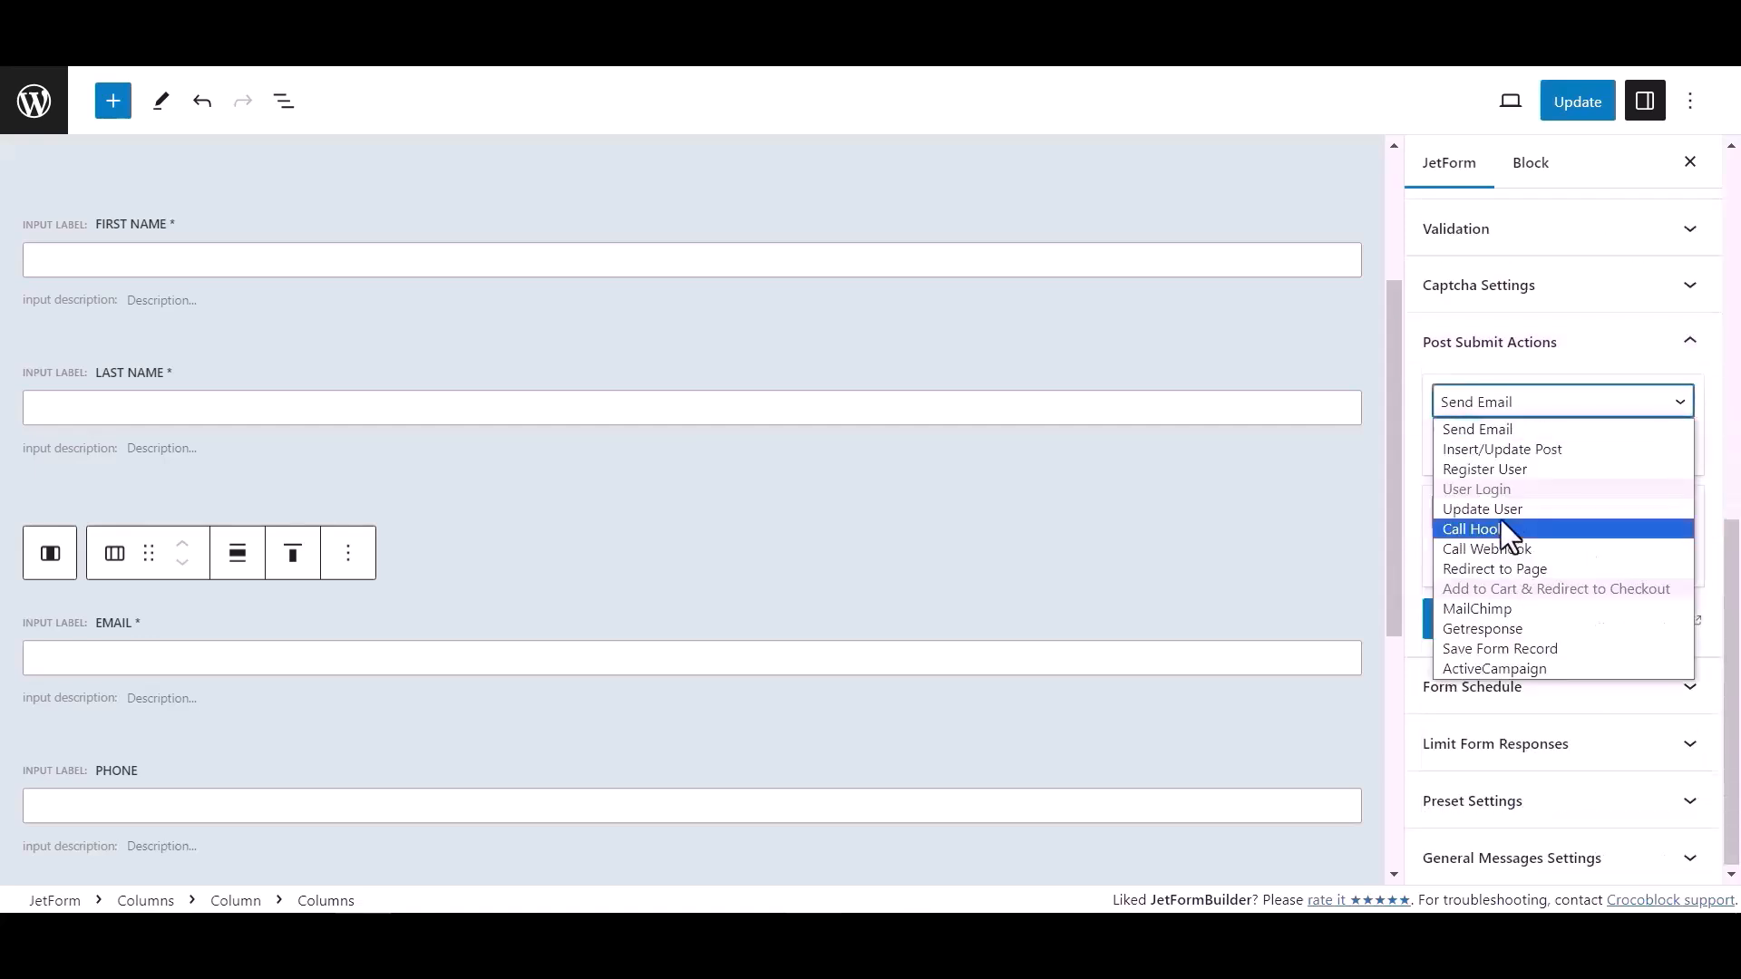
click(1492, 550)
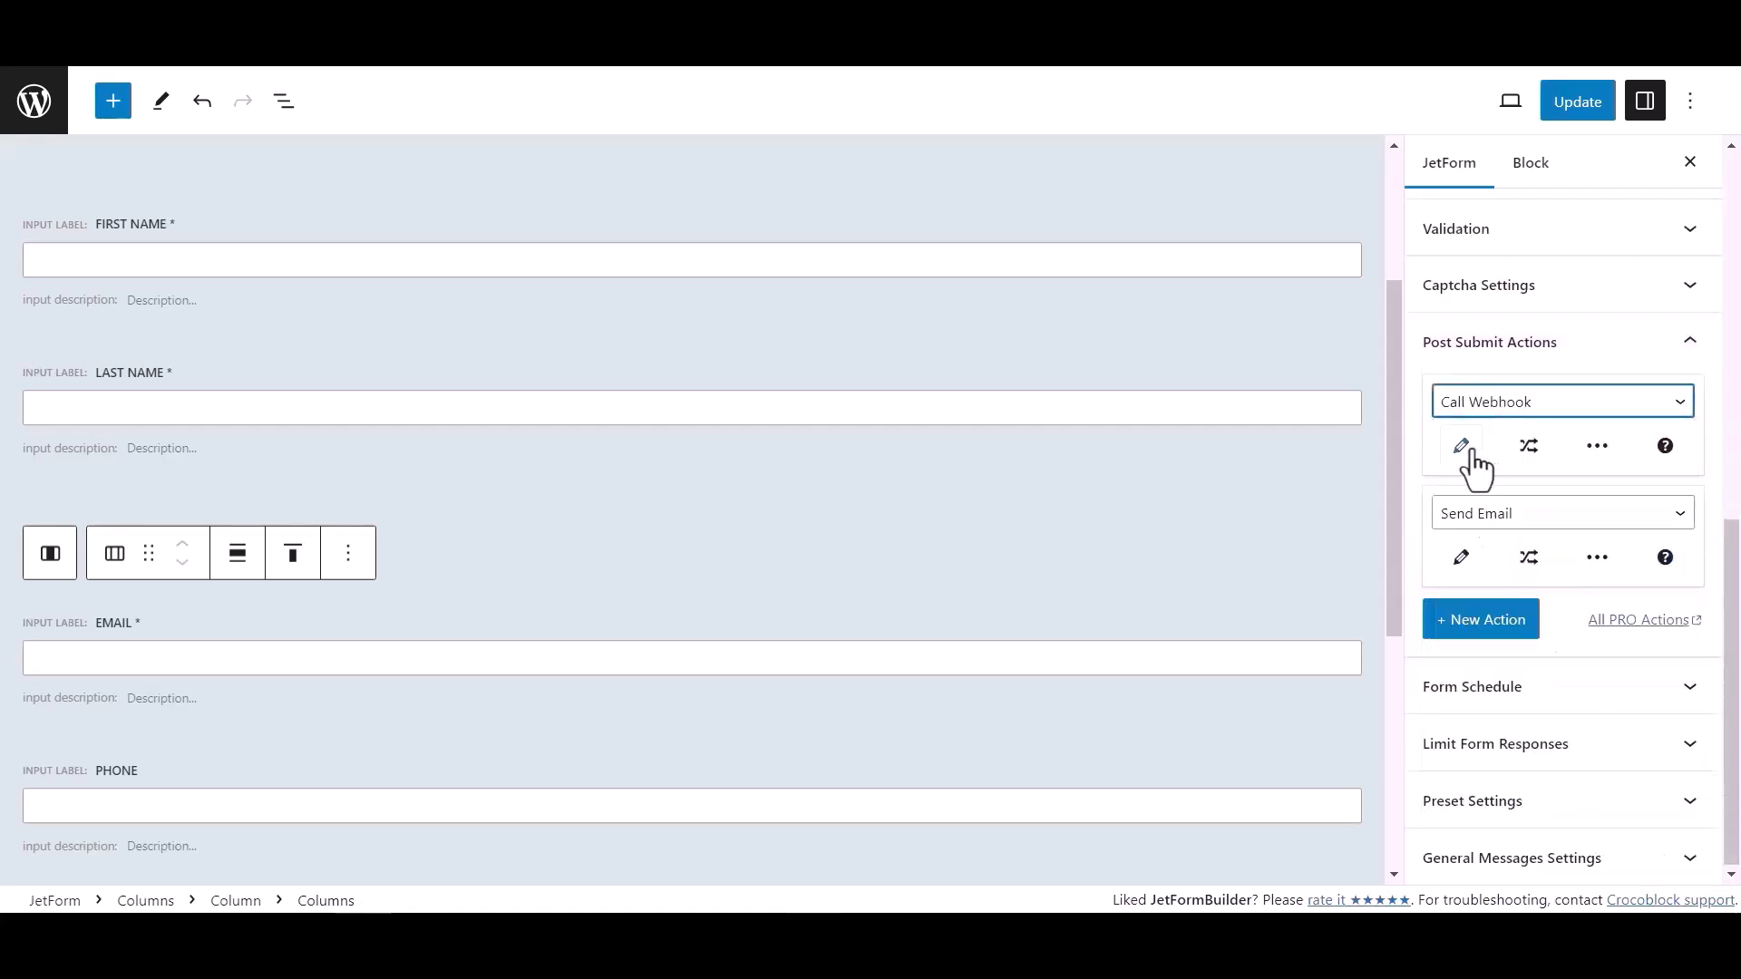
click(1469, 452)
click(692, 478)
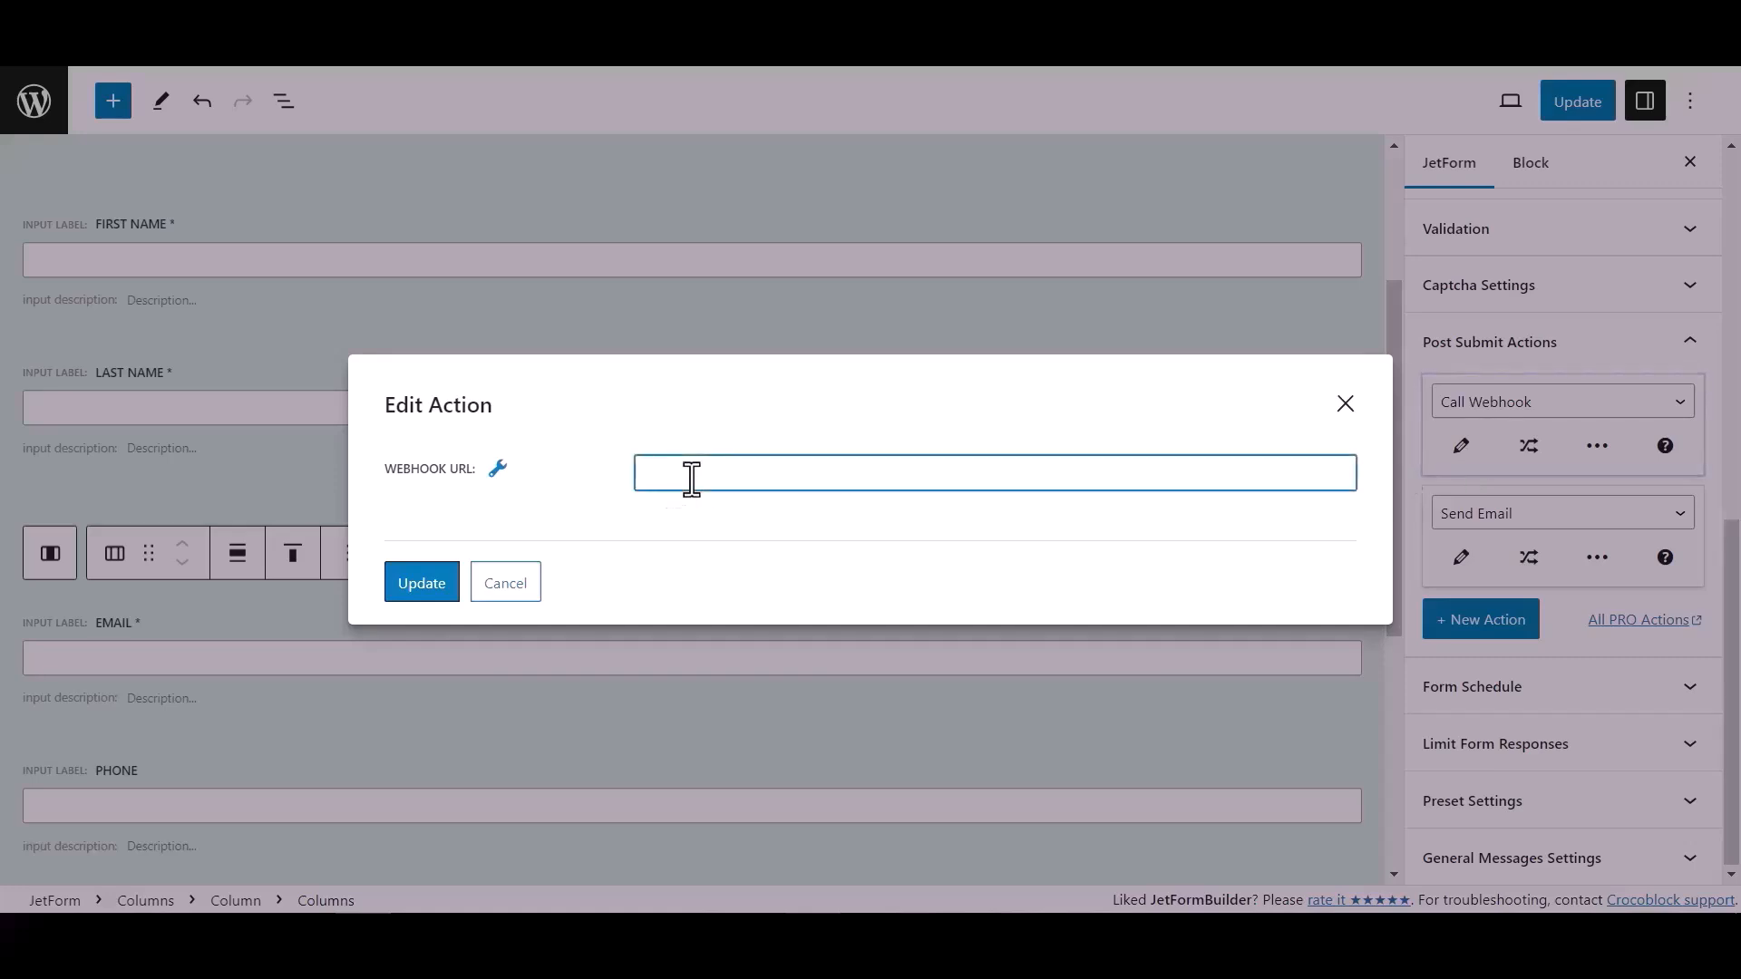
key(ctrl+v)
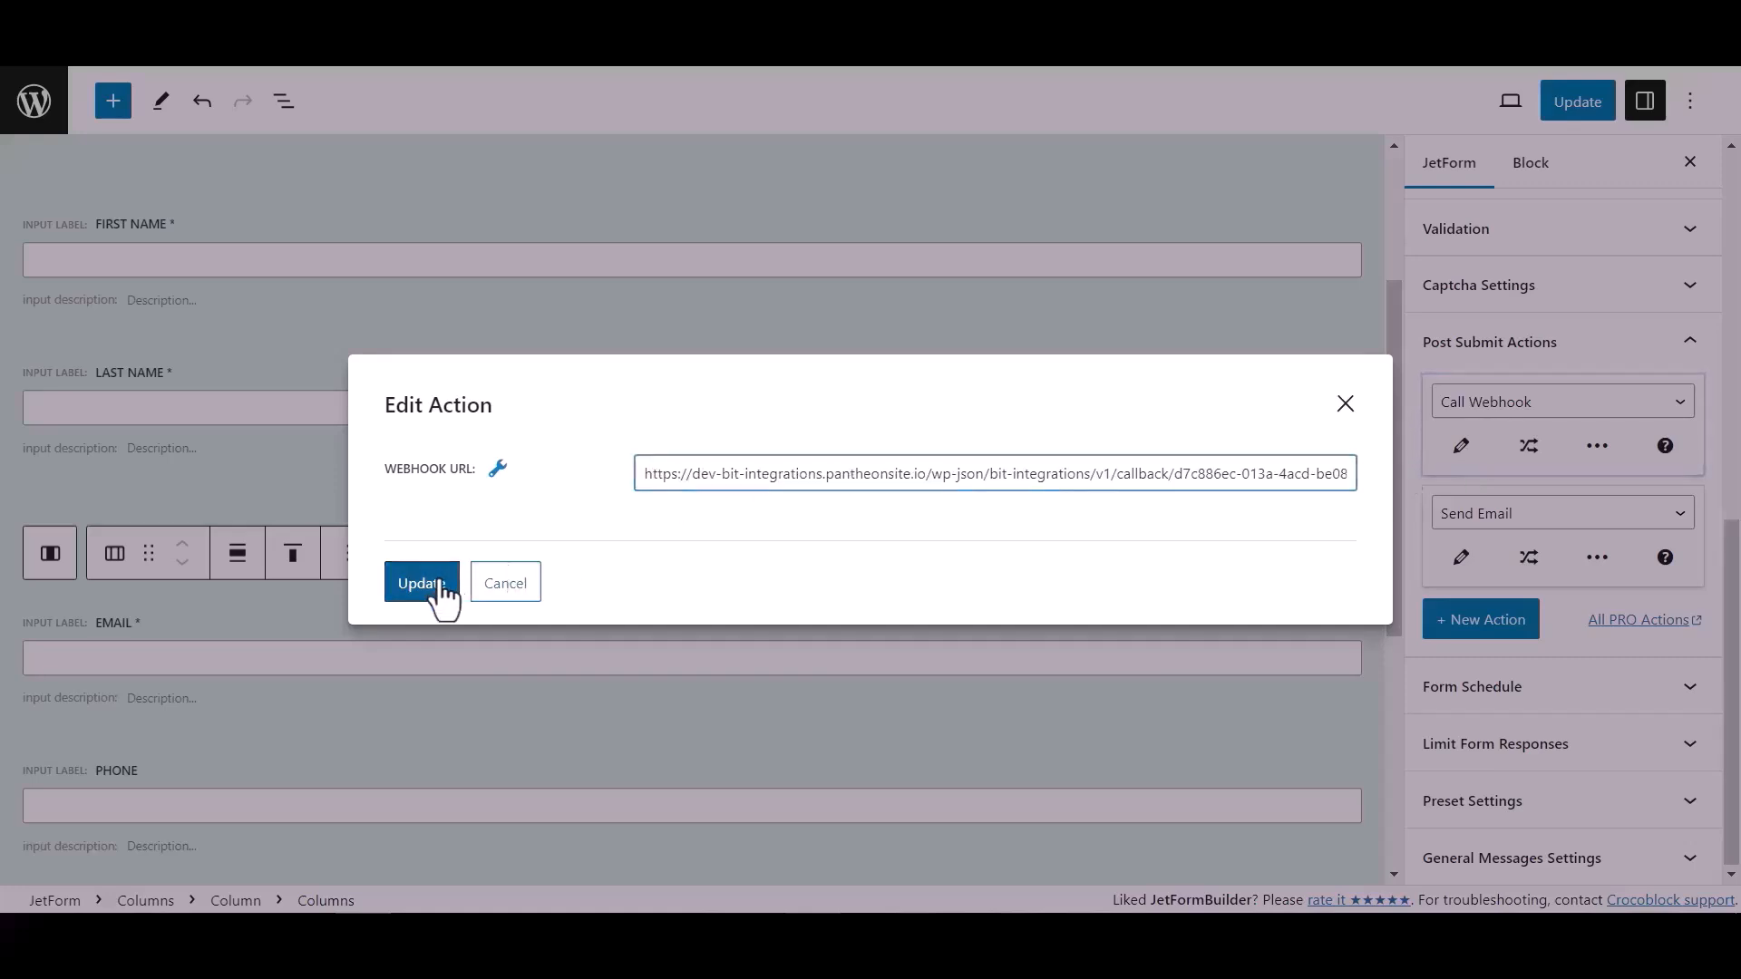
click(446, 594)
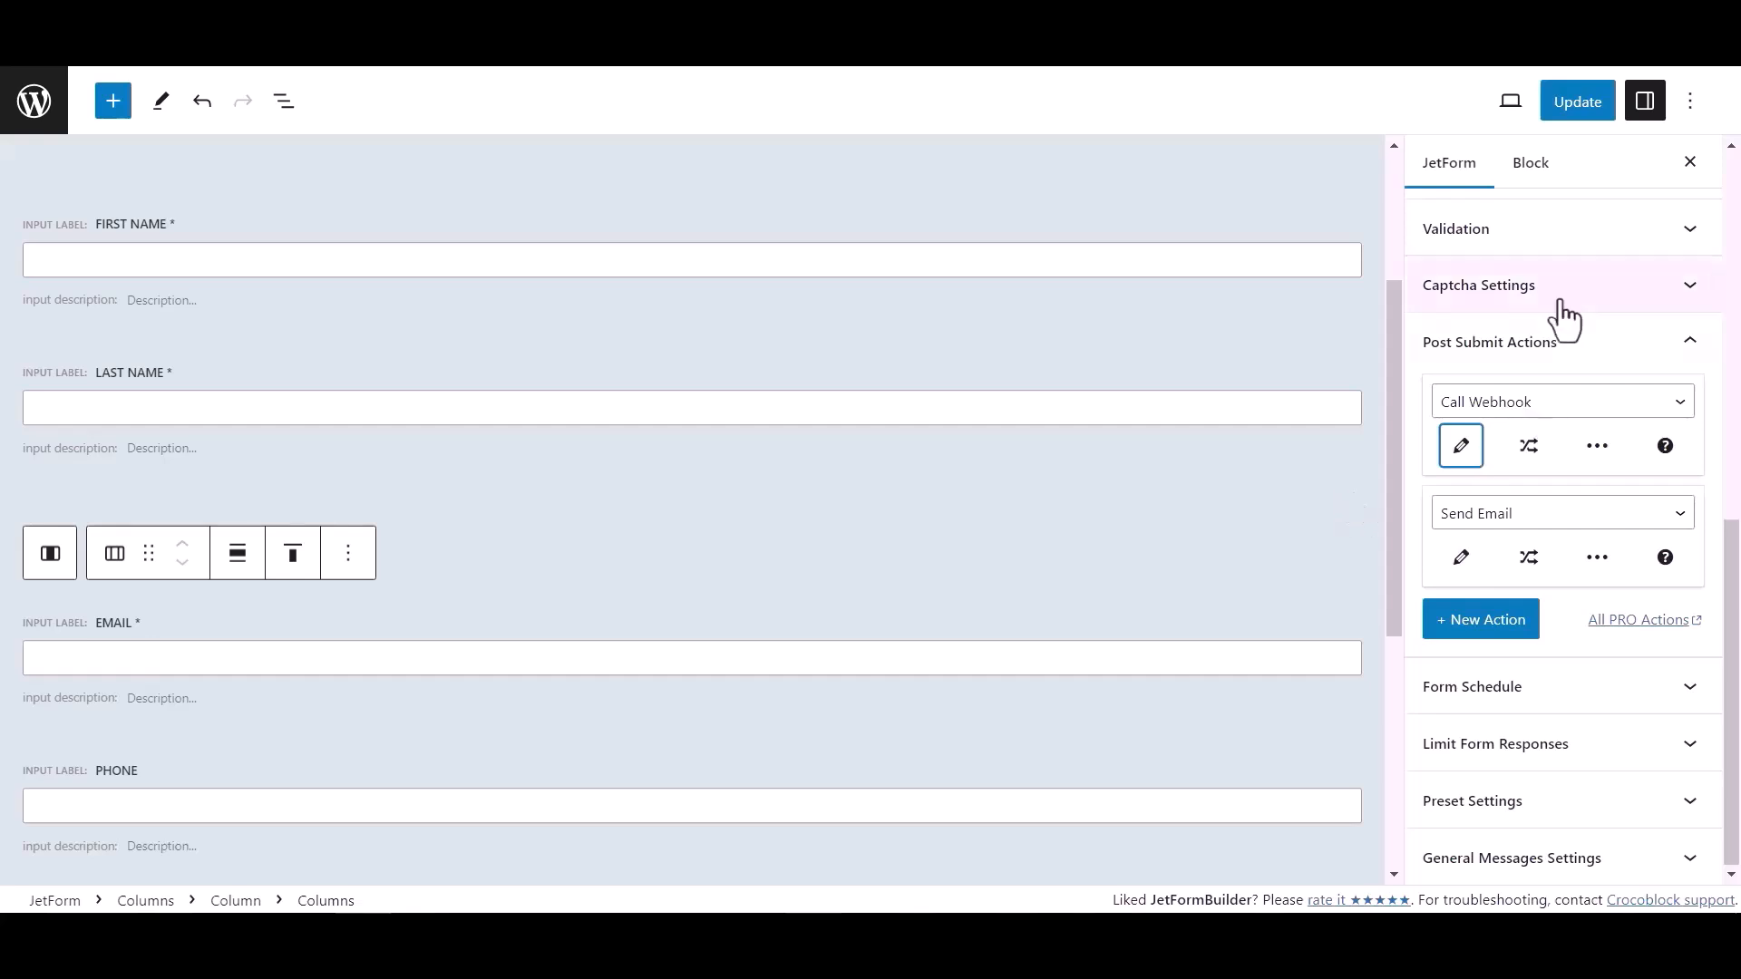
click(1601, 104)
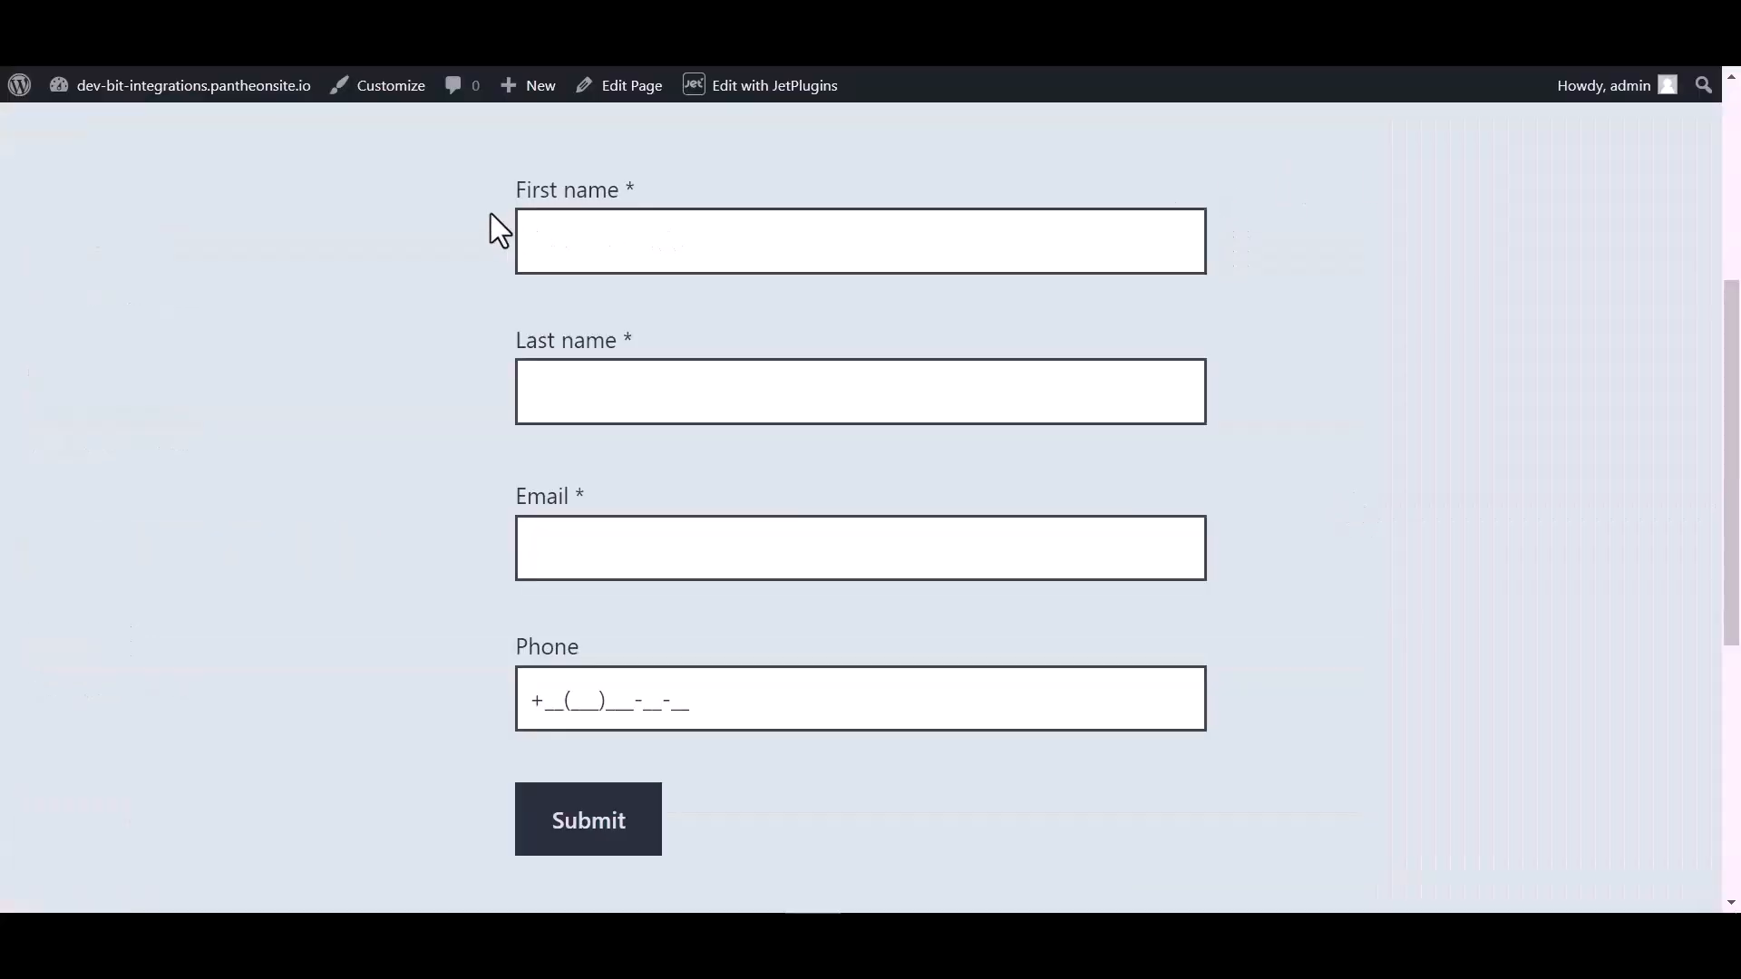
- Submit a test entry with first name Bit, last name Integrations, an email address and a phone number
click(604, 232)
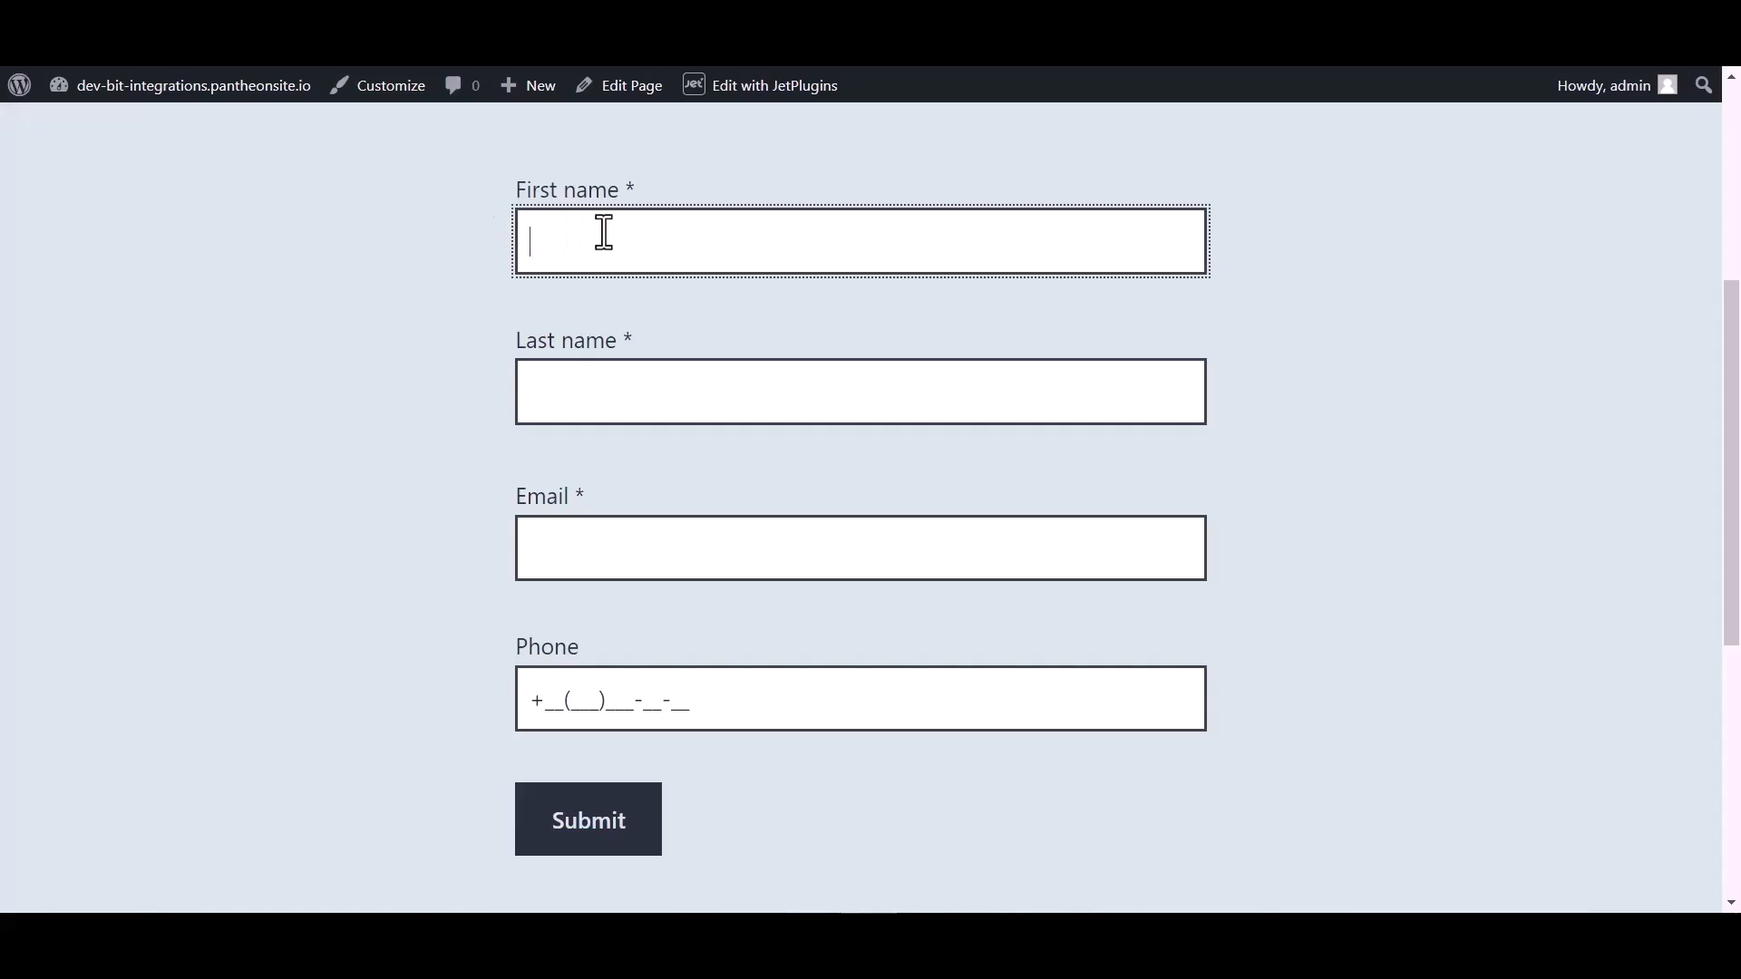
click(589, 403)
text(Integrations)
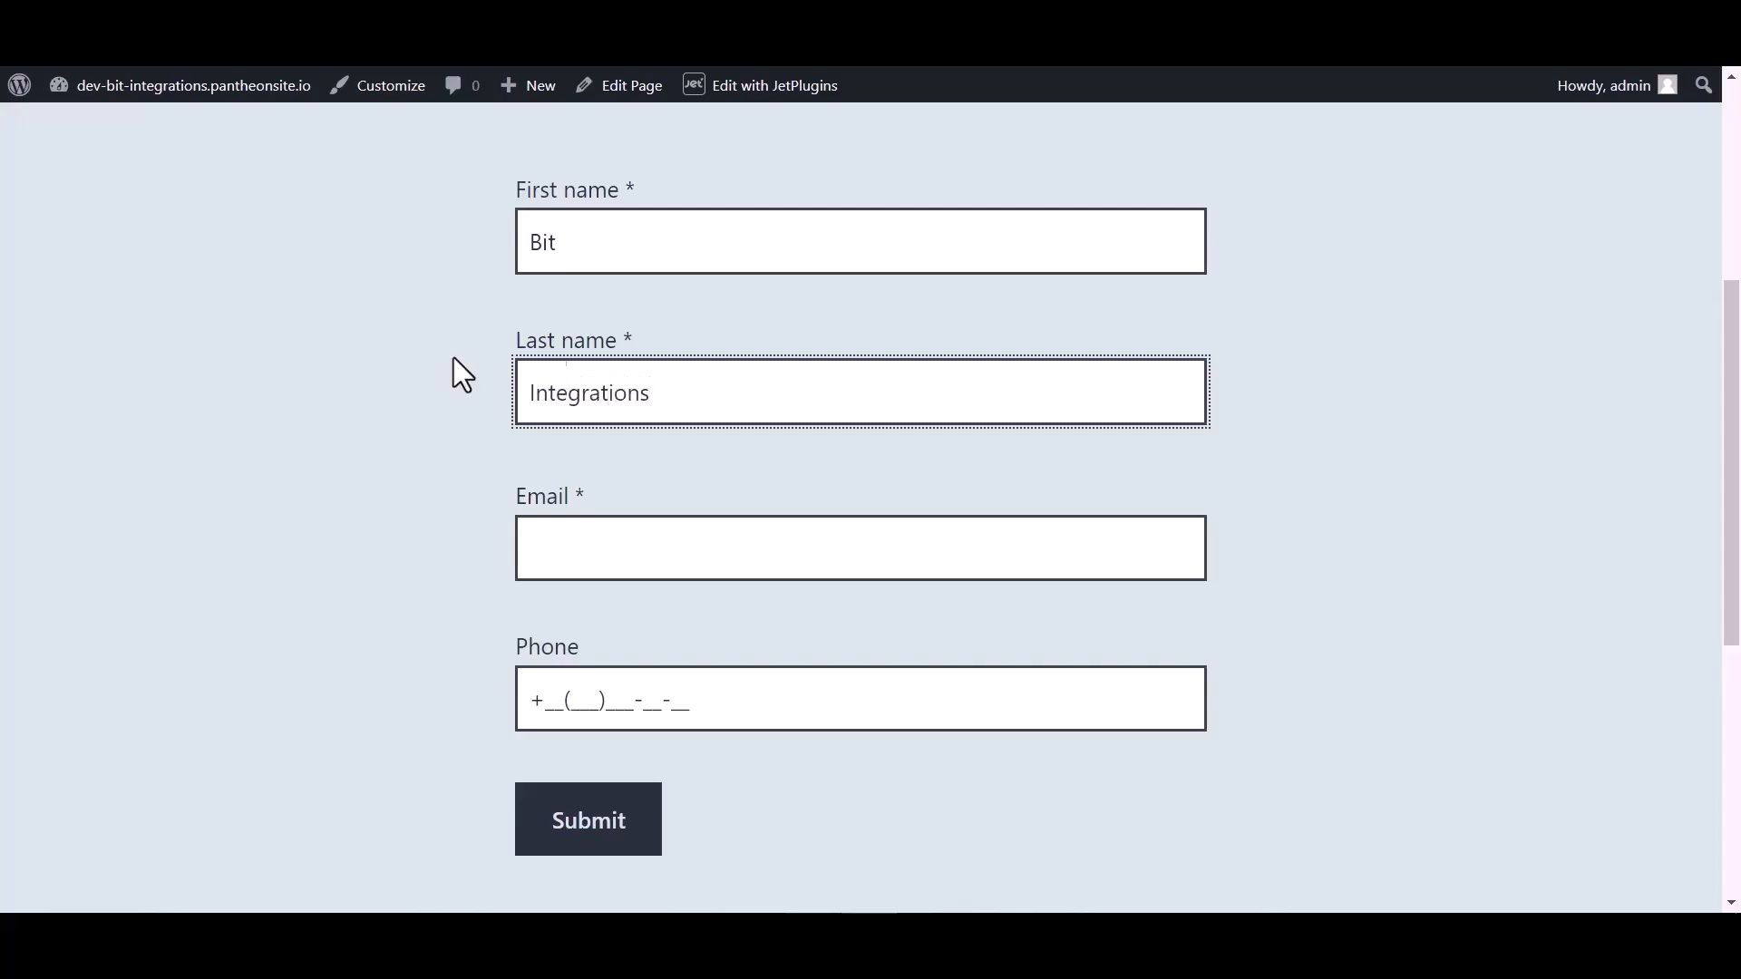
click(571, 563)
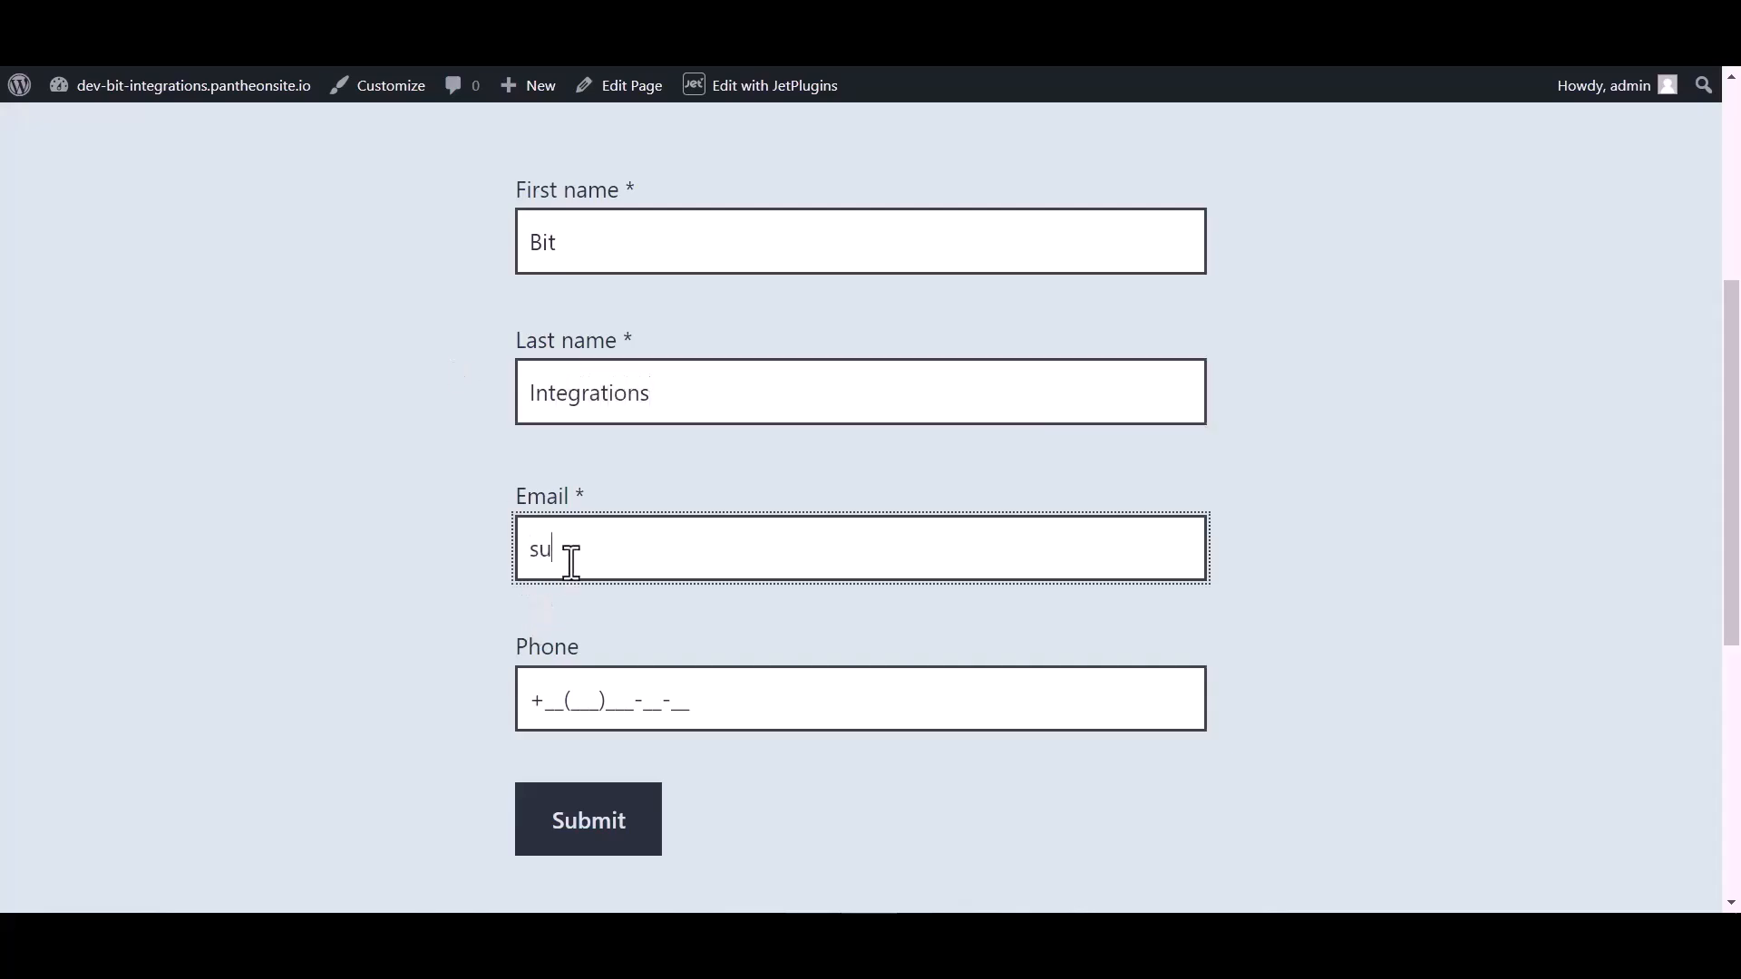
click(589, 686)
text(444)
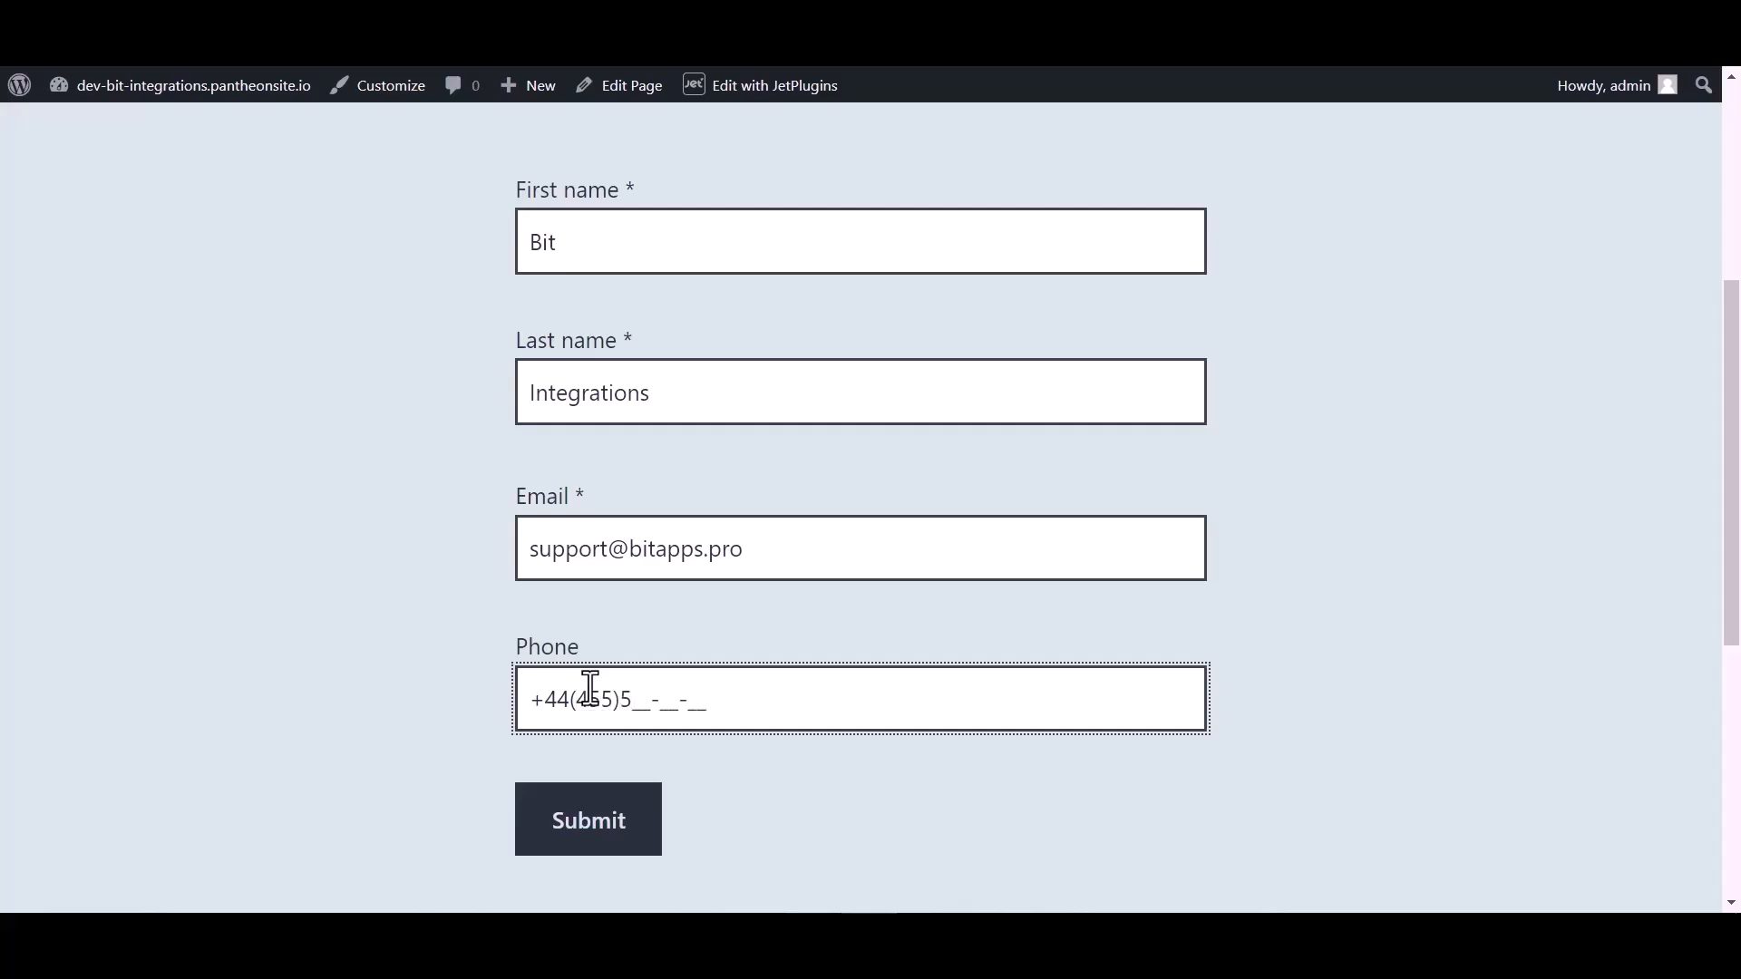
click(588, 827)
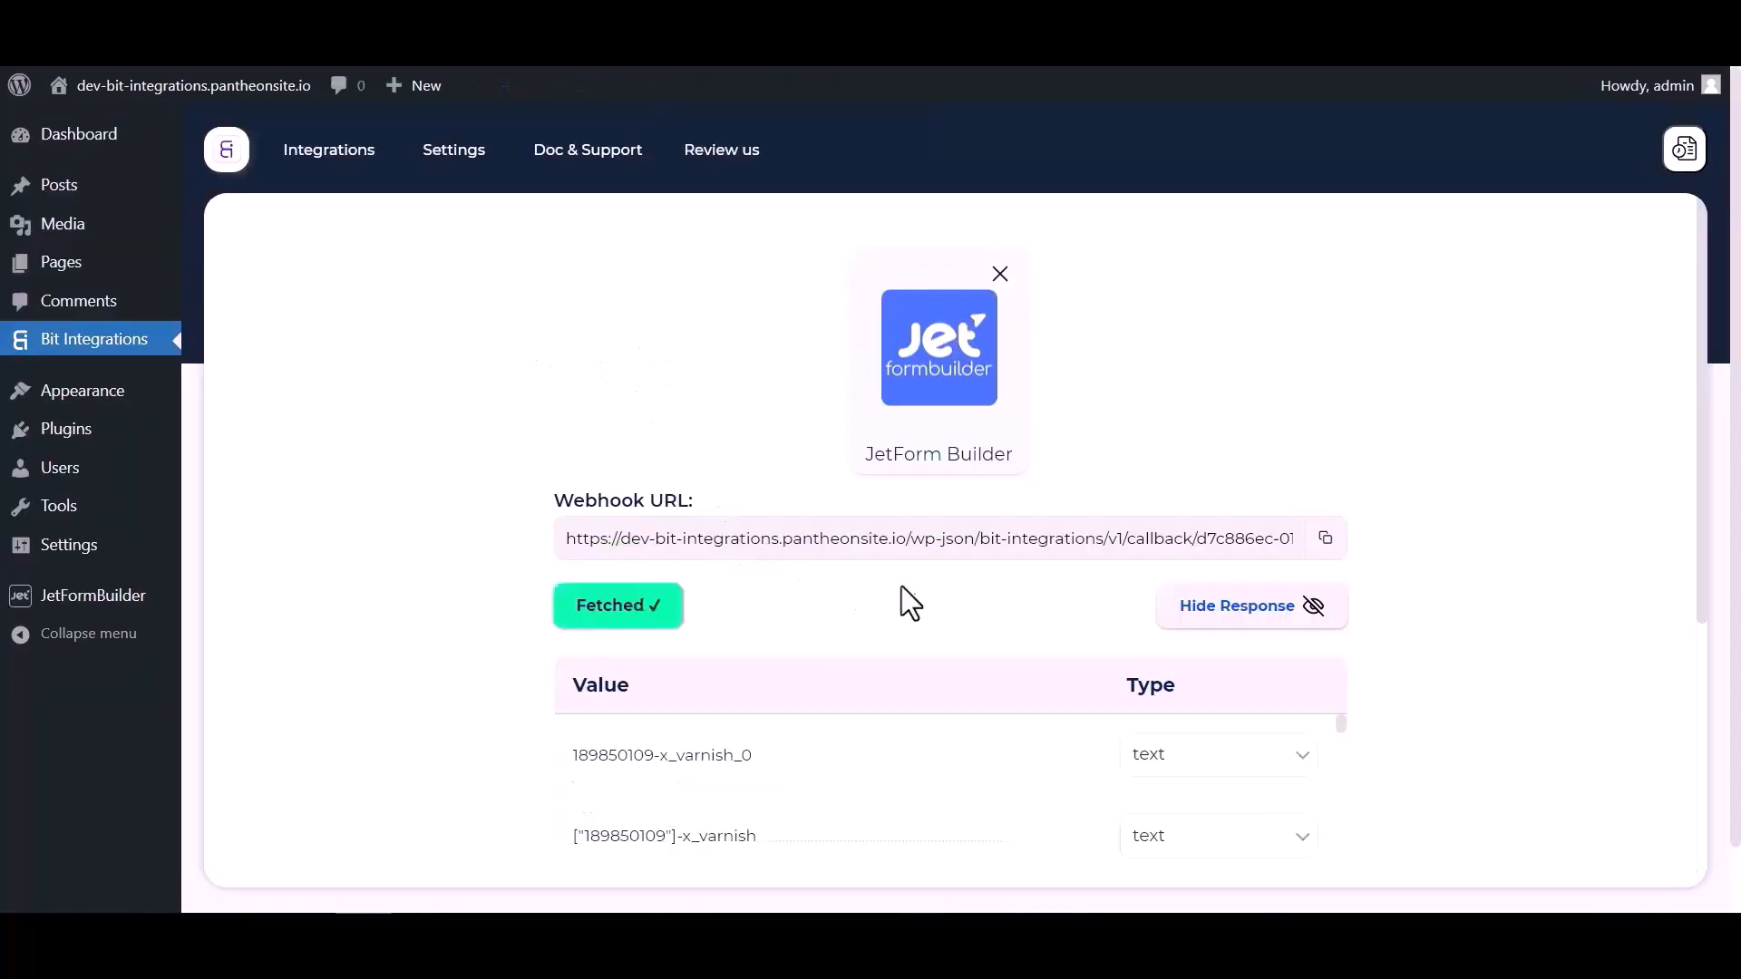
- Review the fetched form fields, then pick Zapier (searched 'zap') as the action app
scroll(913, 568, down, 5)
scroll(1059, 574, down, 10)
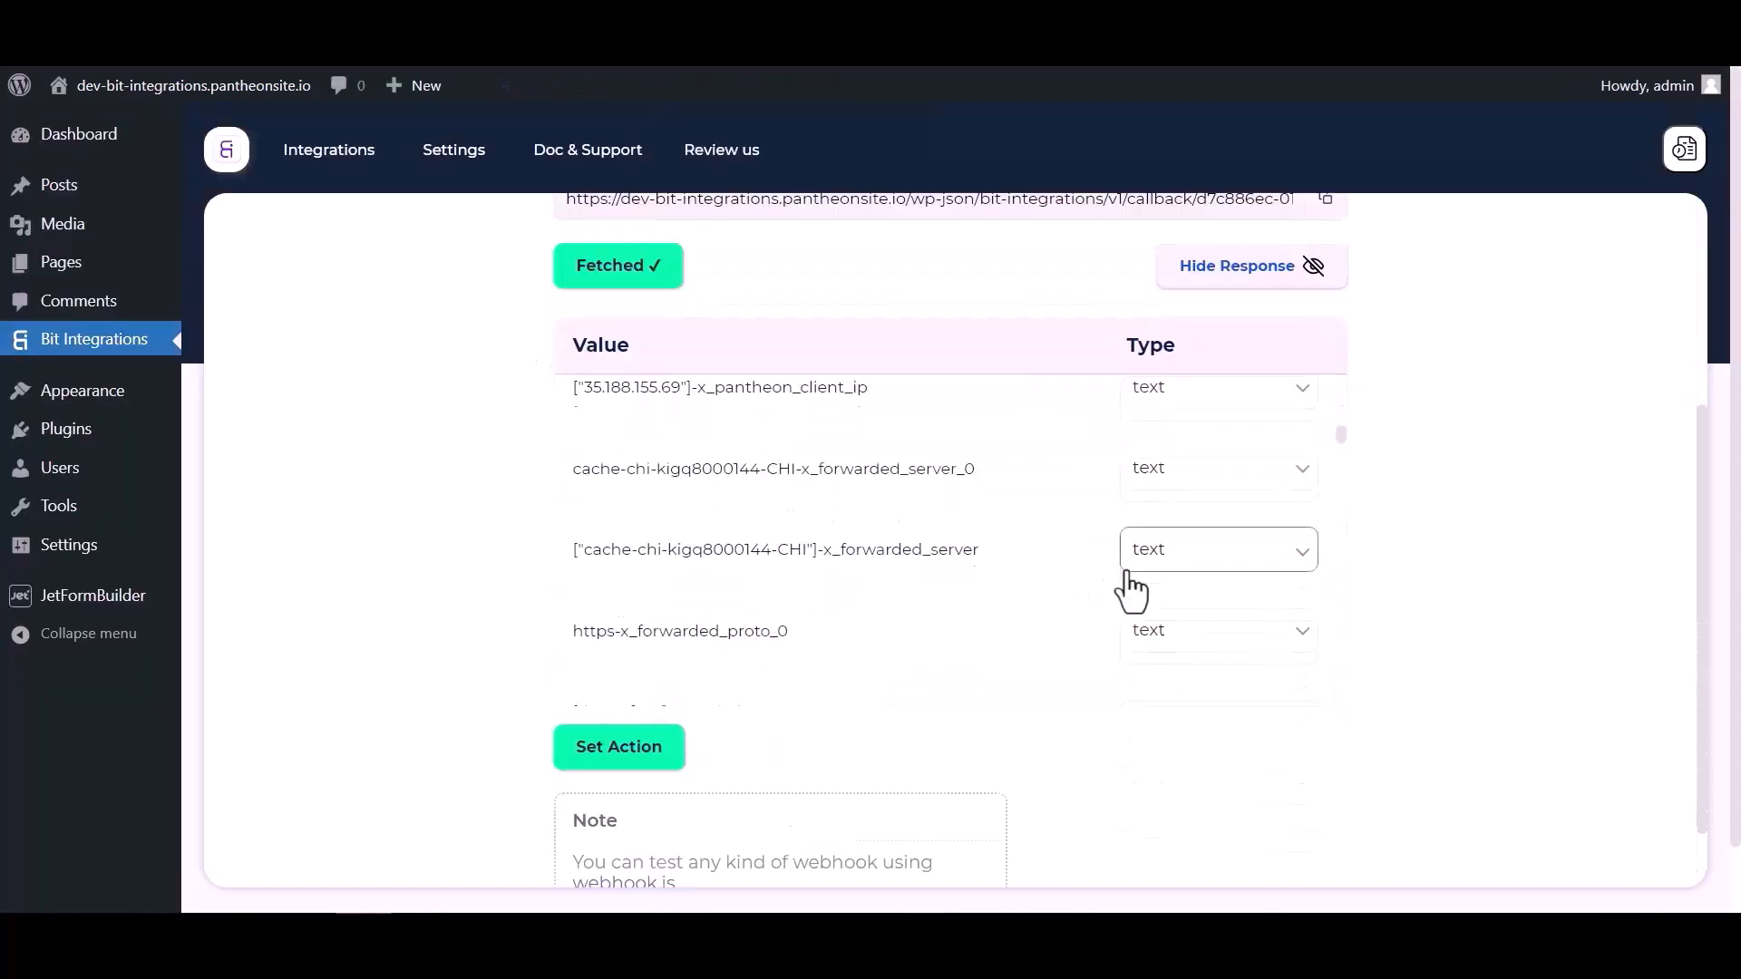
scroll(1098, 577, down, 10)
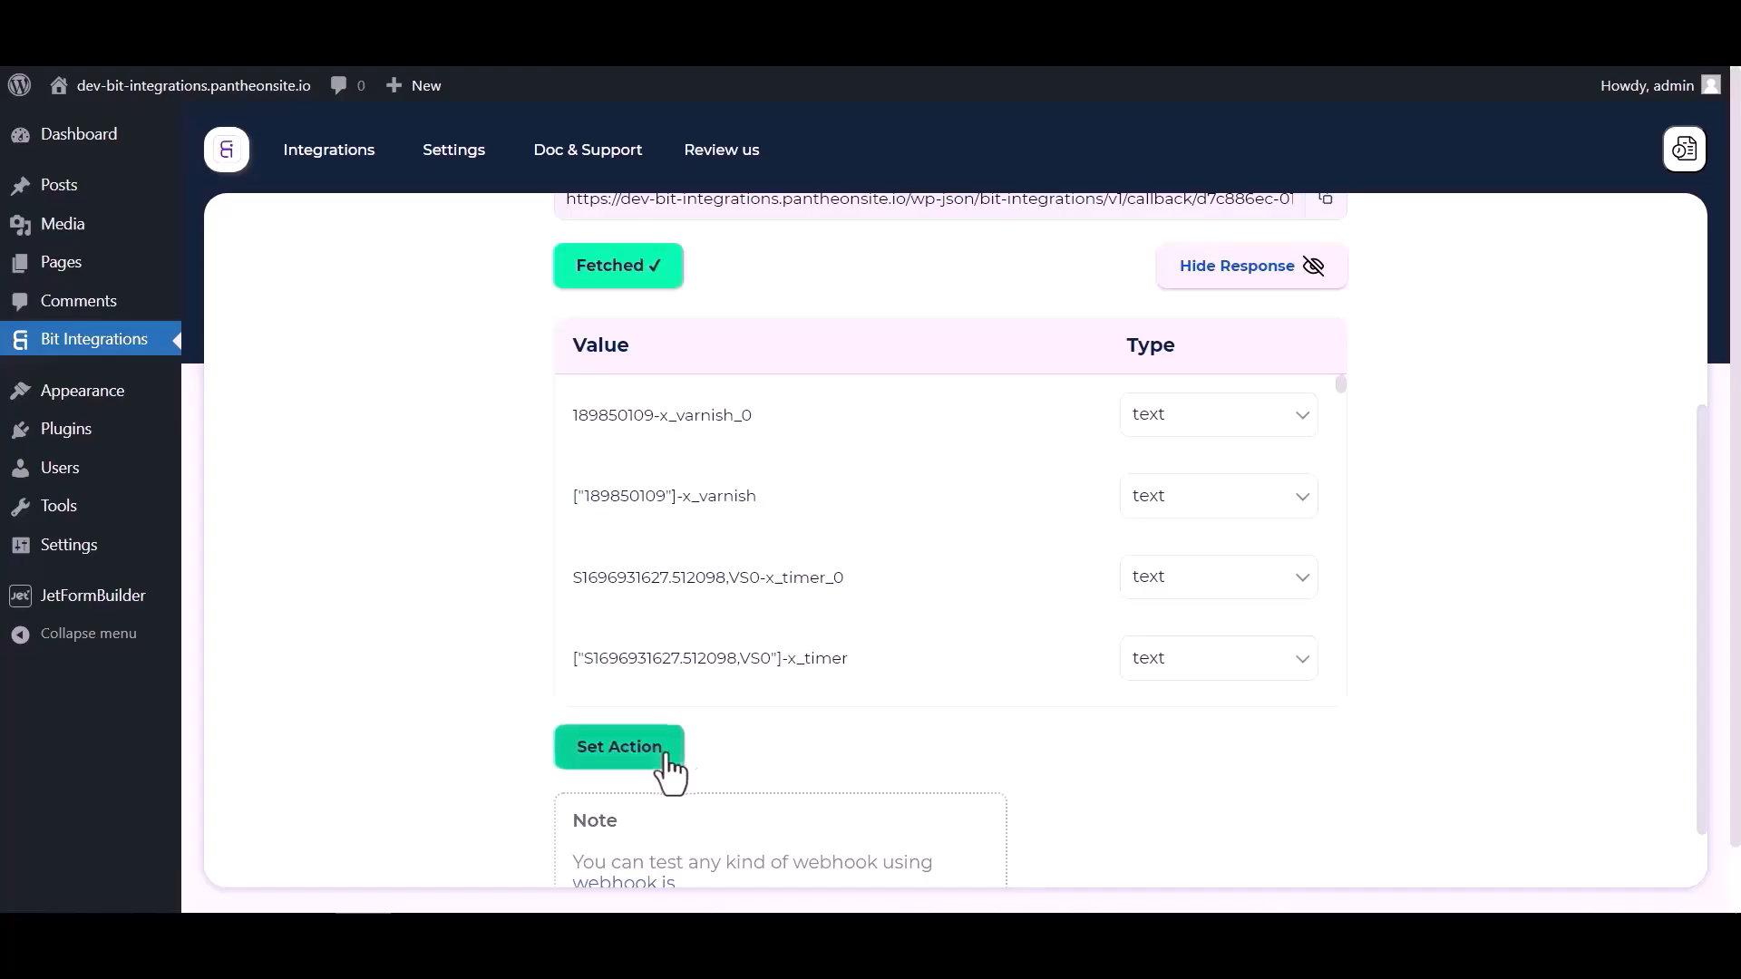
click(675, 760)
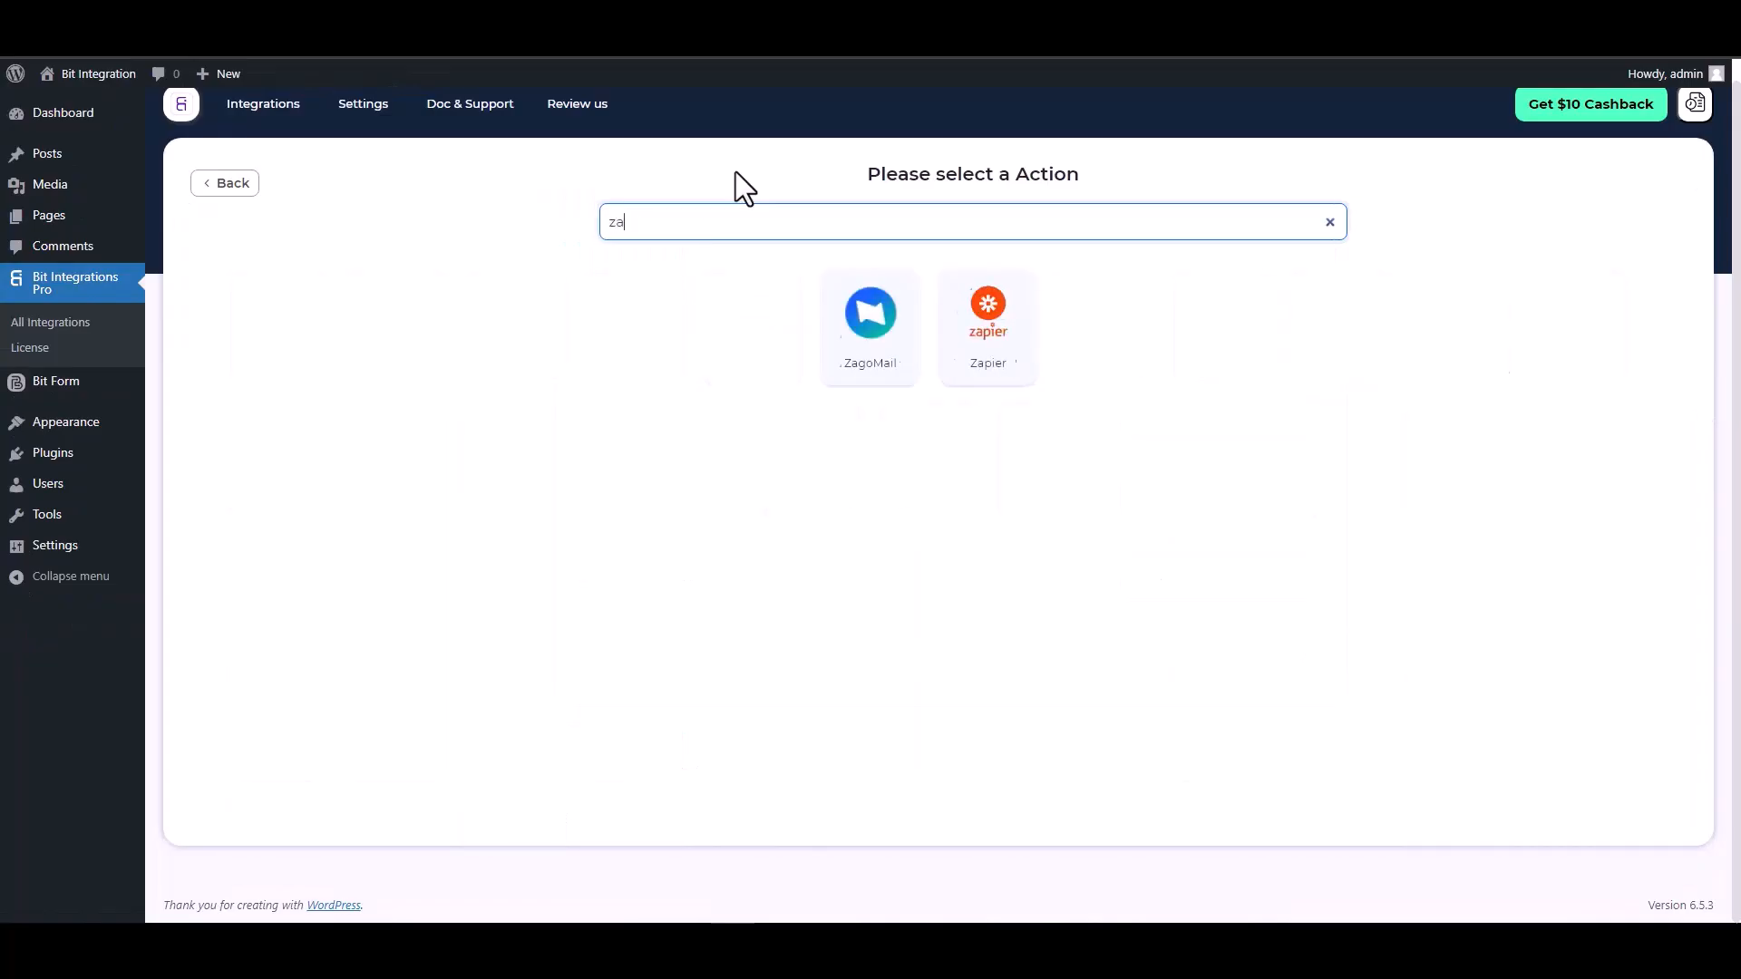
text(p)
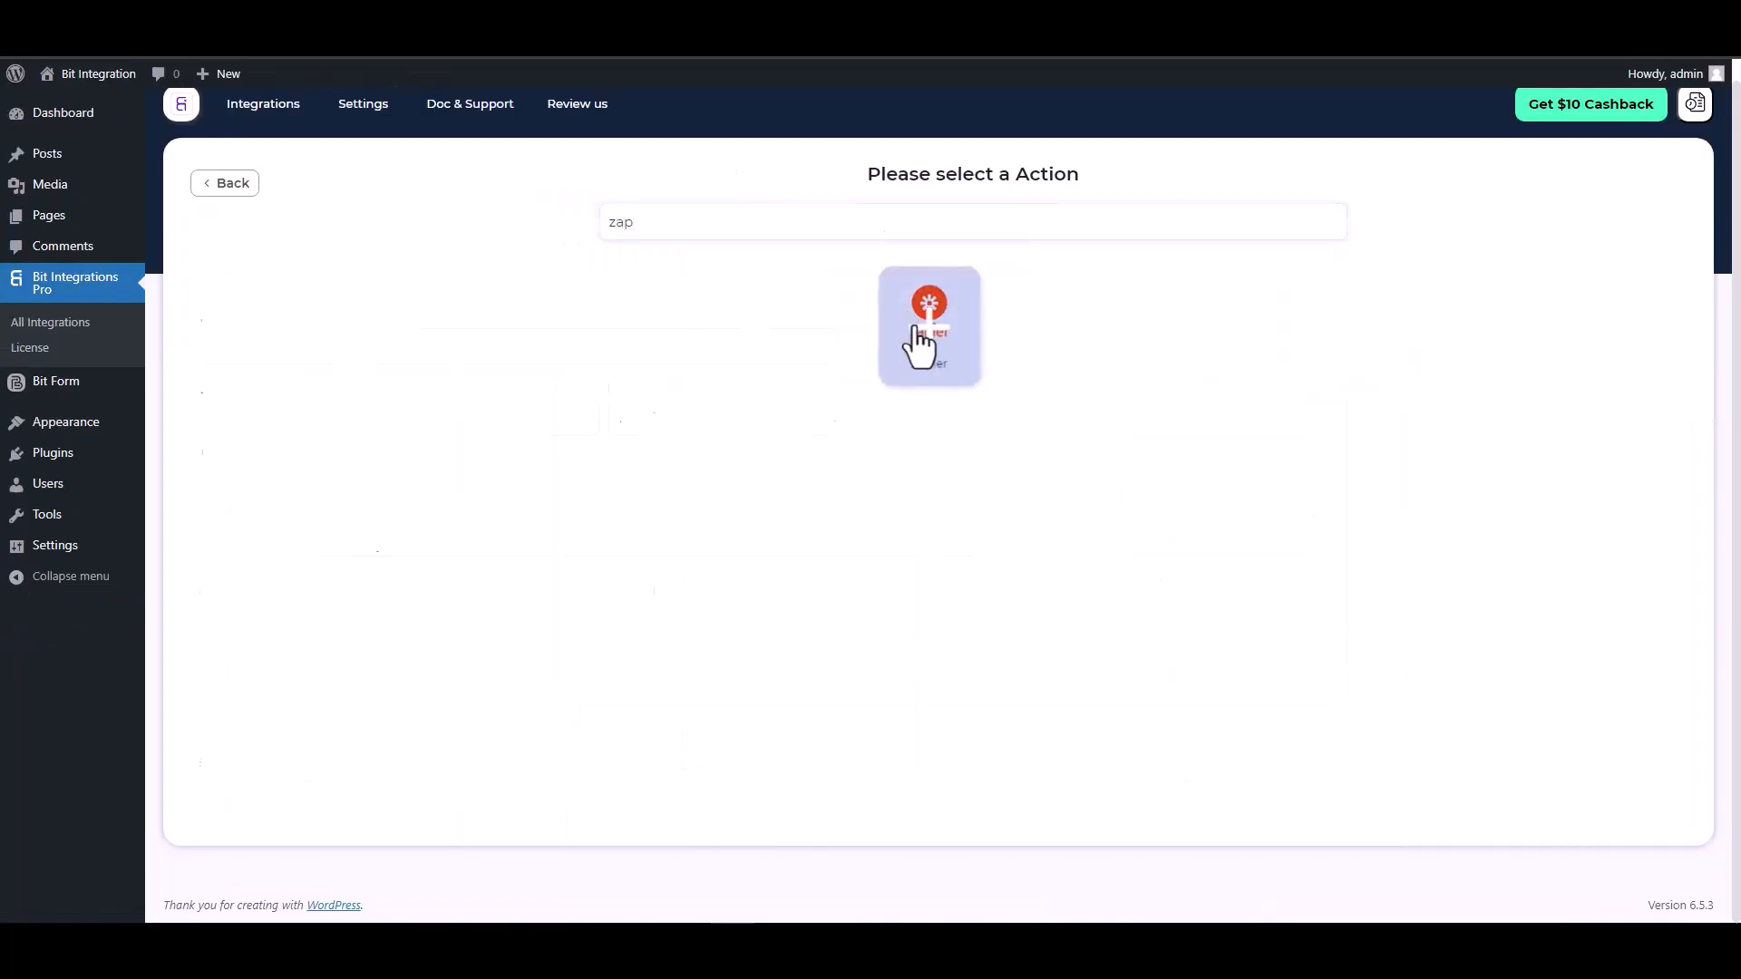
click(917, 342)
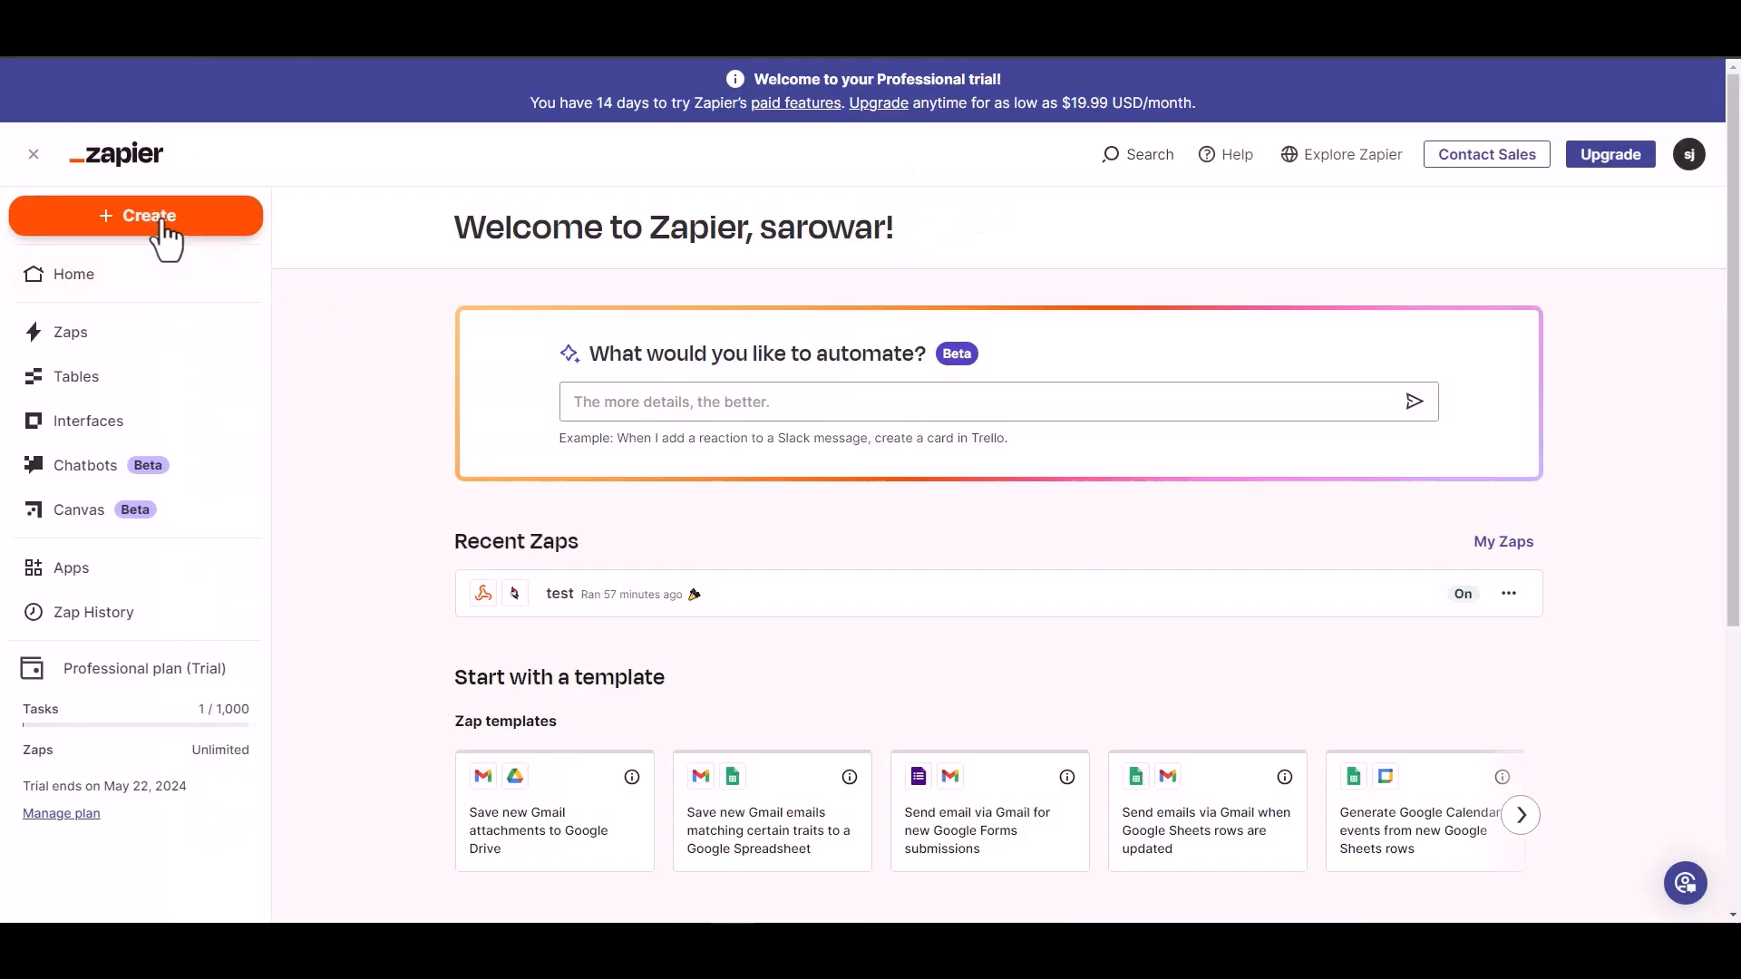
- Create a new Zap and choose Webhooks by Zapier as its trigger app
click(162, 217)
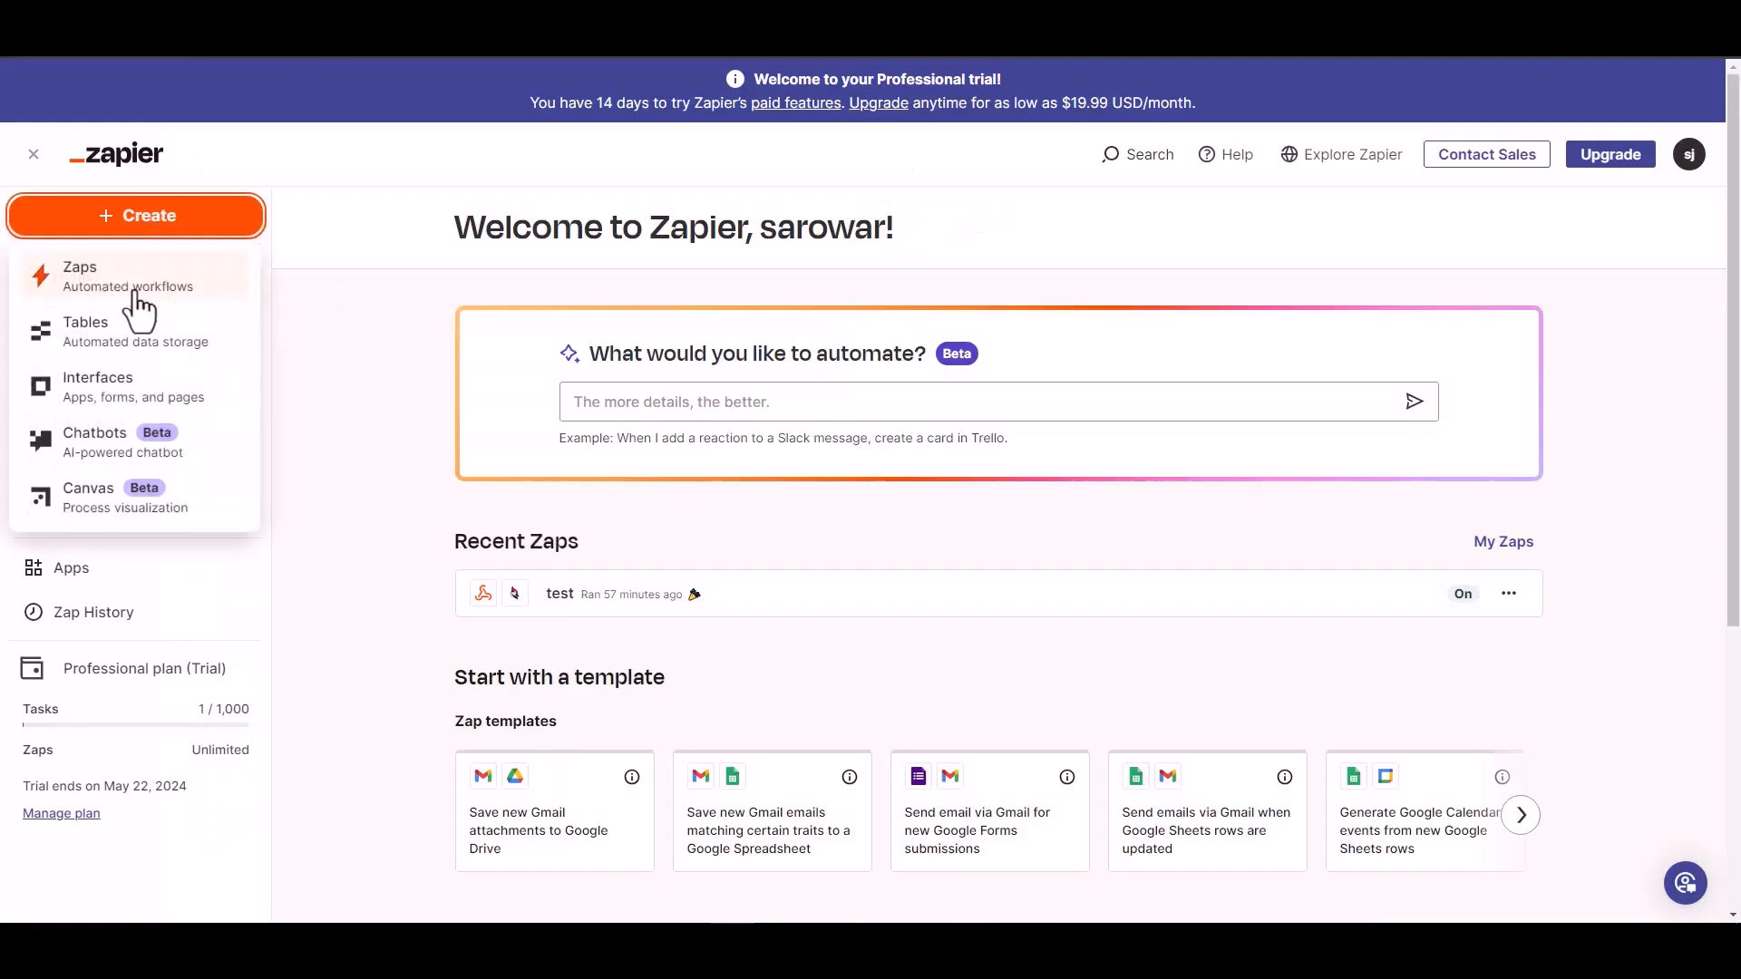
click(100, 283)
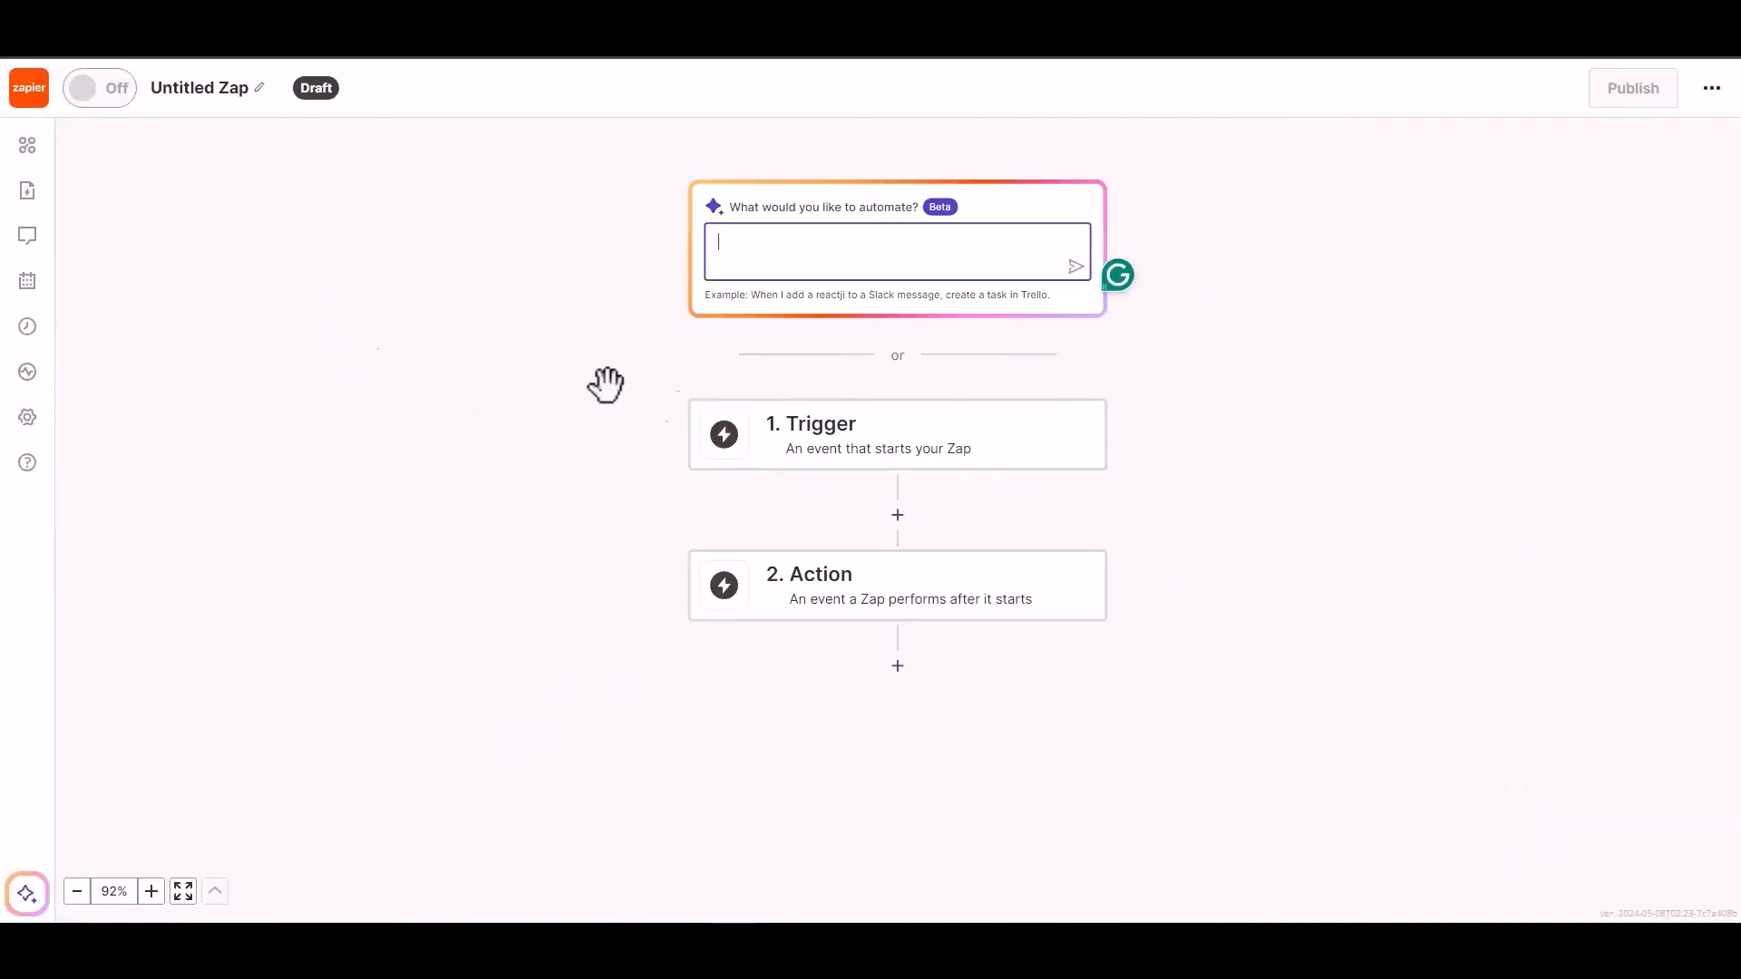
click(845, 450)
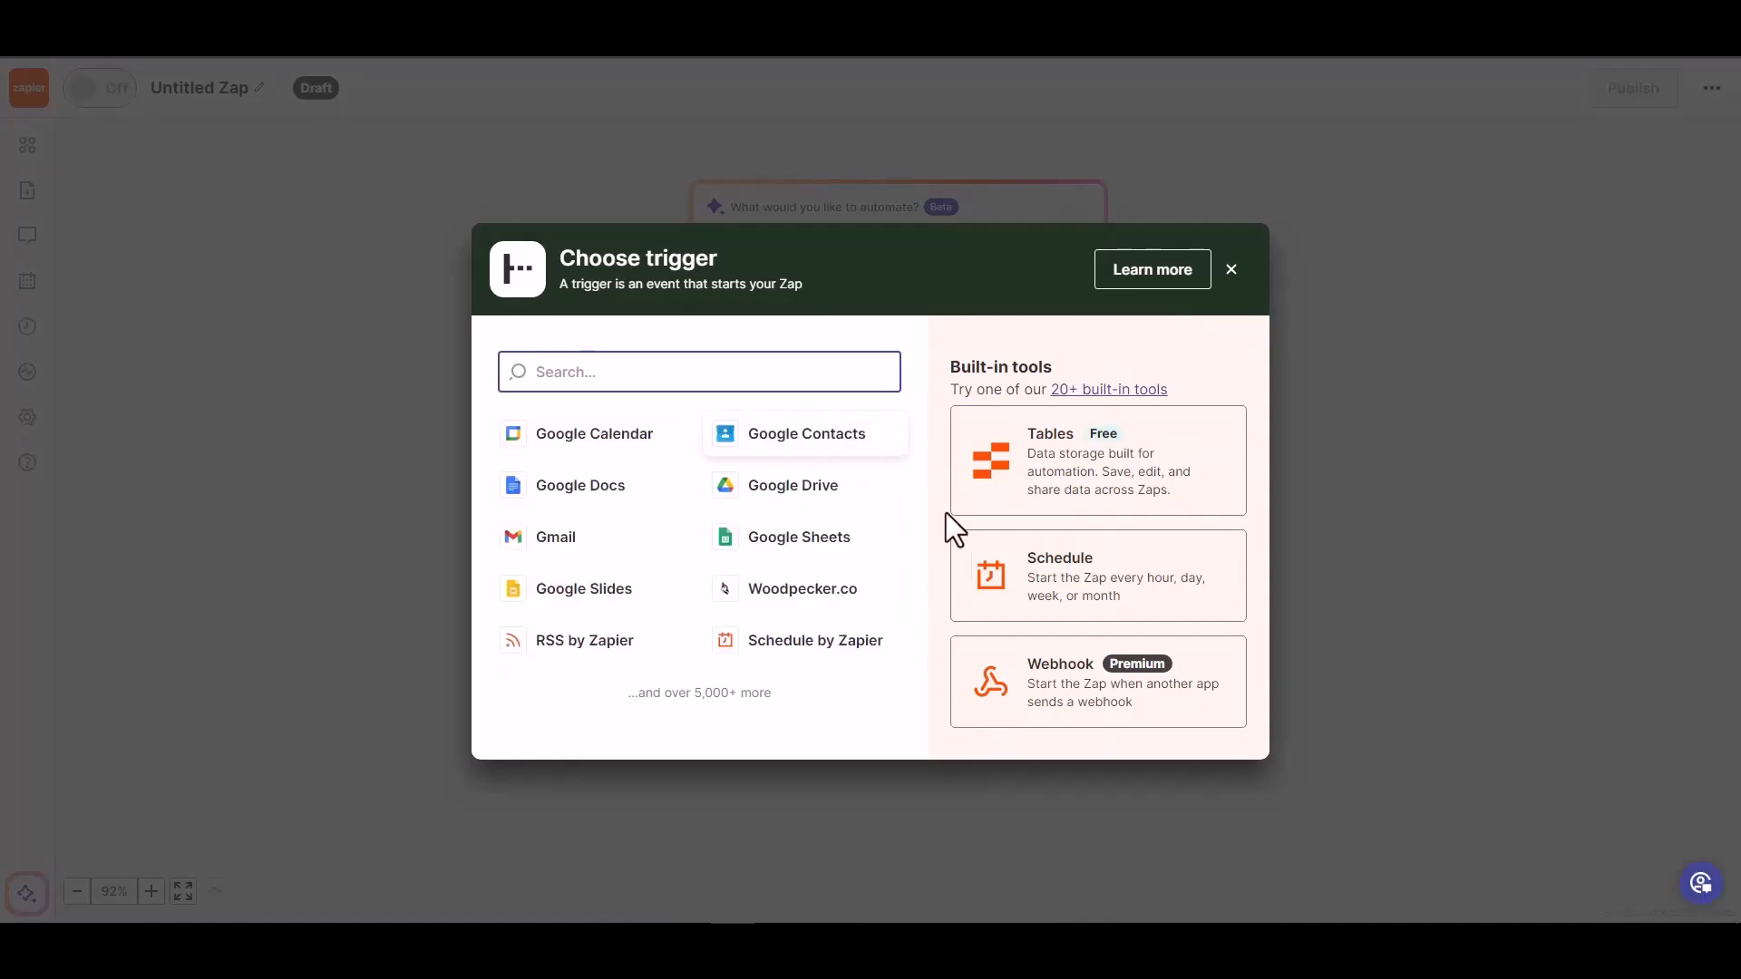
click(1062, 698)
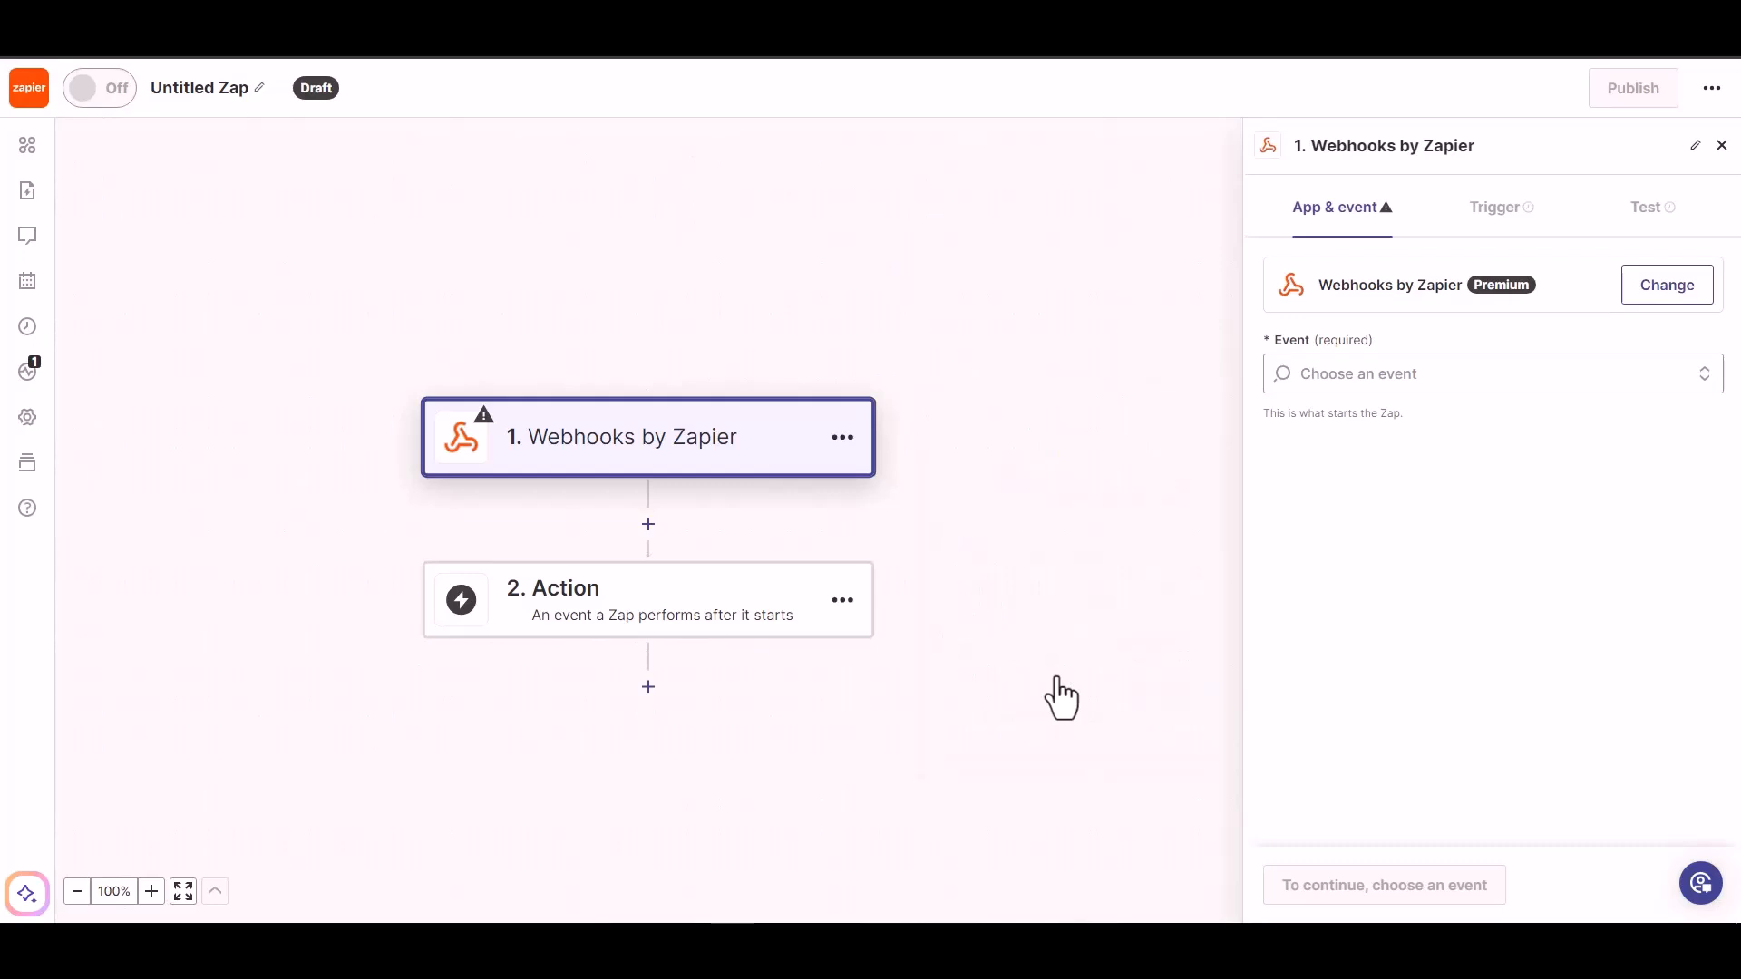
- Set the trigger event to Catch Hook, continue through setup and copy the webhook URL
click(1400, 377)
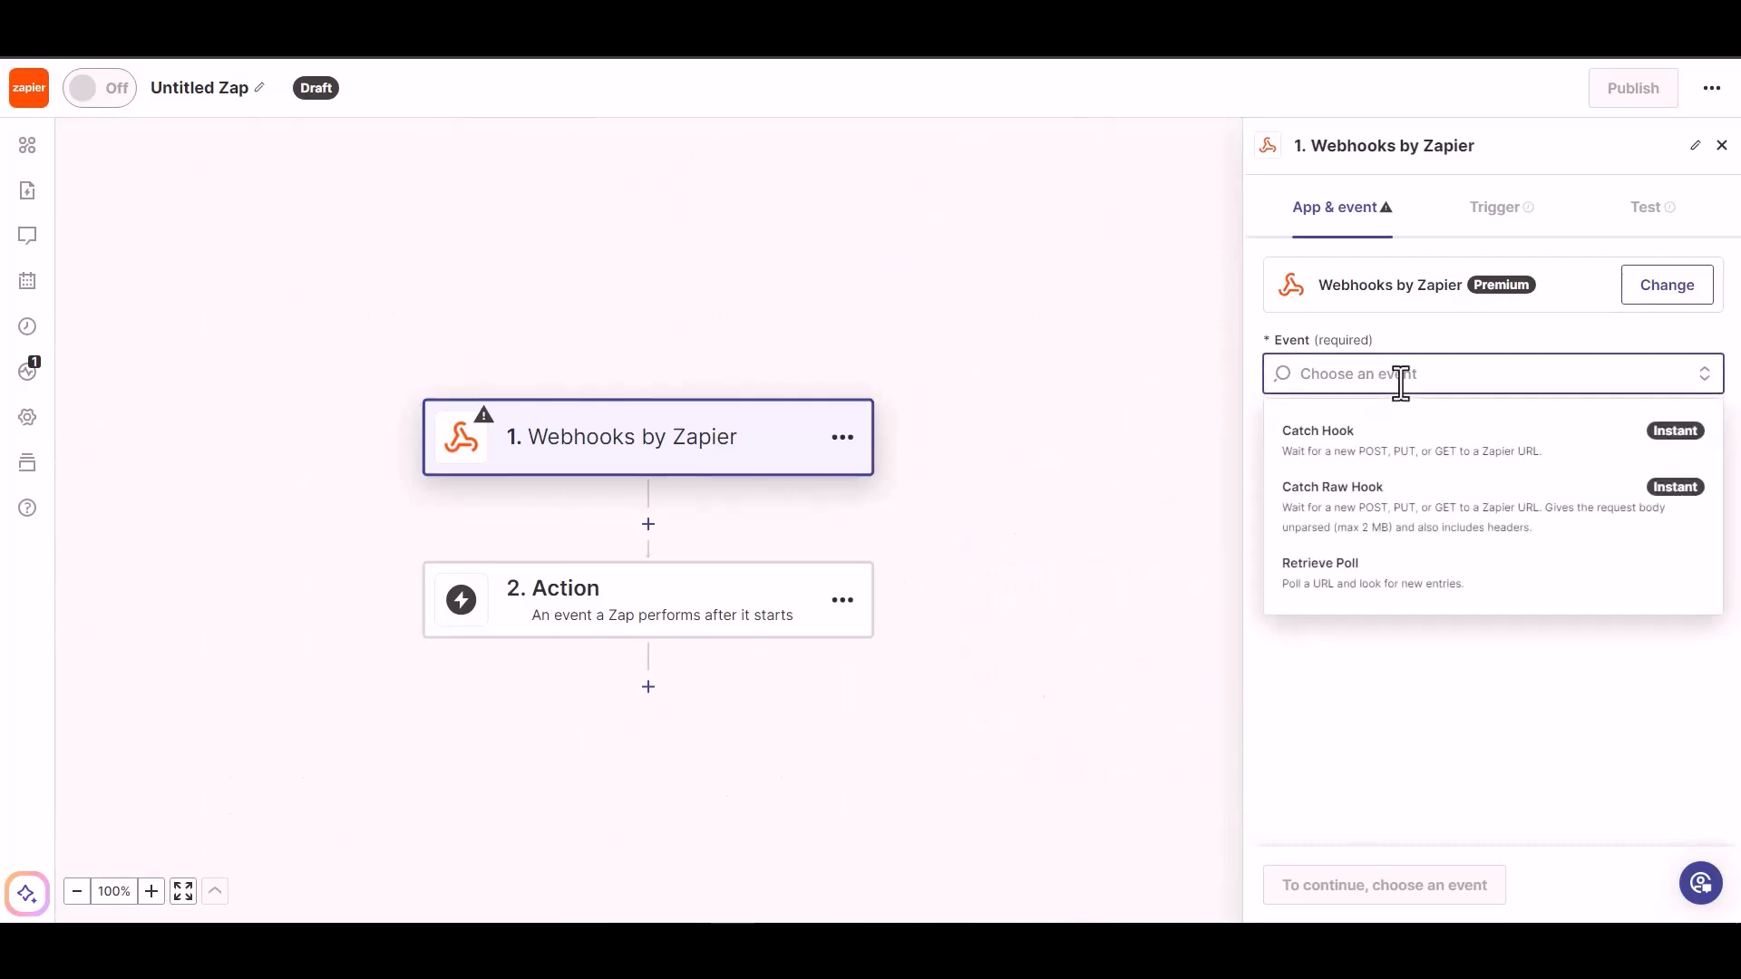
click(1396, 454)
click(1315, 887)
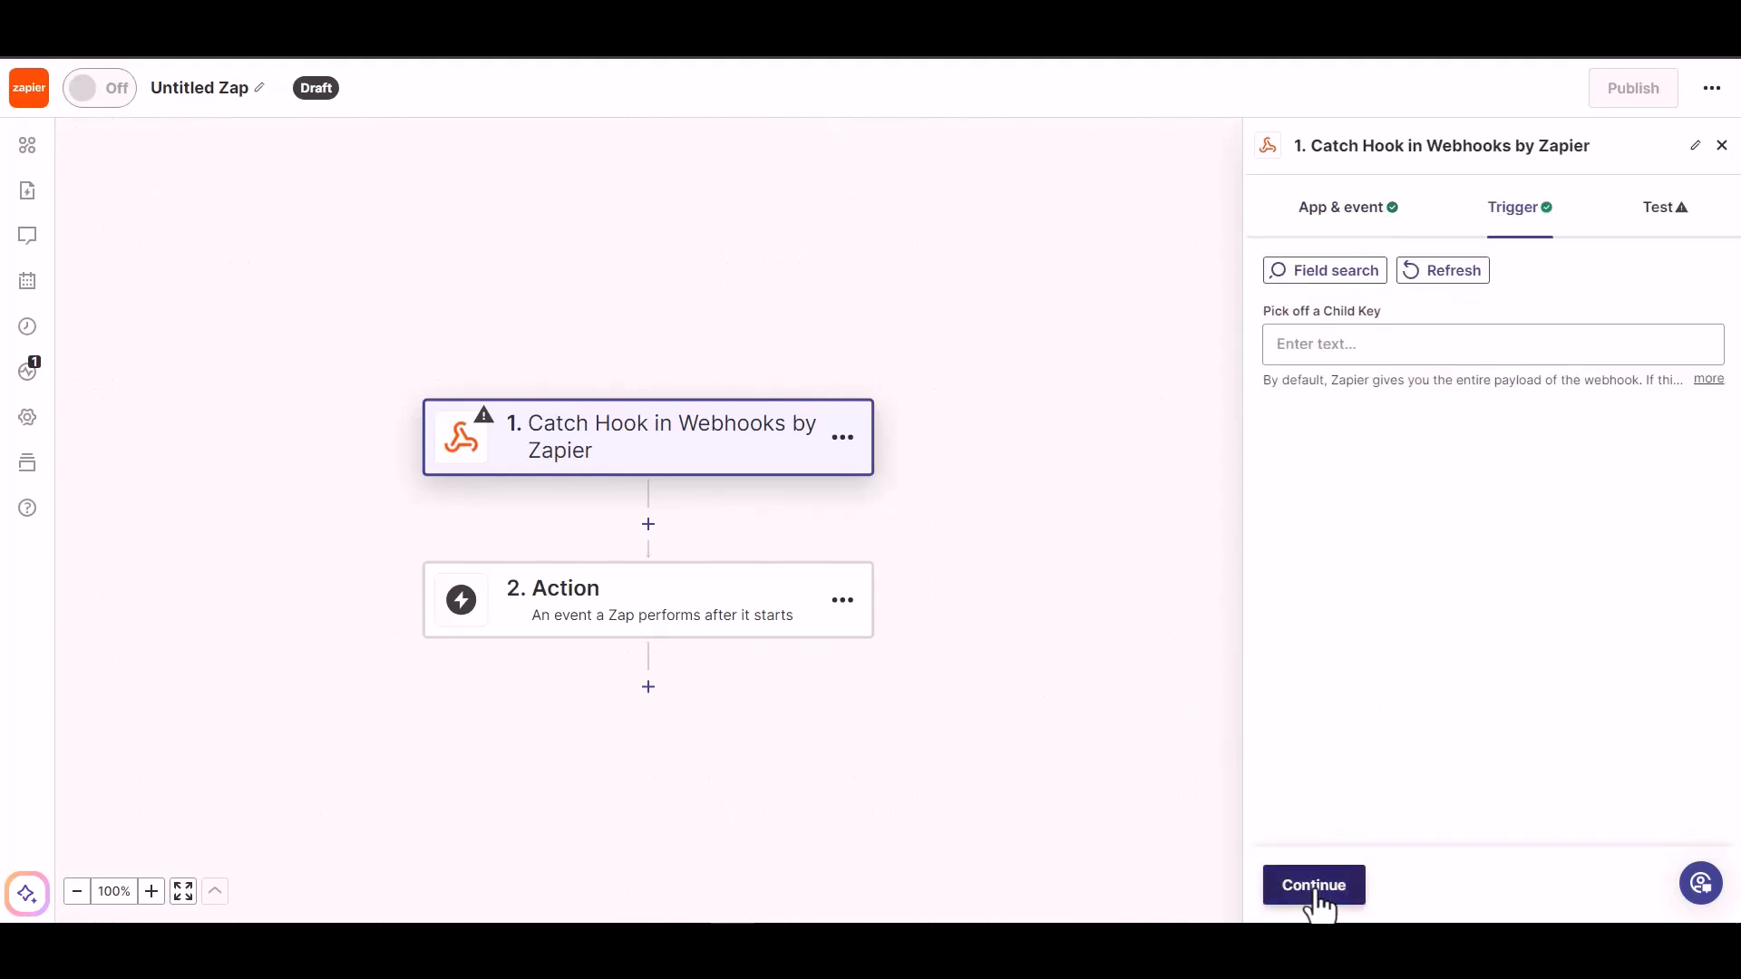
click(1317, 893)
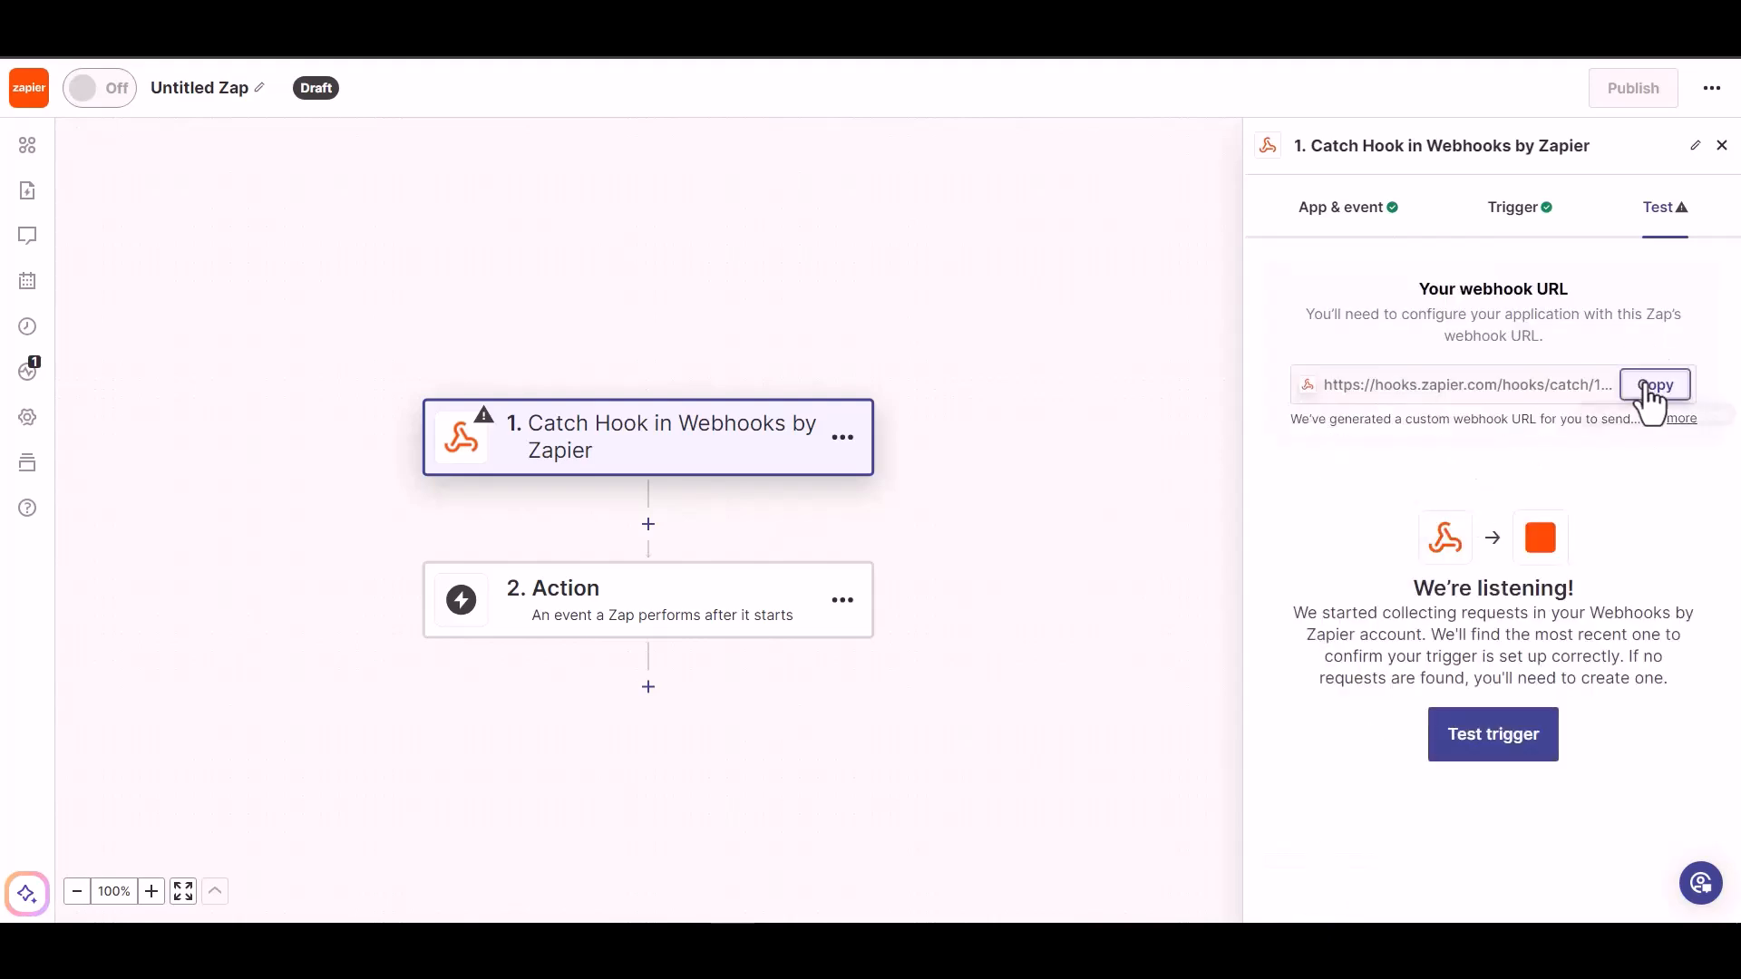
click(1652, 388)
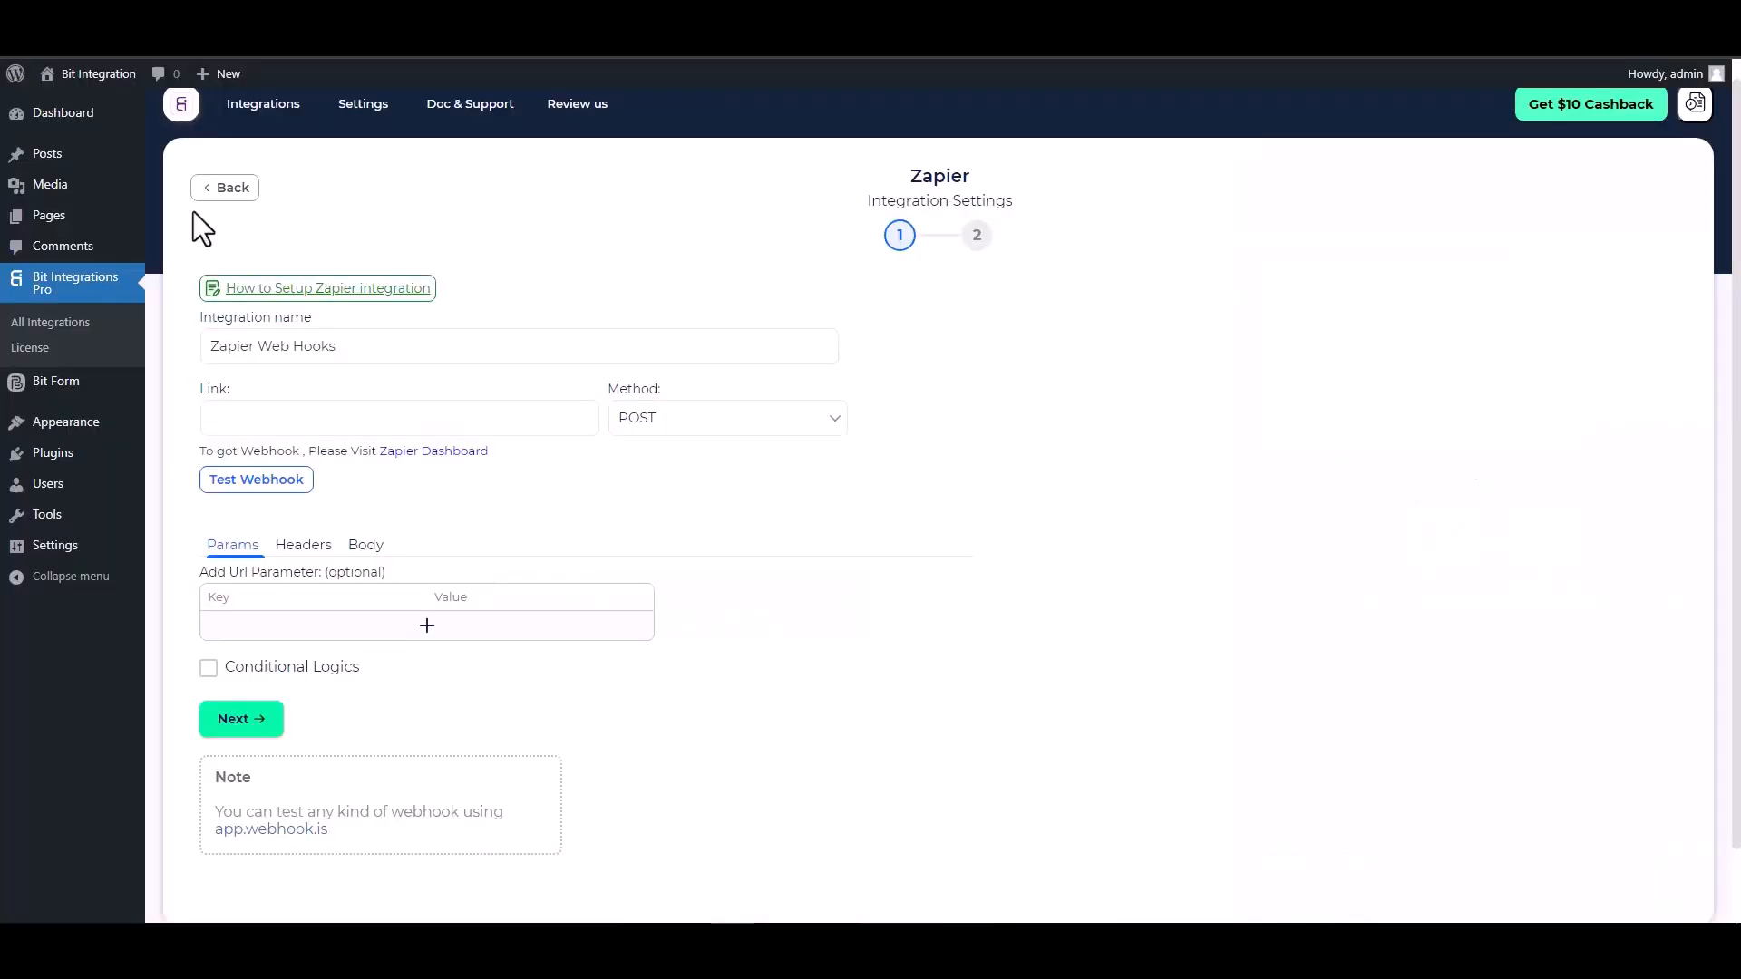
- Paste the Zapier webhook URL into the Link field and tick Send All Data under Body
click(327, 418)
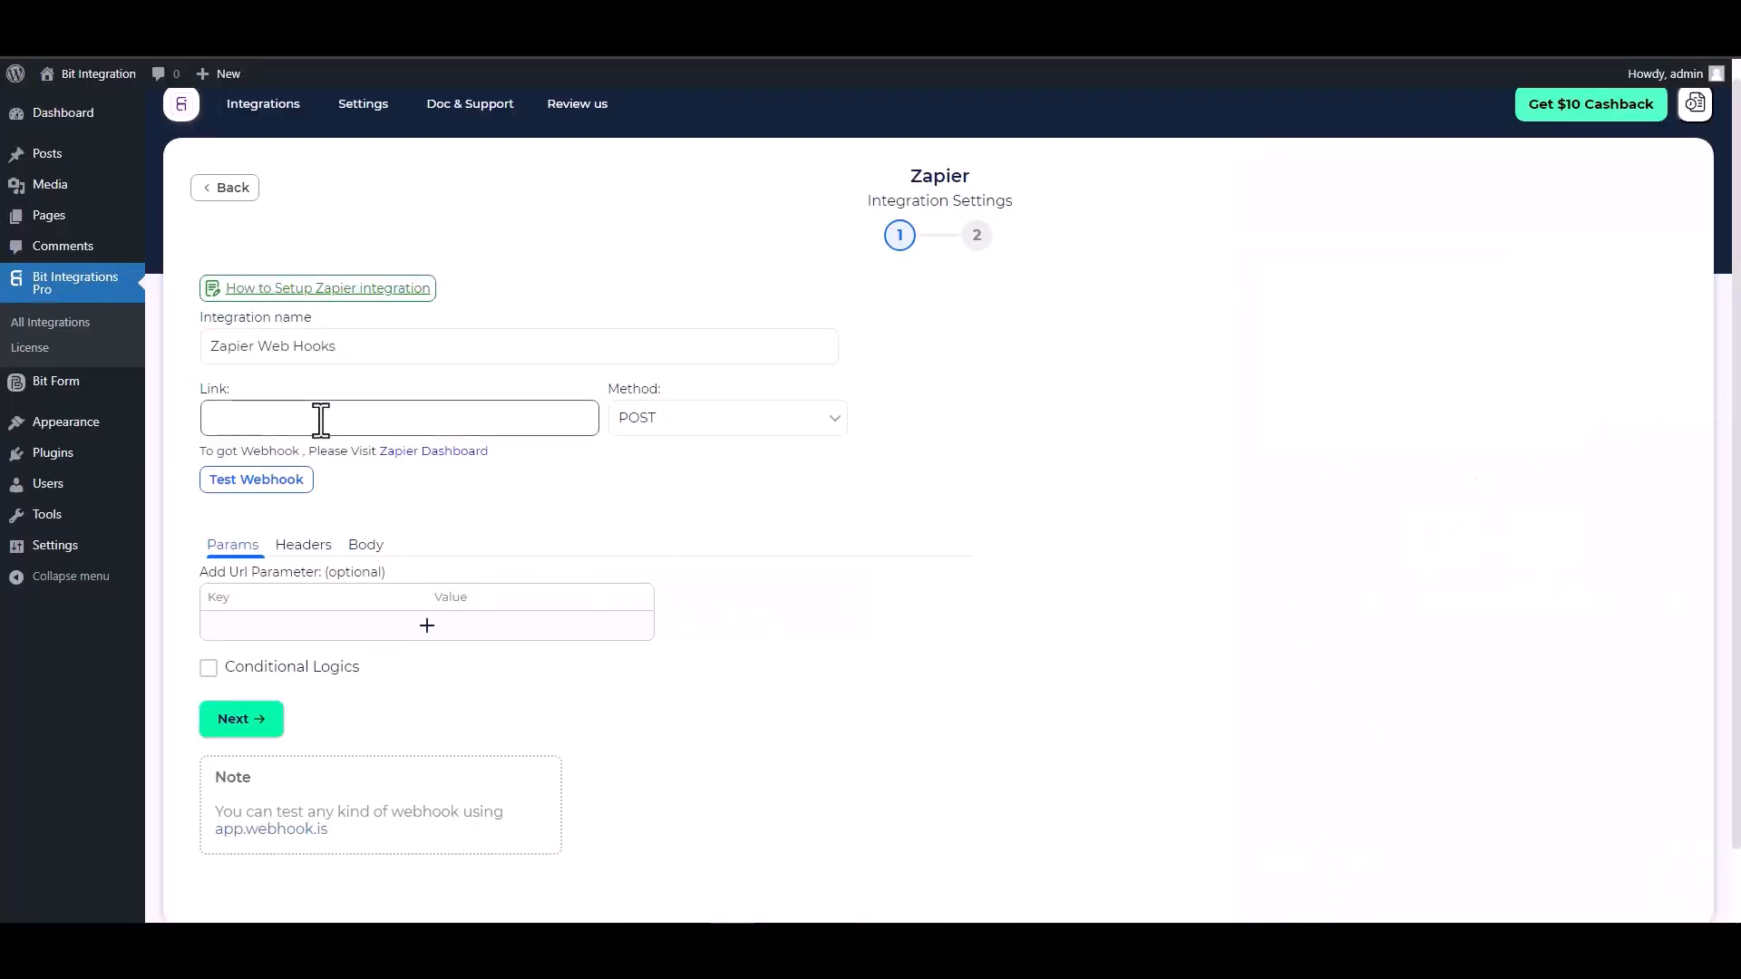
key(ctrl+v)
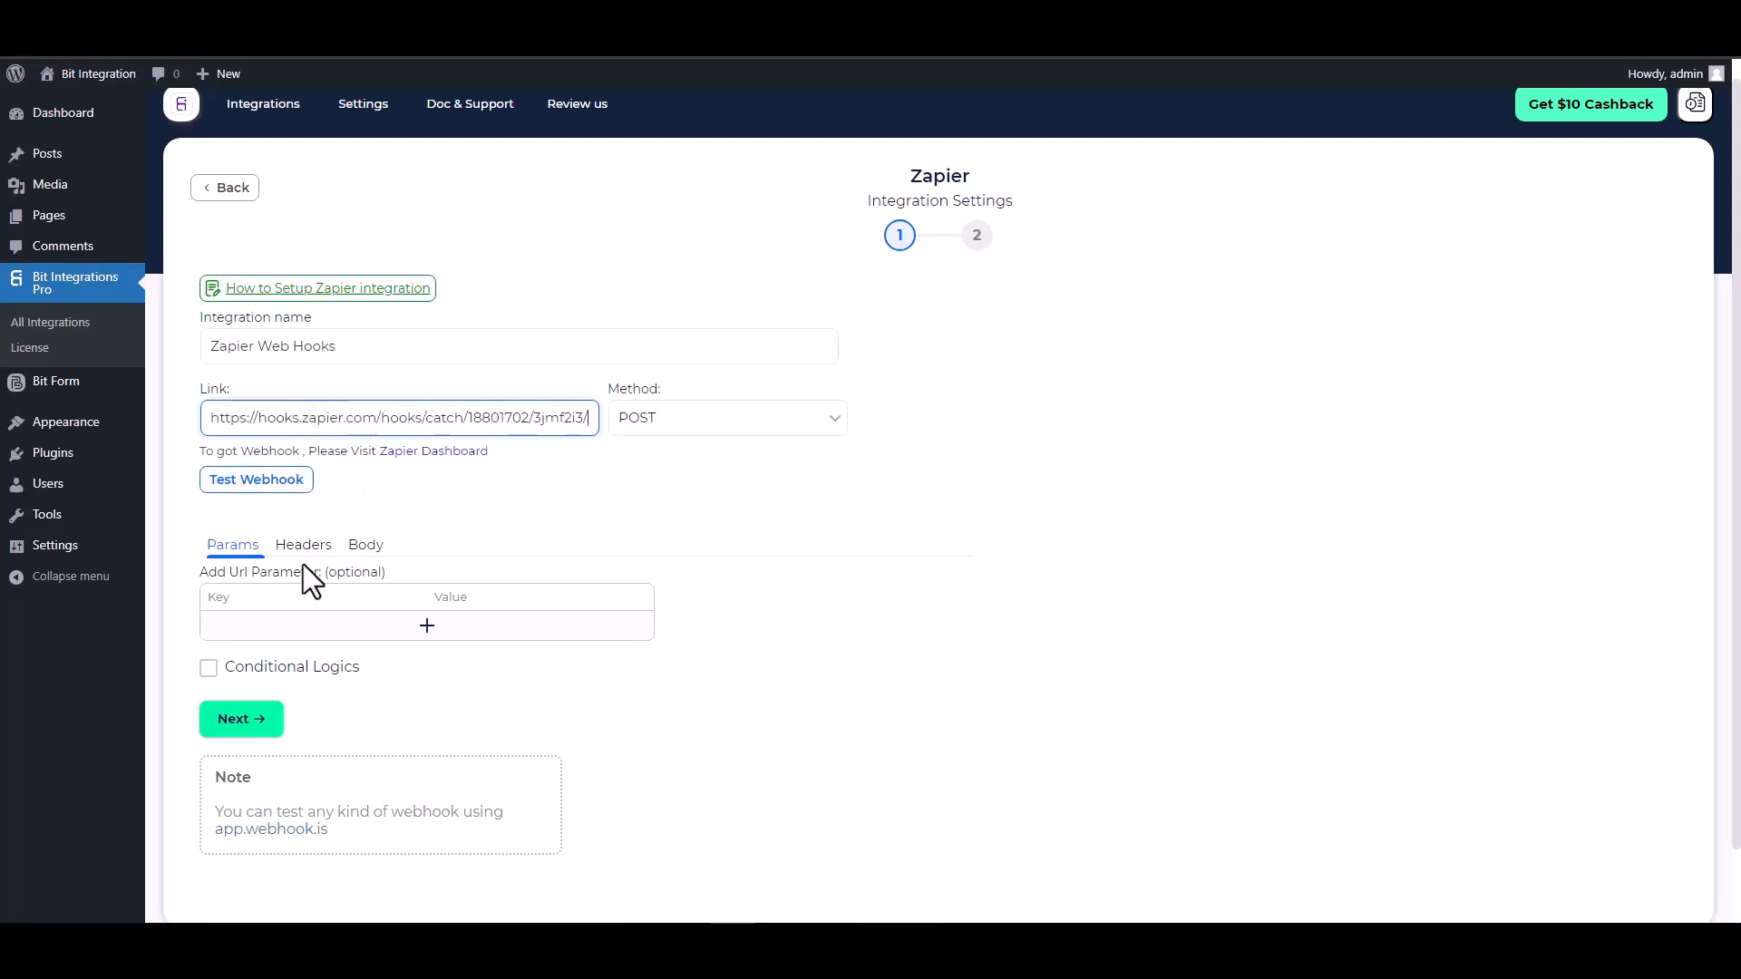
click(362, 548)
click(283, 592)
scroll(390, 553, down, 2)
- Set the request body content type to application/json
click(413, 475)
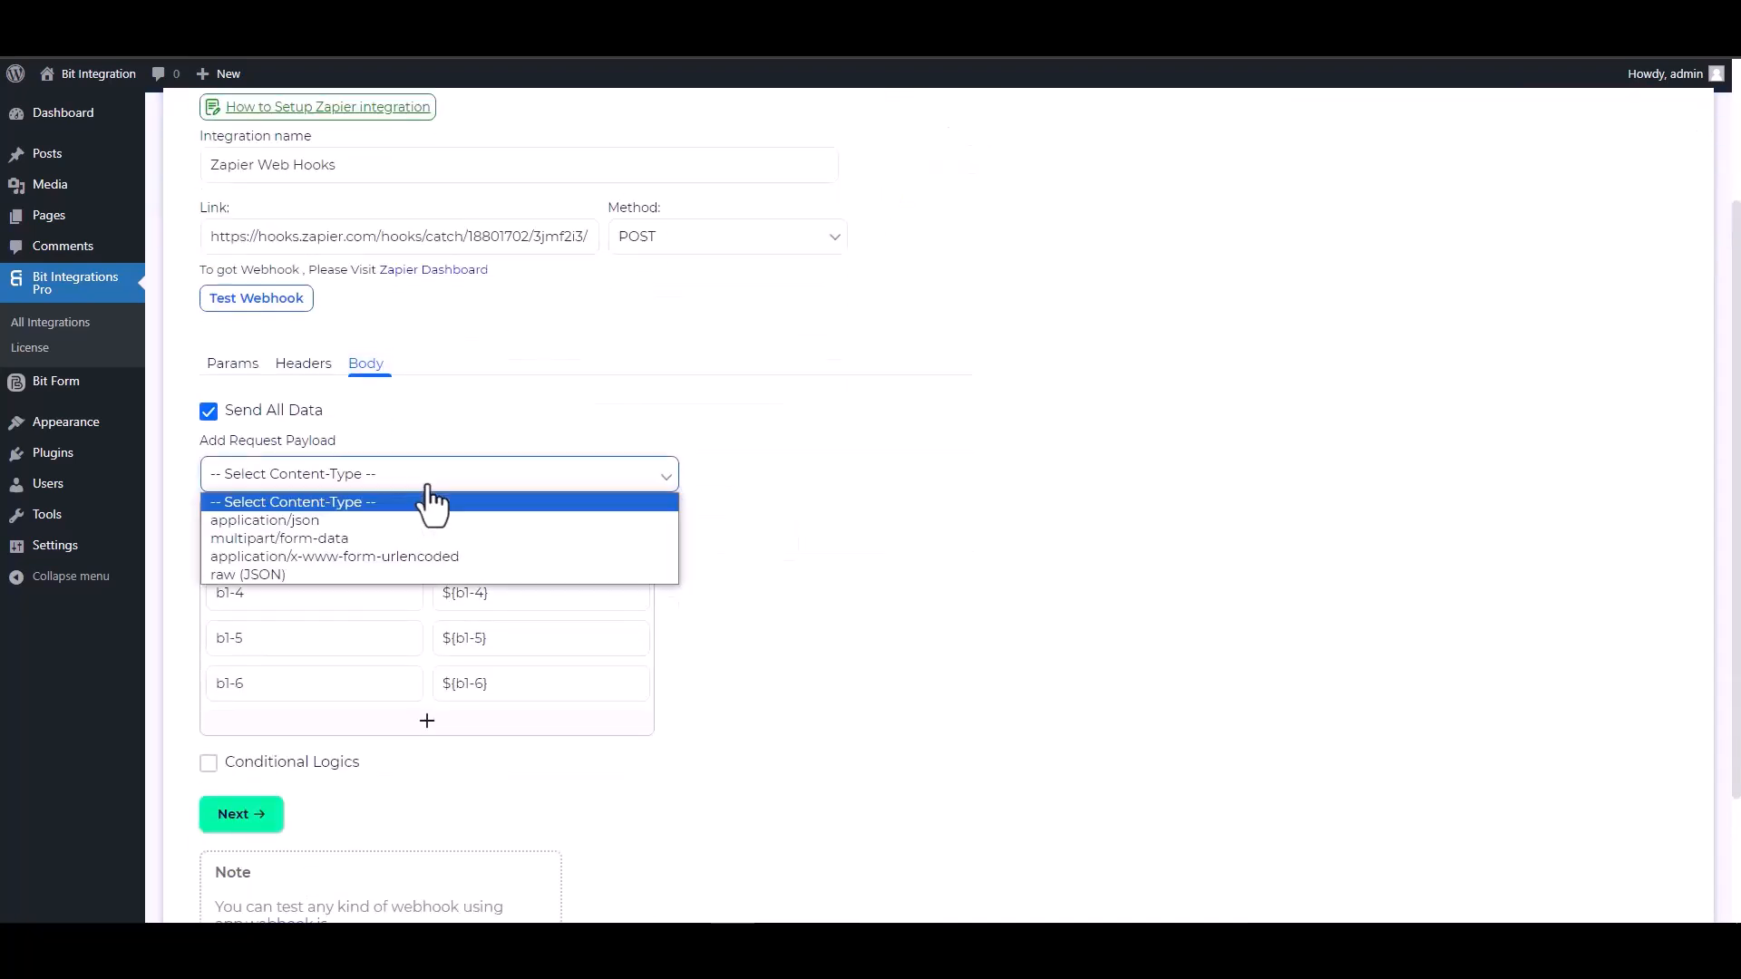
click(328, 524)
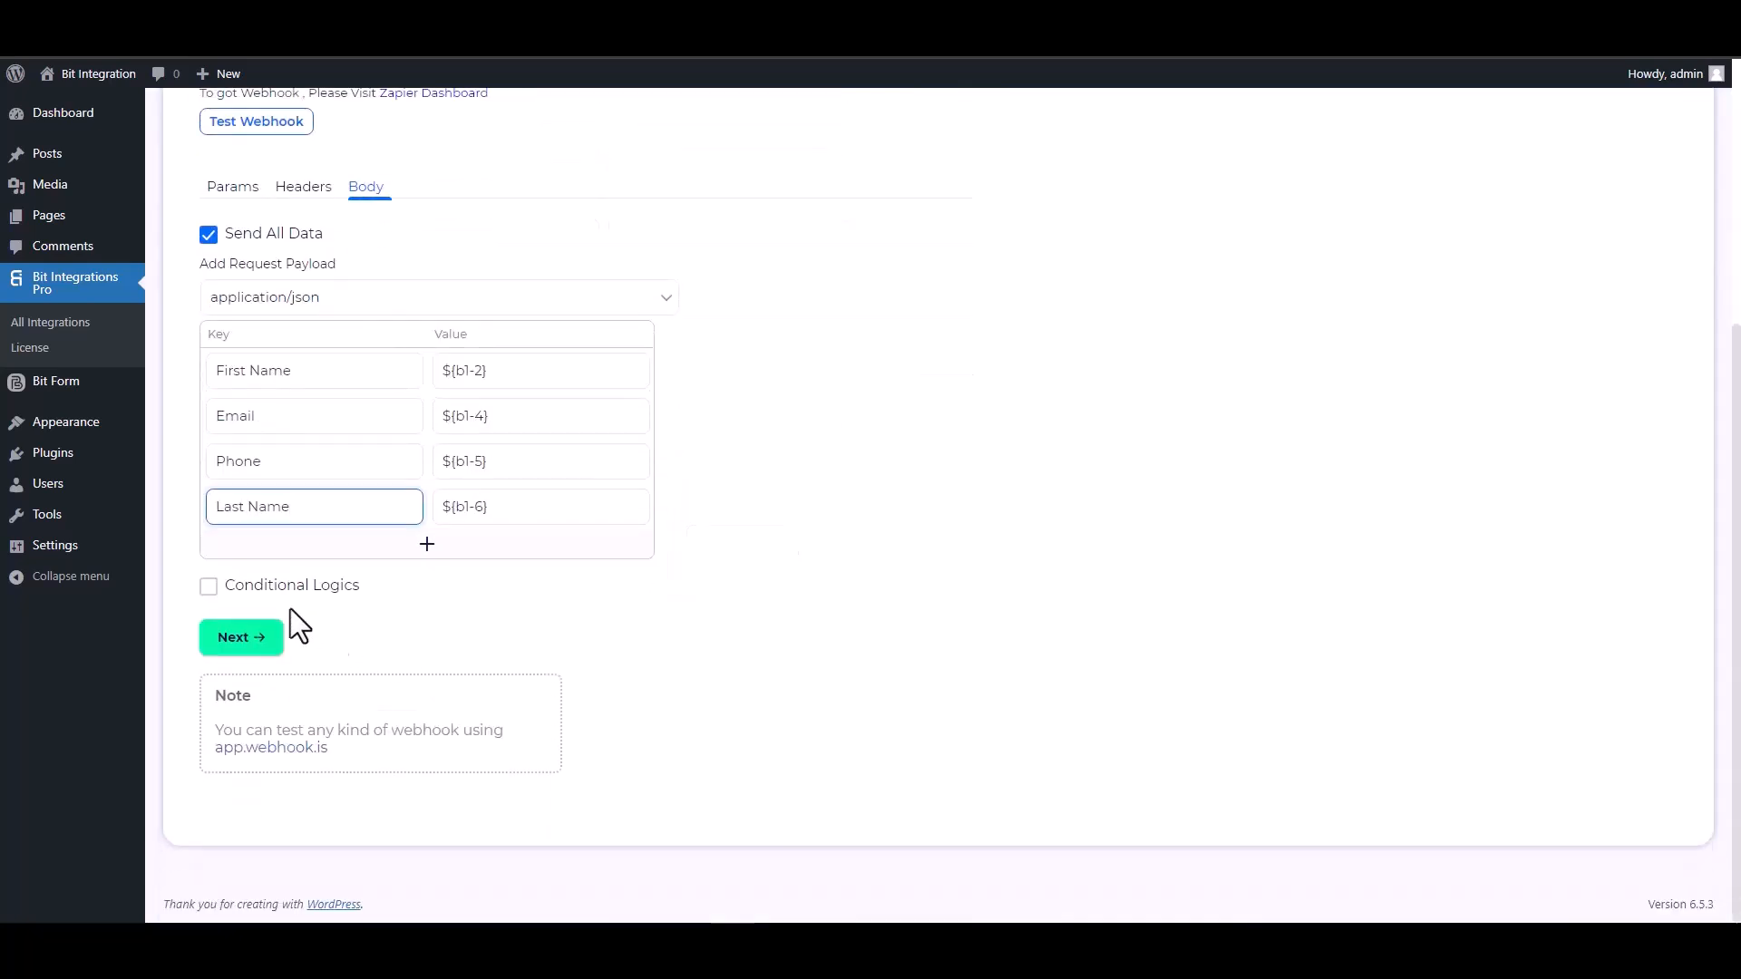
click(272, 588)
scroll(544, 616, down, 2)
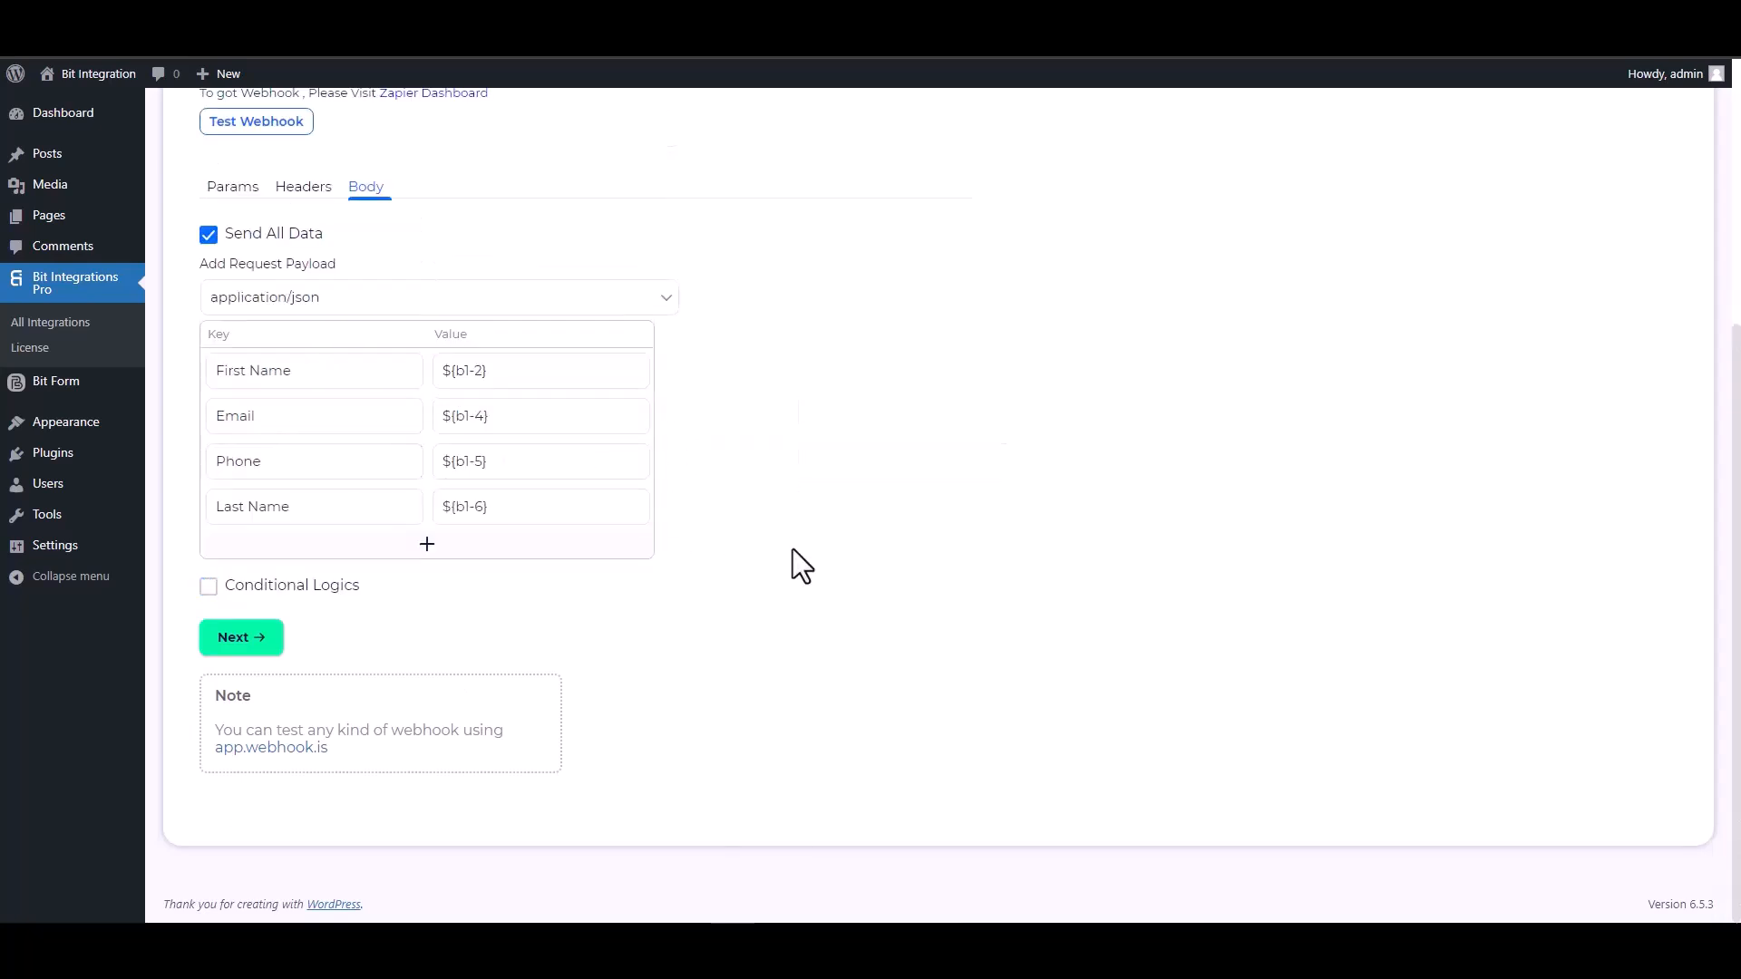
scroll(792, 547, up, 4)
- Send a test request to the Zapier webhook, then finish and save the integration
click(231, 505)
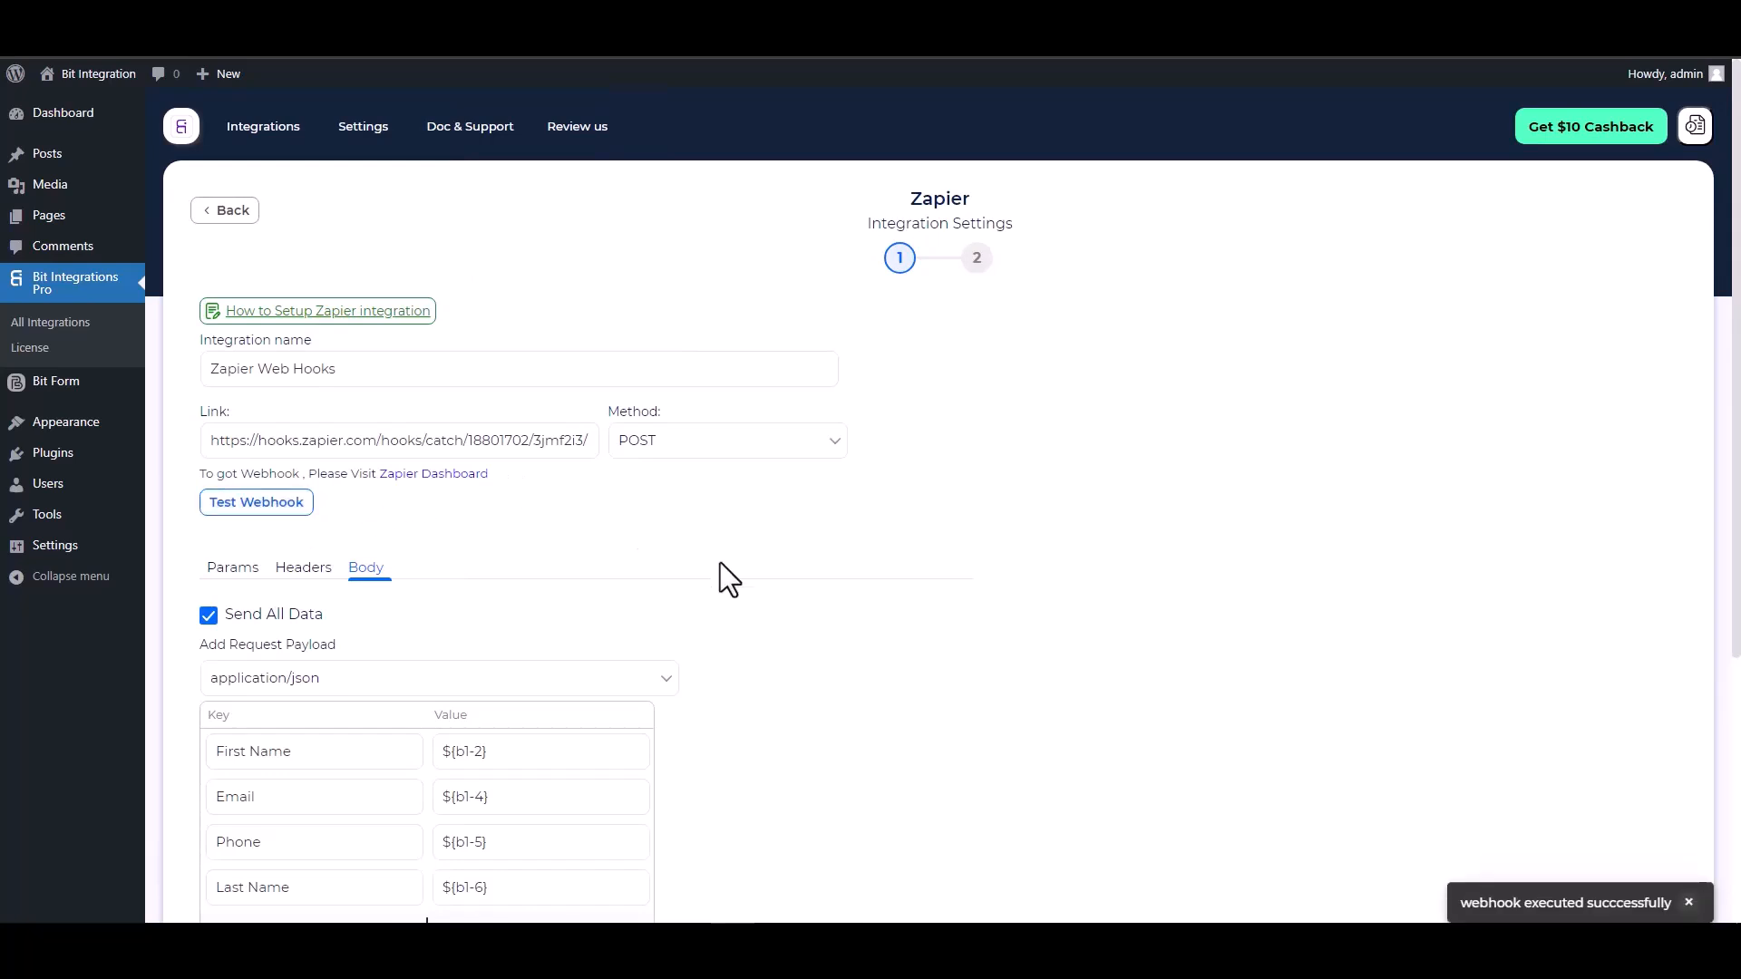
scroll(721, 562, down, 1)
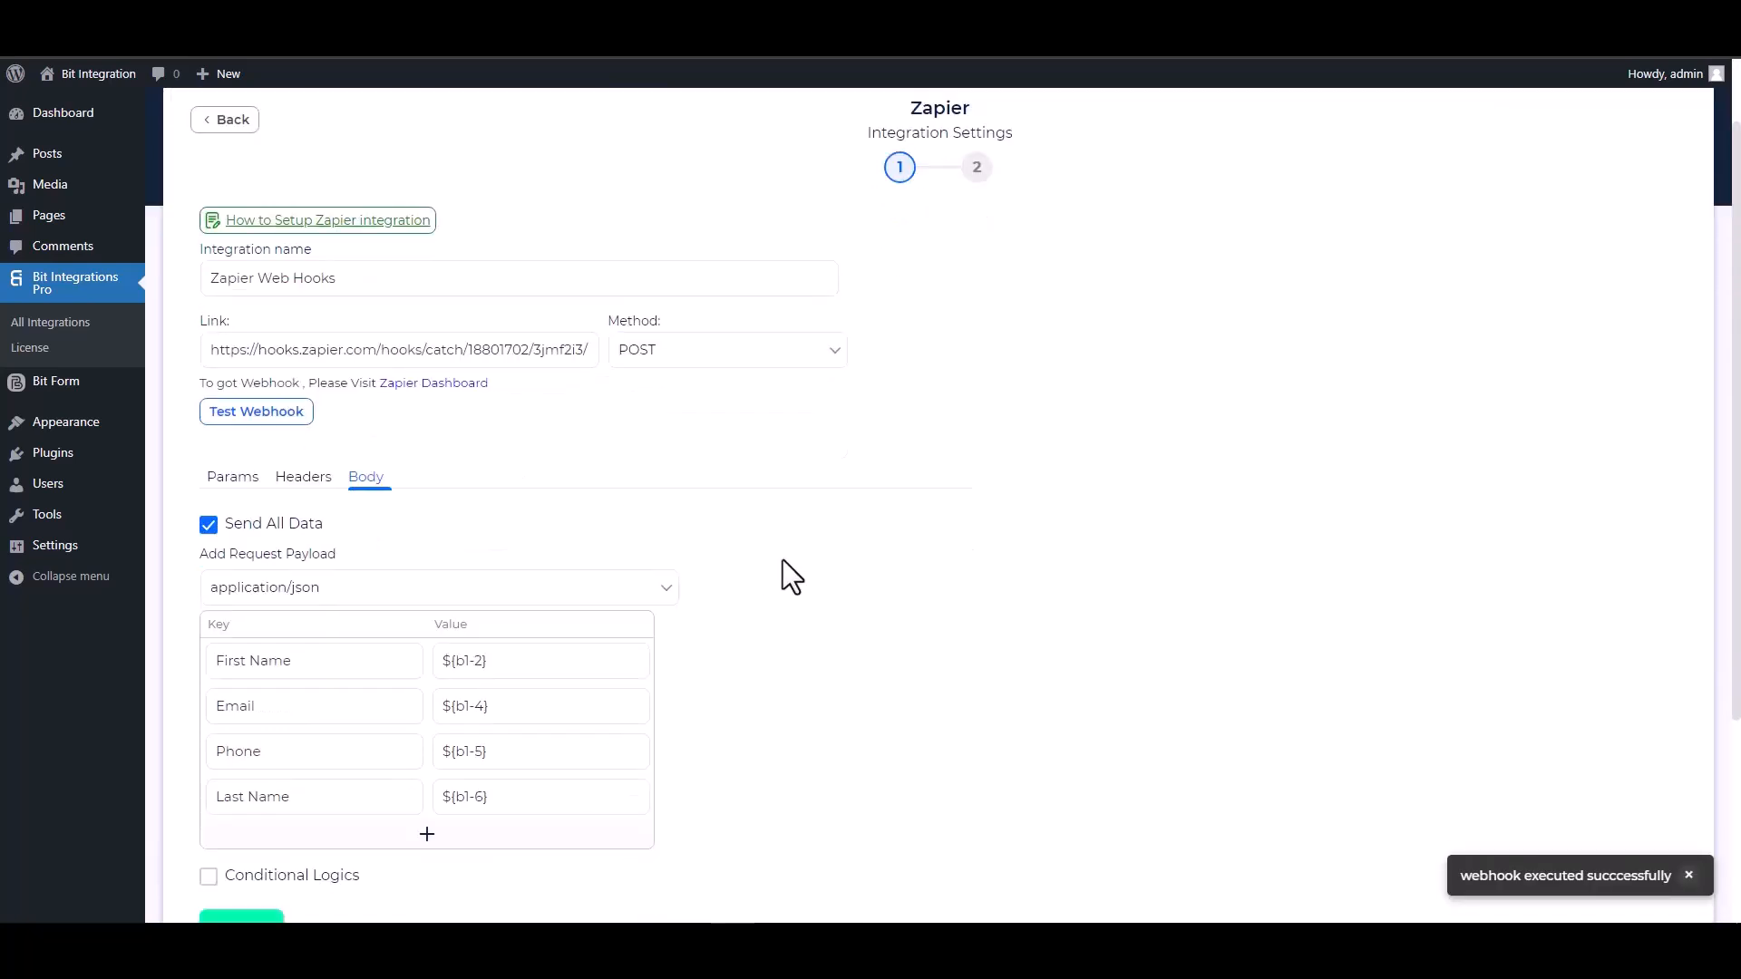
scroll(784, 560, down, 2)
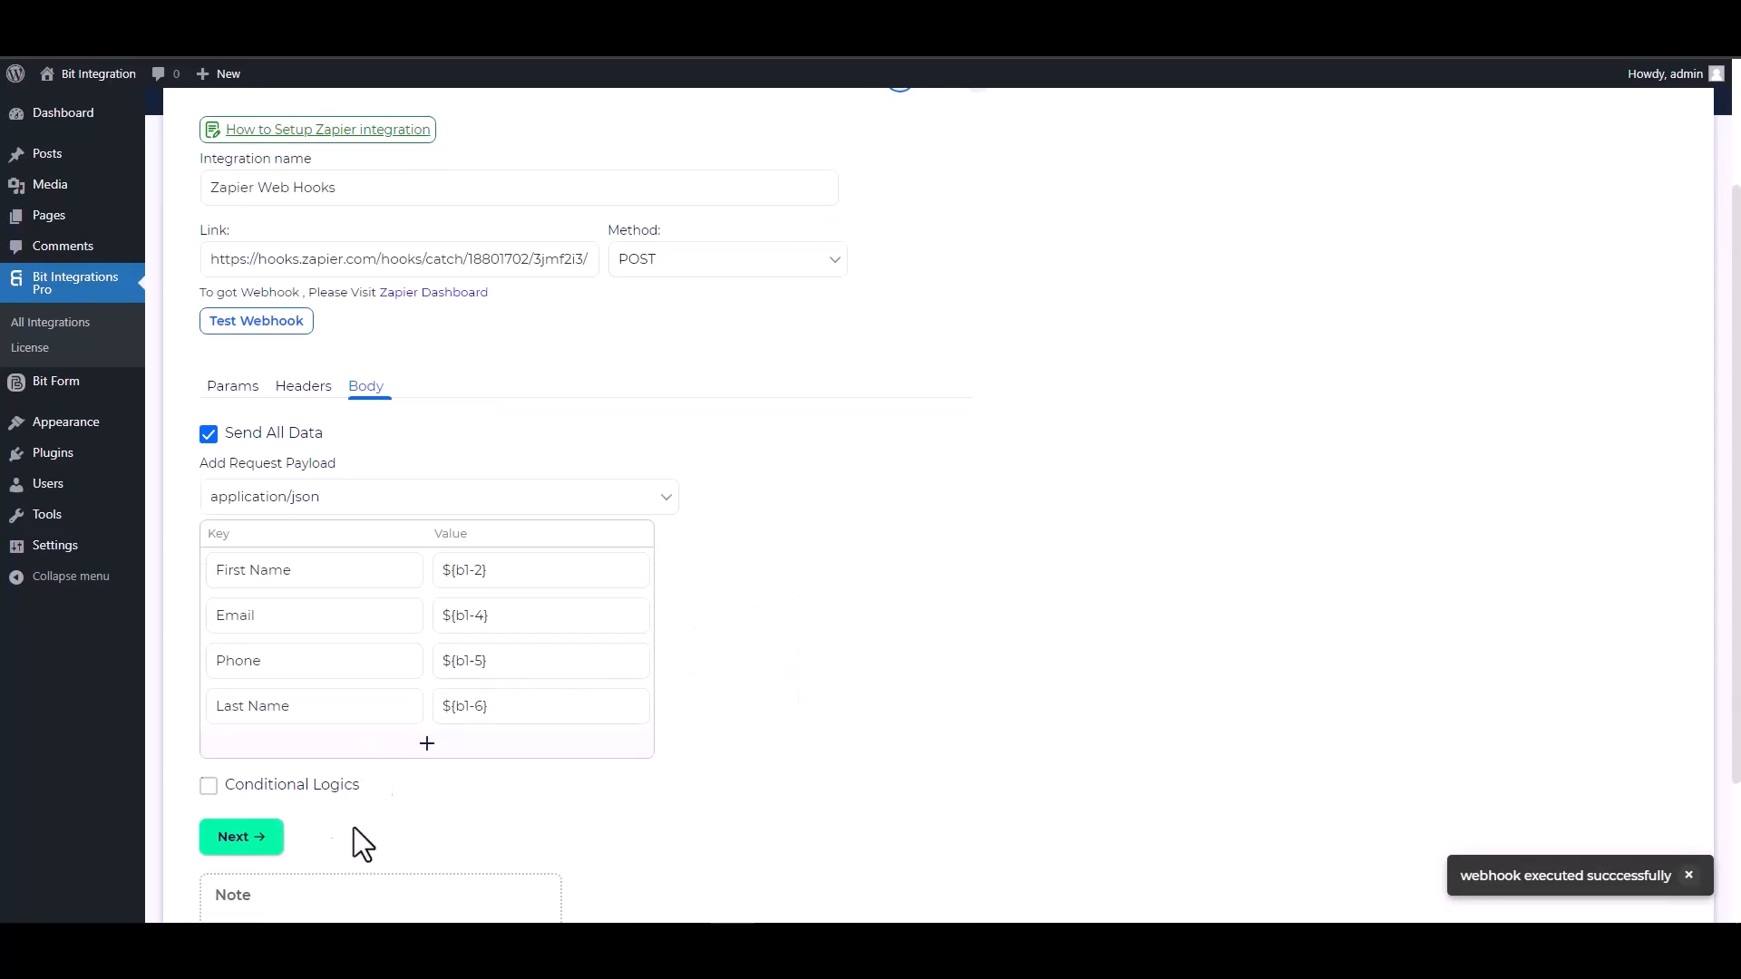
click(265, 836)
click(932, 367)
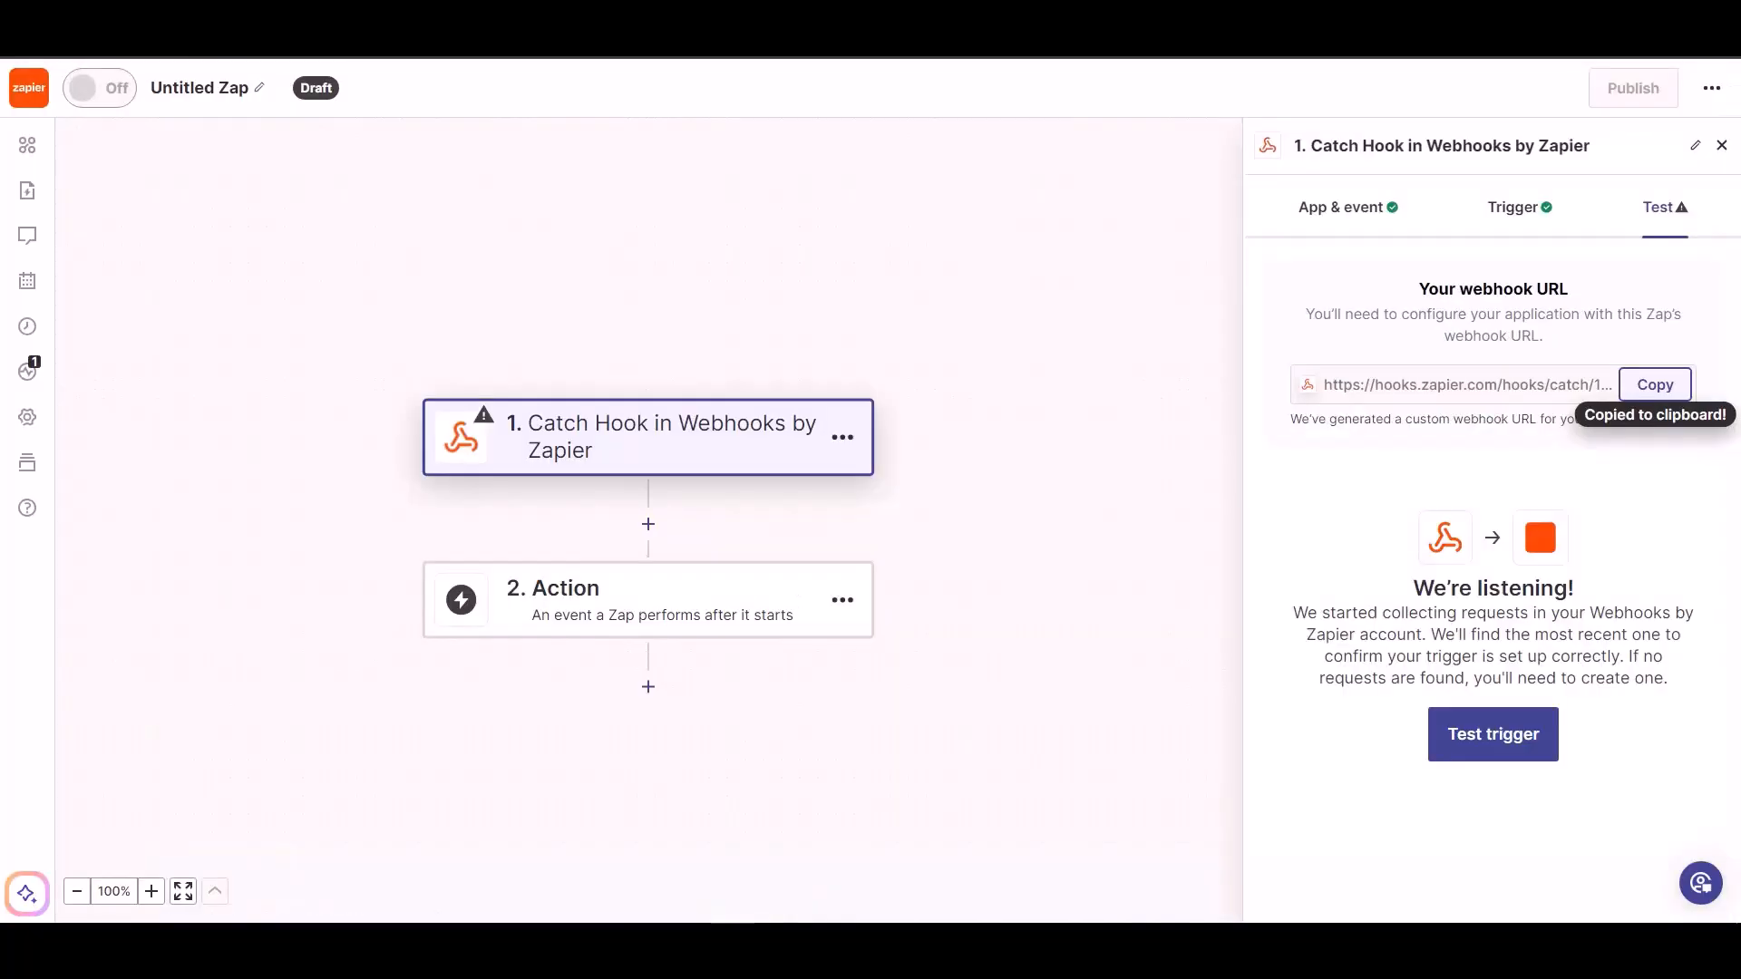
- Test the Catch Hook trigger and continue with the received request to add an action
click(1473, 744)
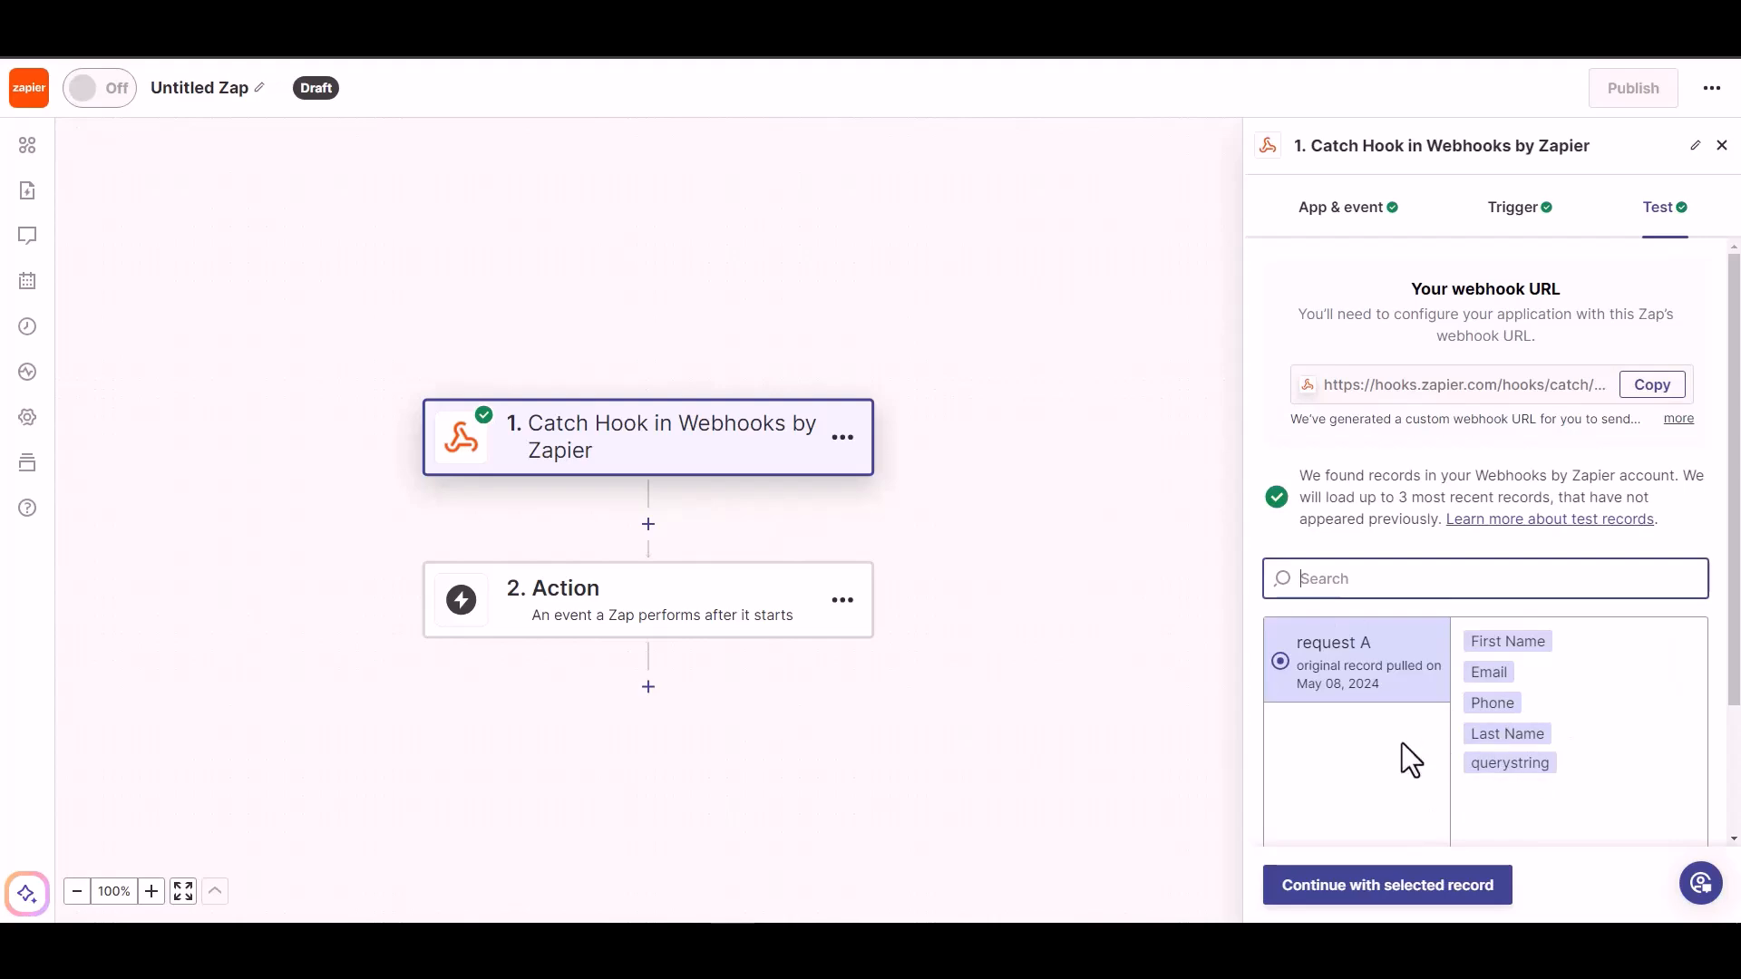
click(1406, 898)
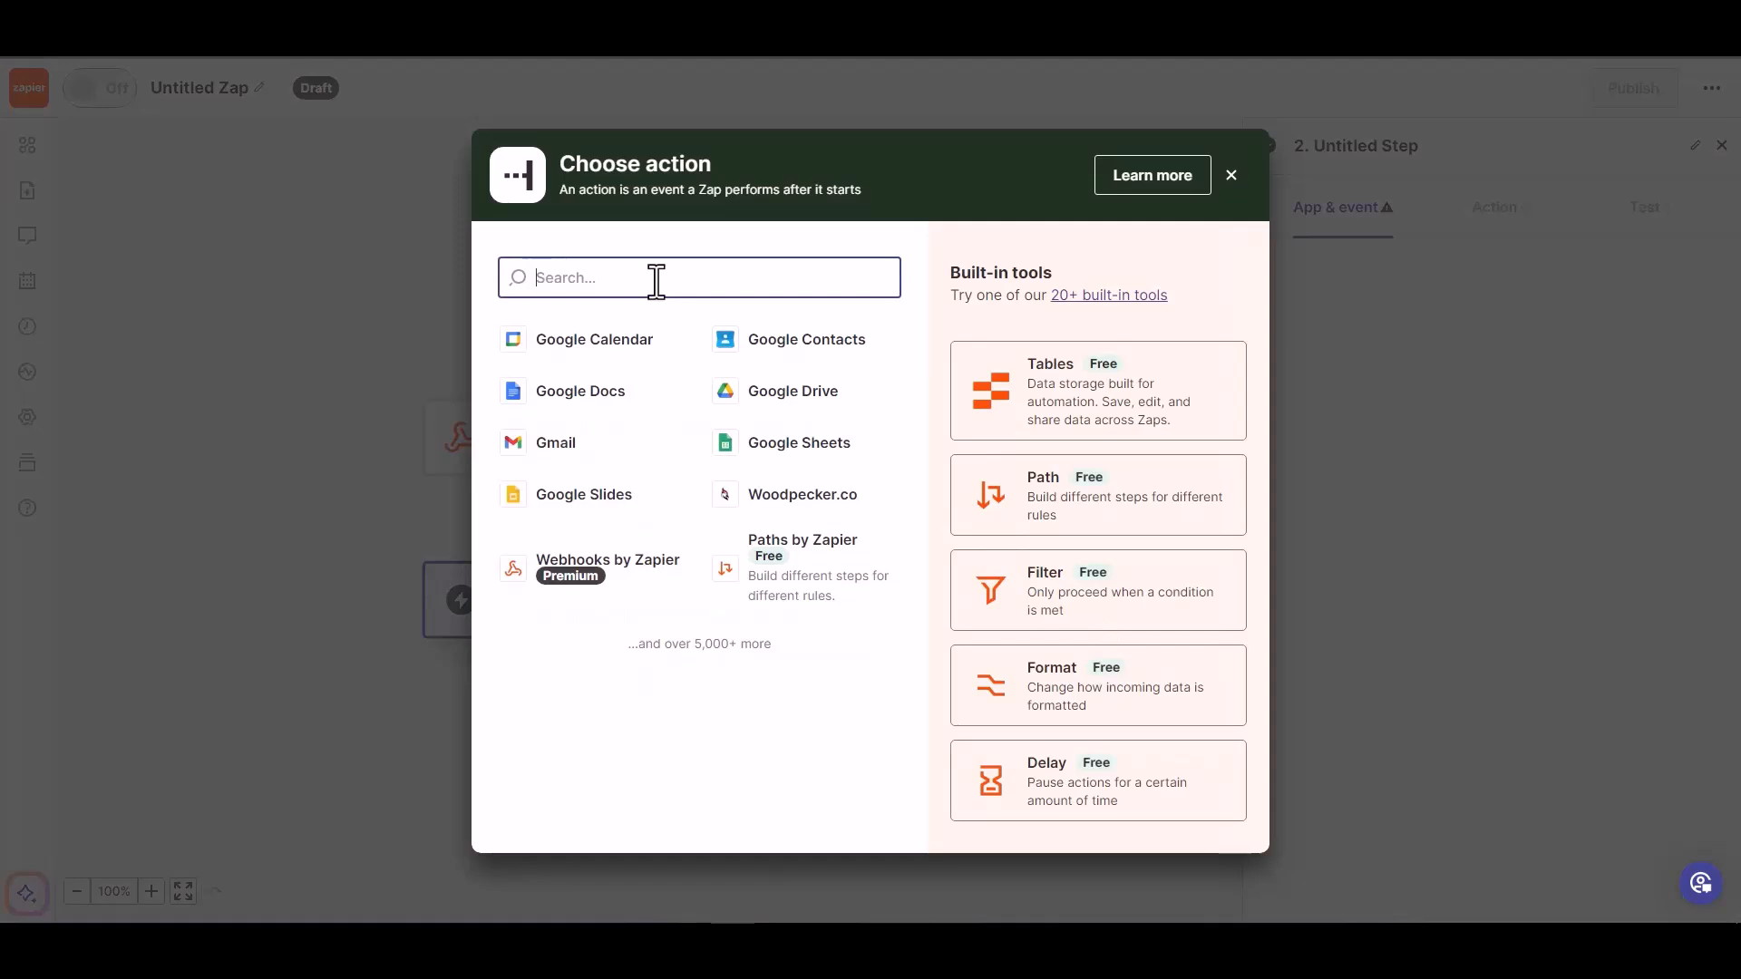
- Set step 2 to Woodpecker.co (searched 'wood') with the Create/Update Prospect event and connected account
text(wood)
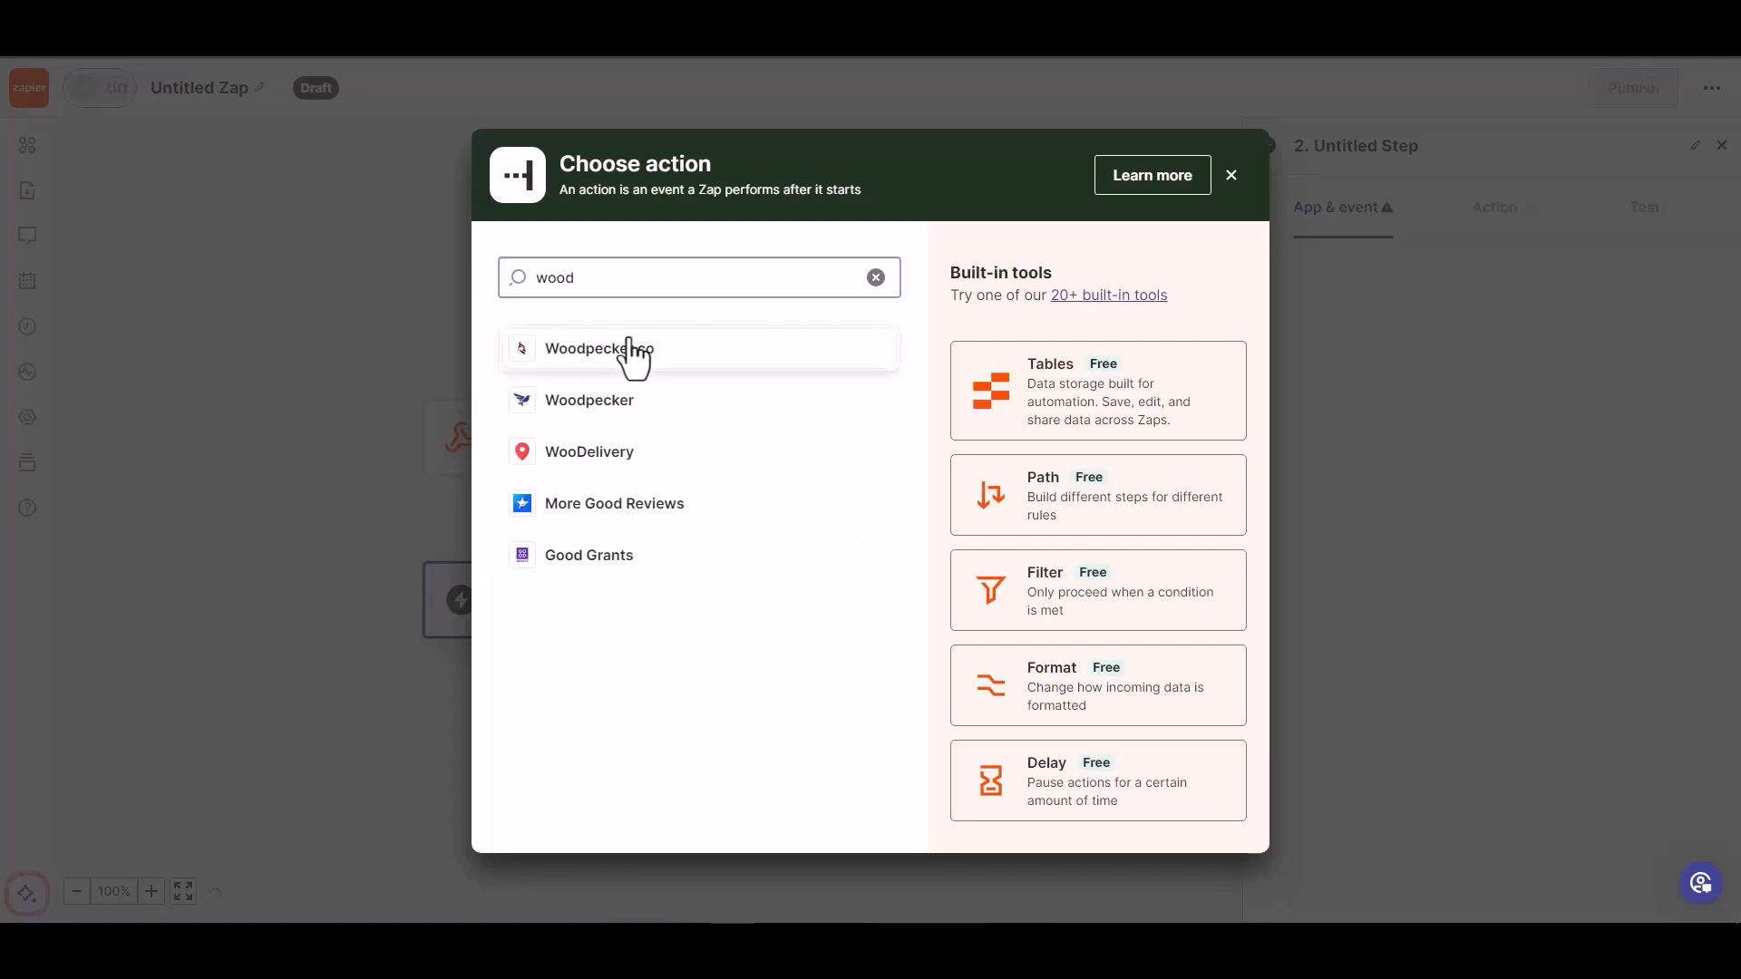
click(632, 354)
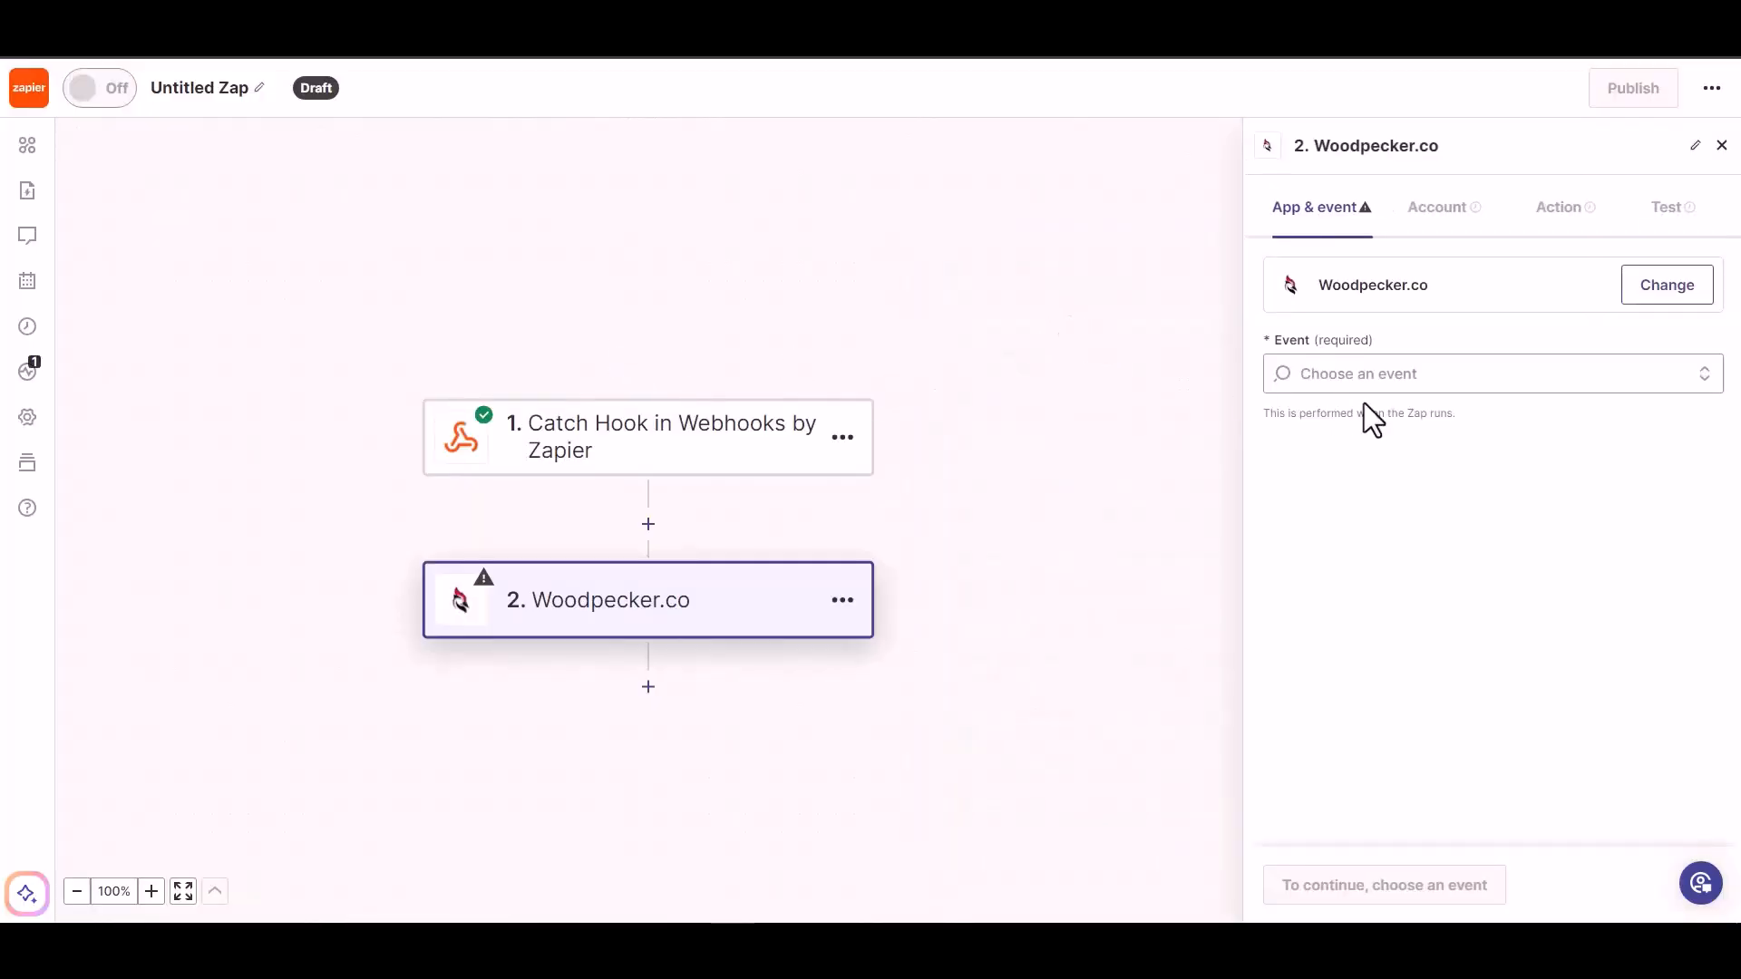
click(1397, 373)
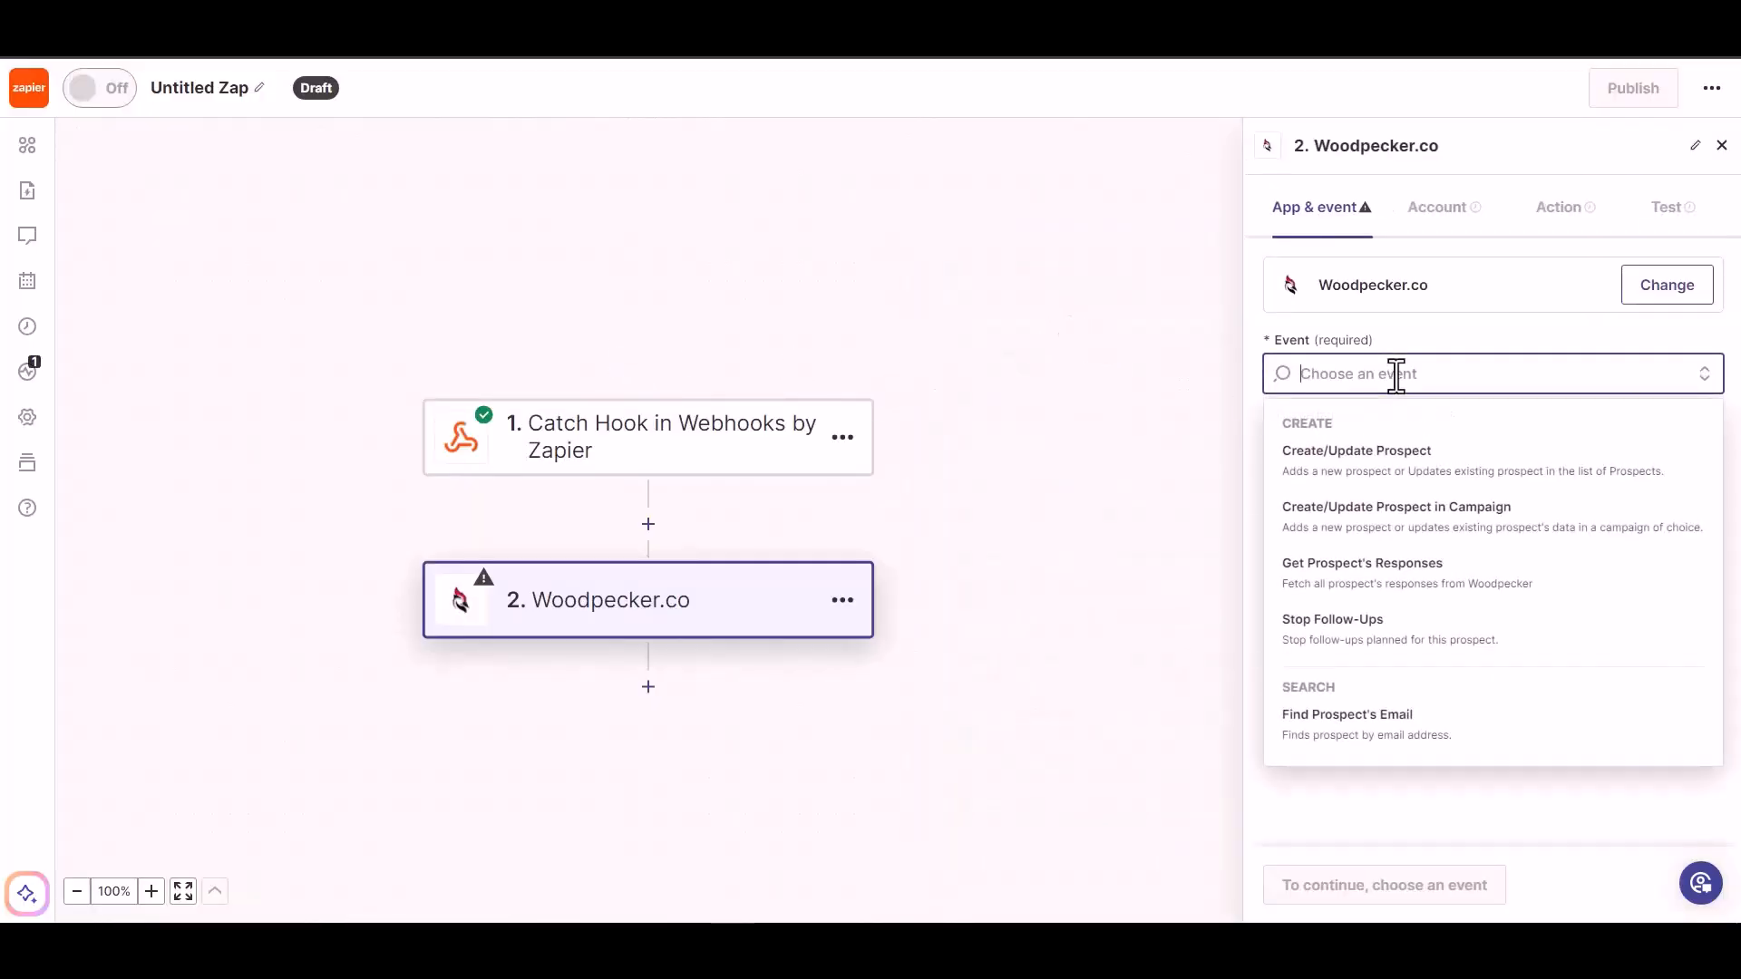
click(1394, 461)
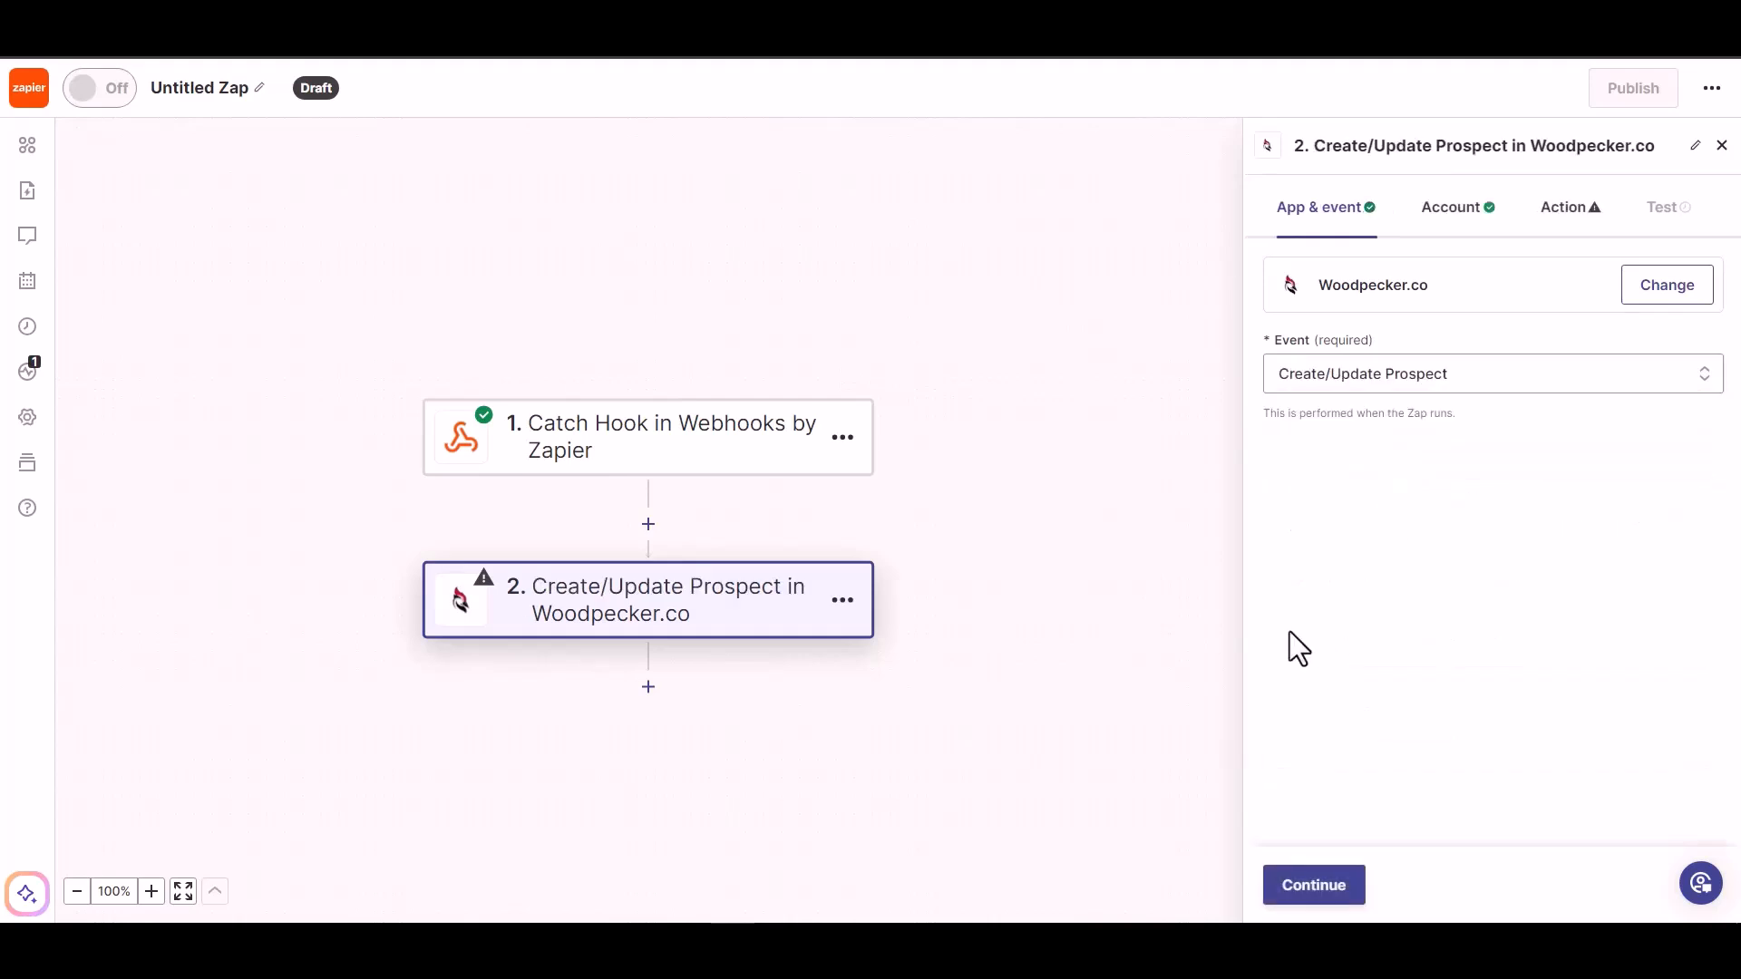
click(1303, 893)
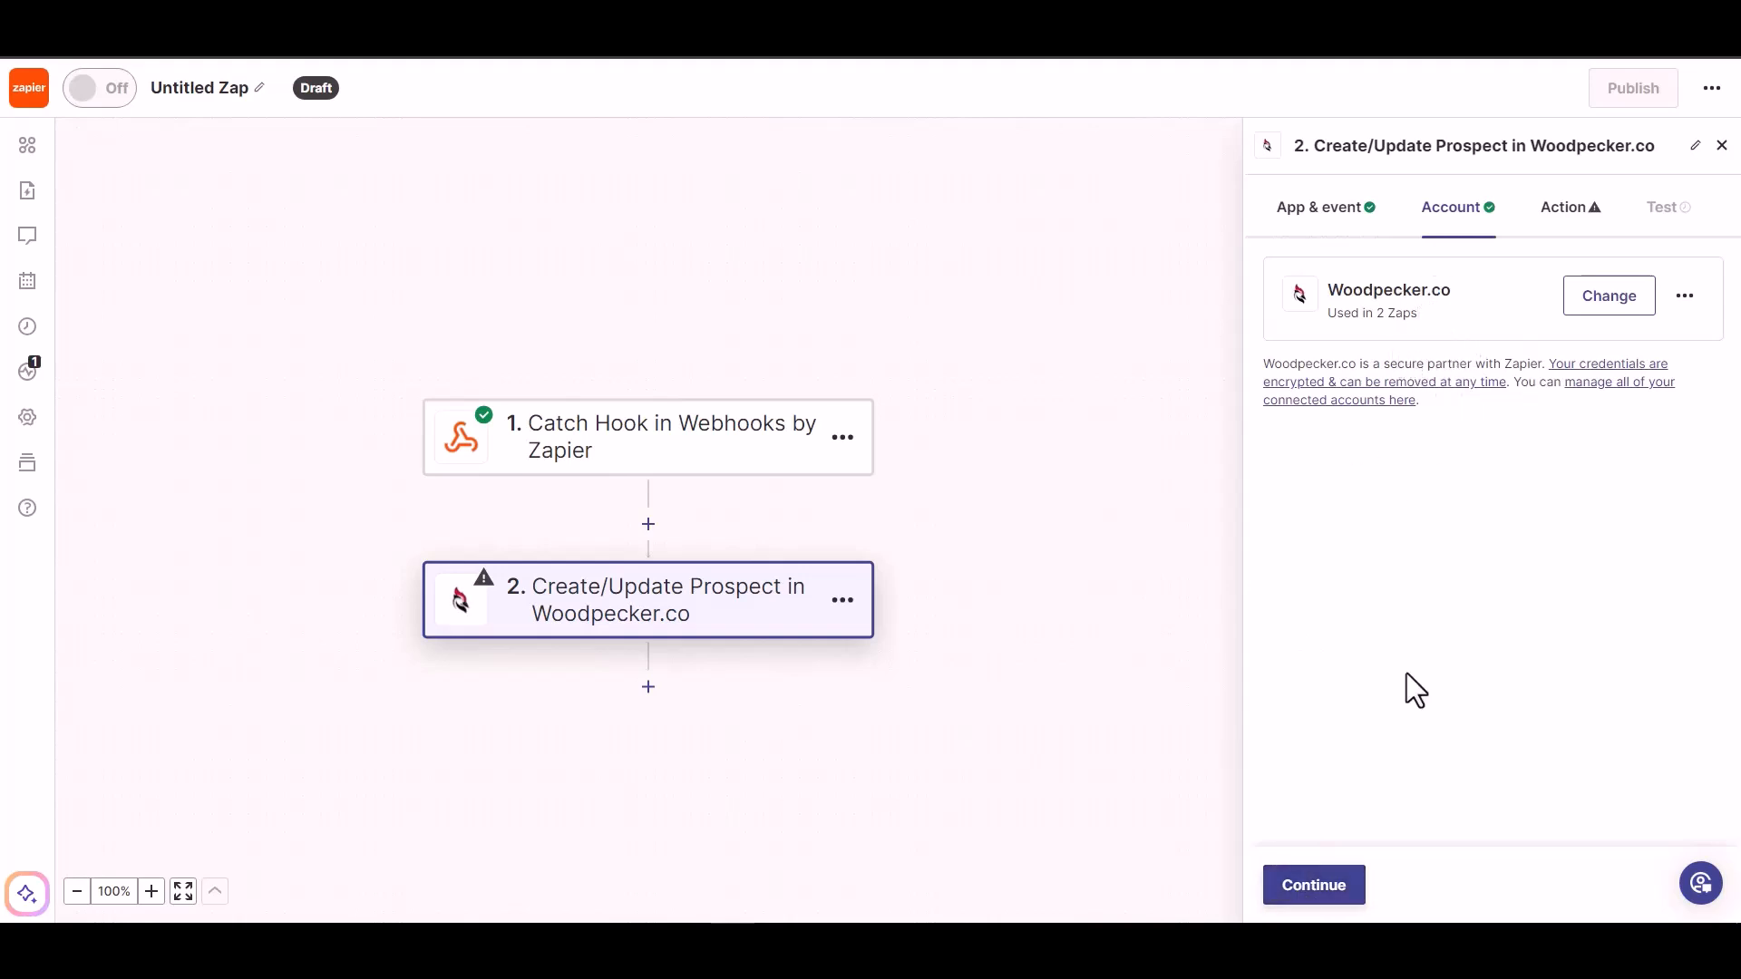
click(1307, 894)
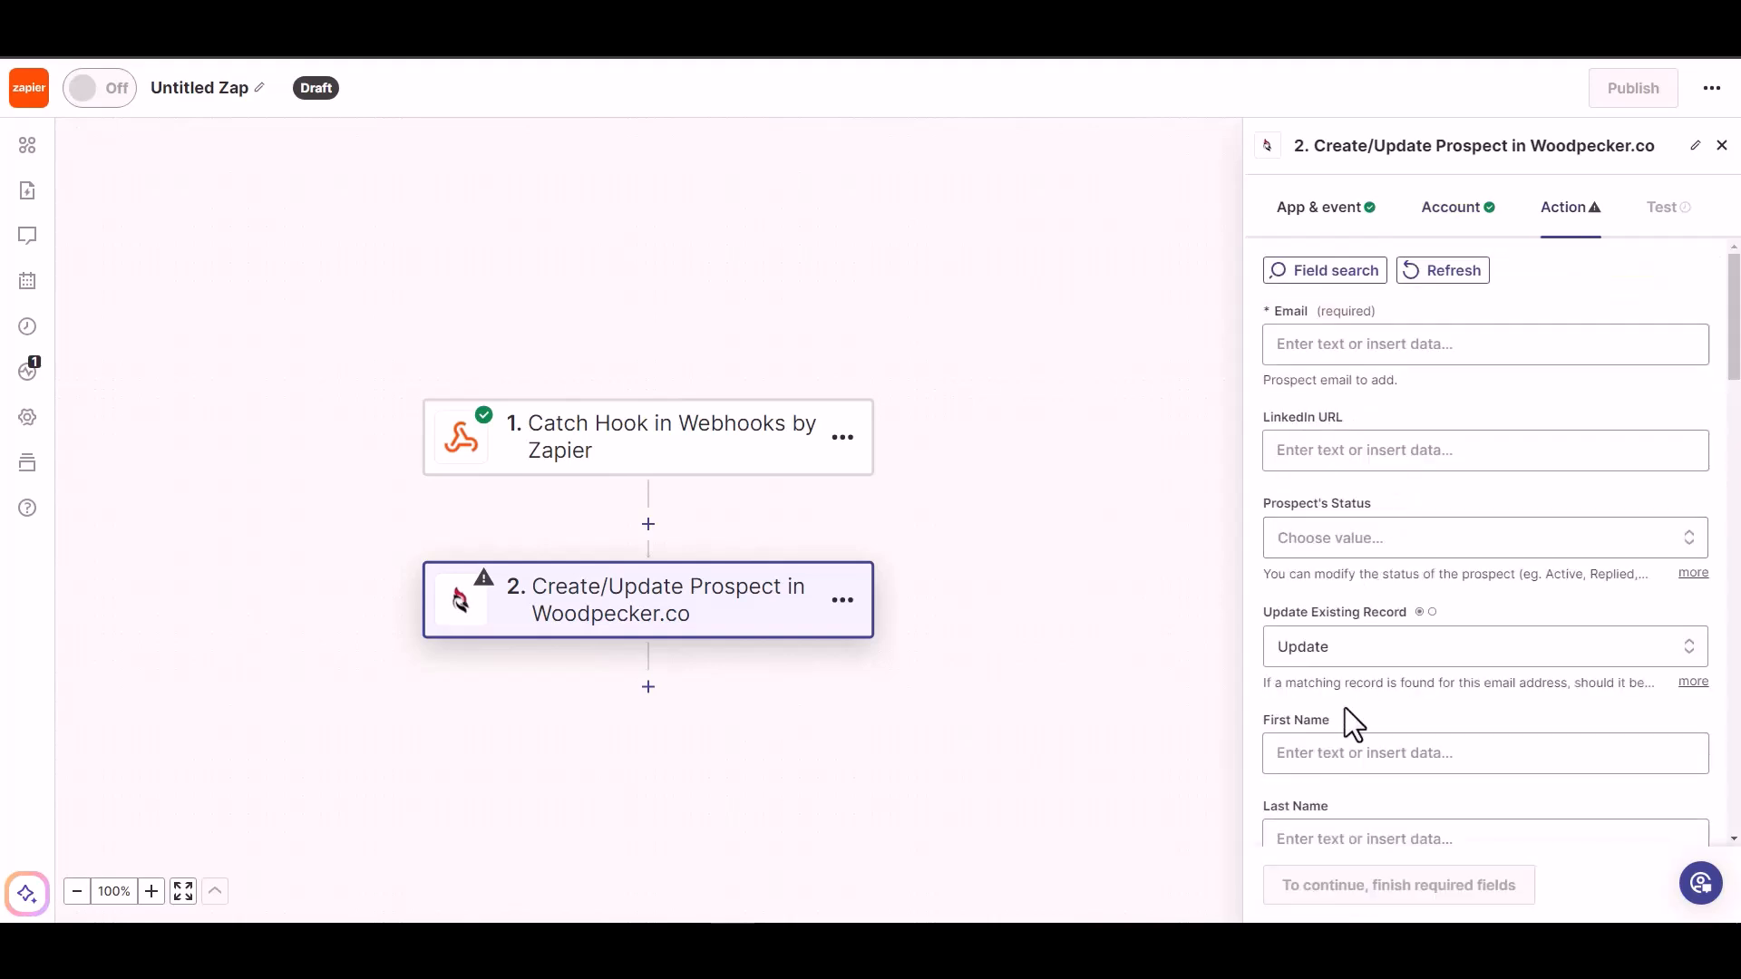
- Map the webhook Email into the prospect's Email field and set Prospect's Status to ACTIVE
click(1360, 345)
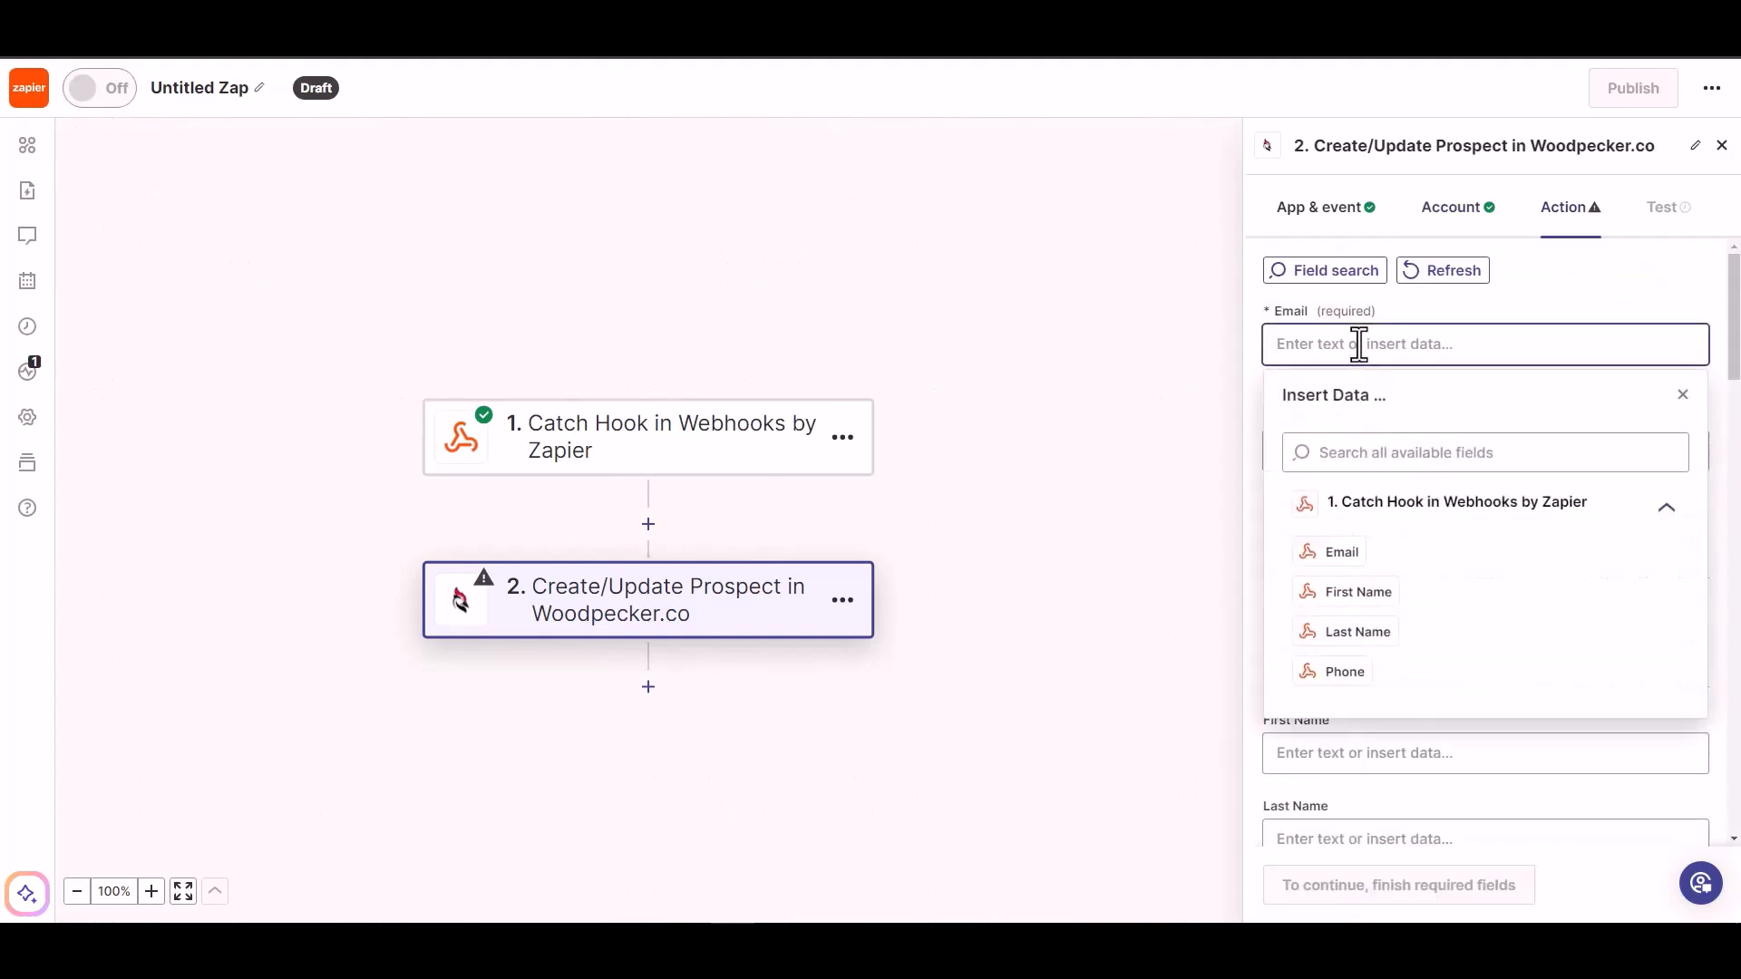
click(1344, 552)
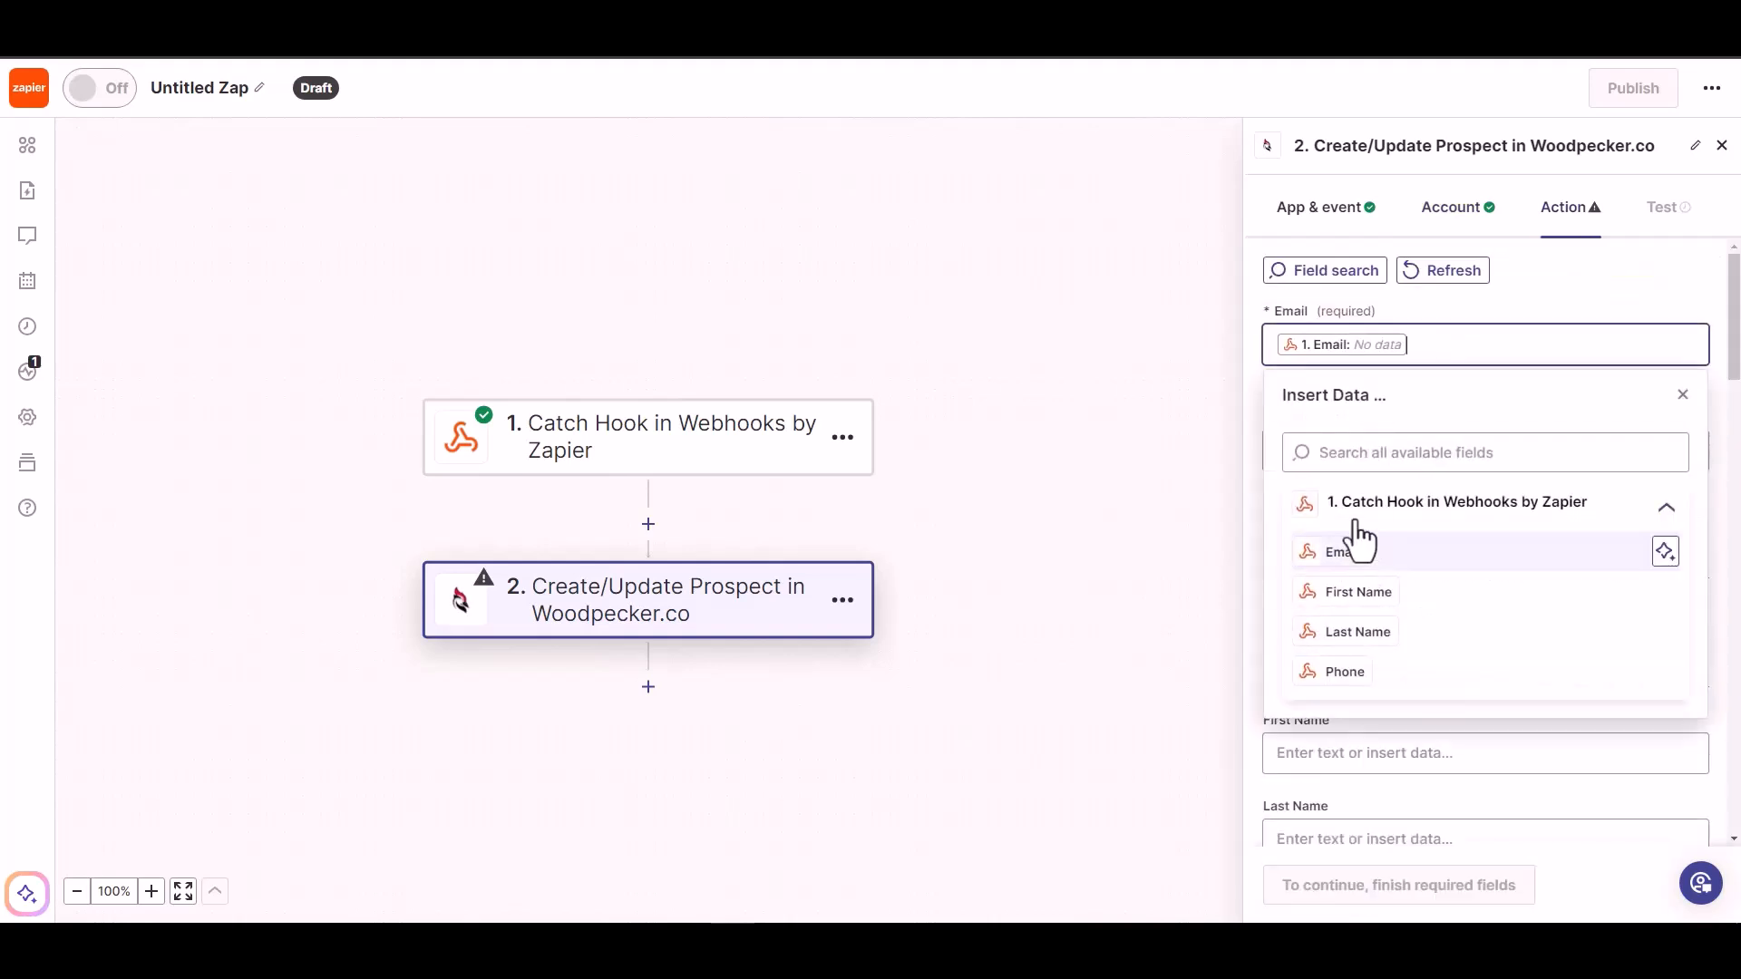
click(1527, 297)
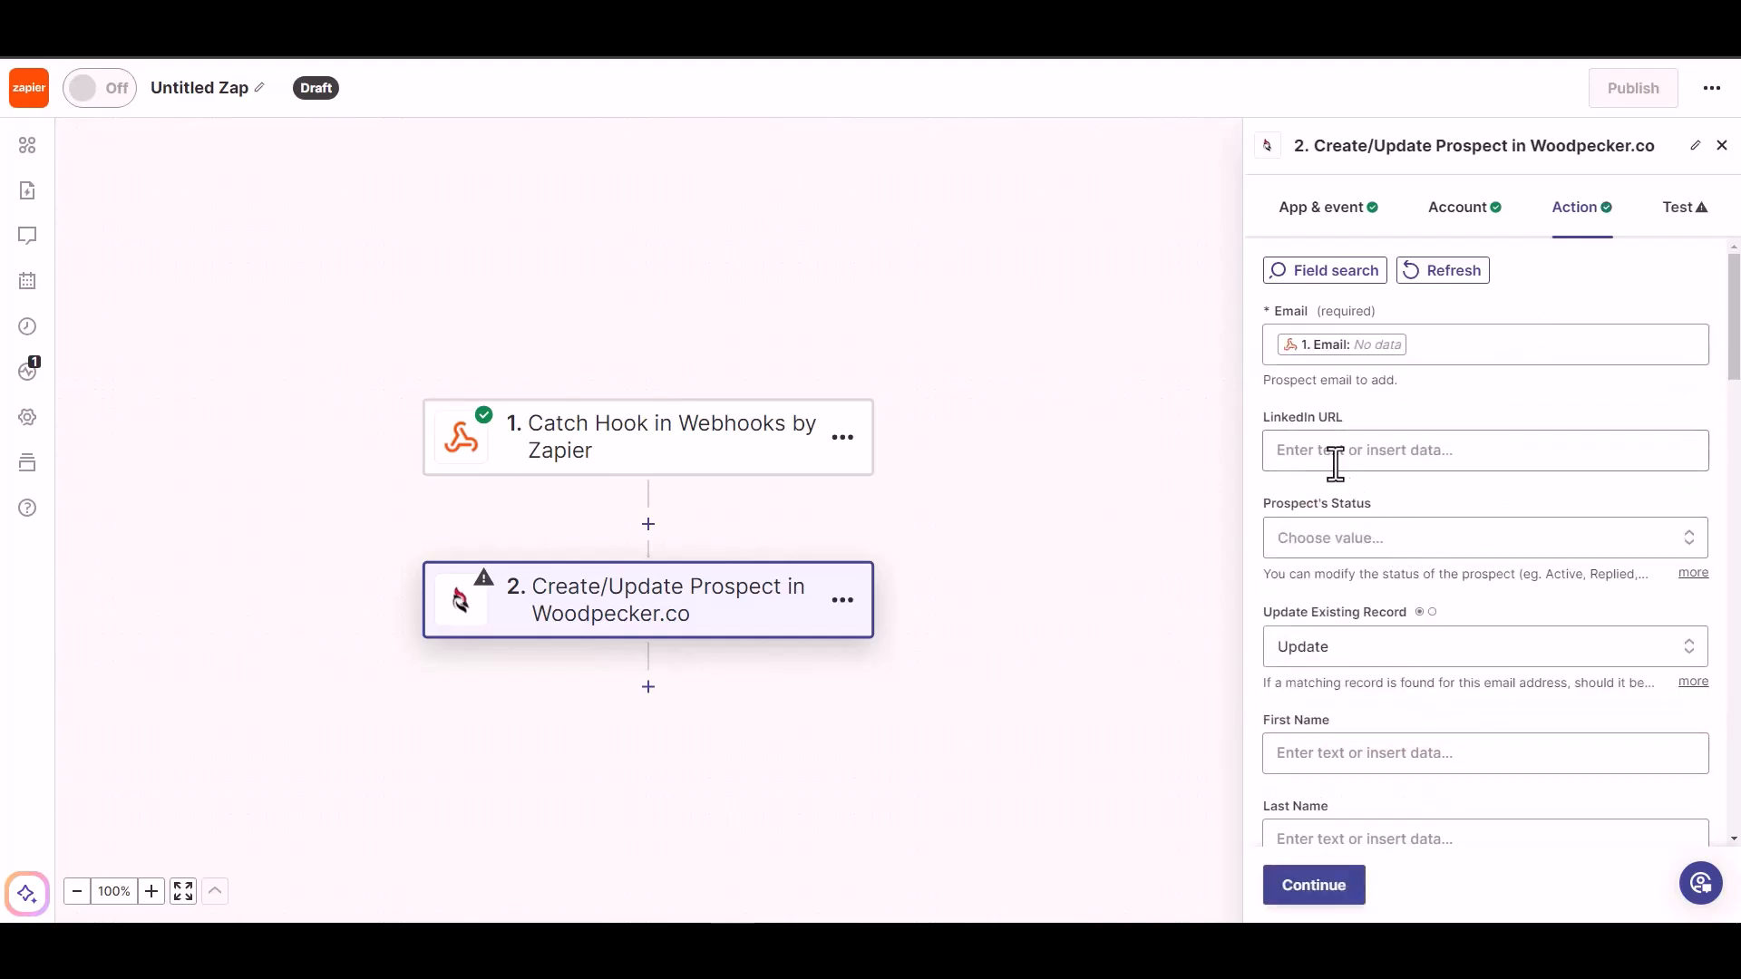
click(1374, 549)
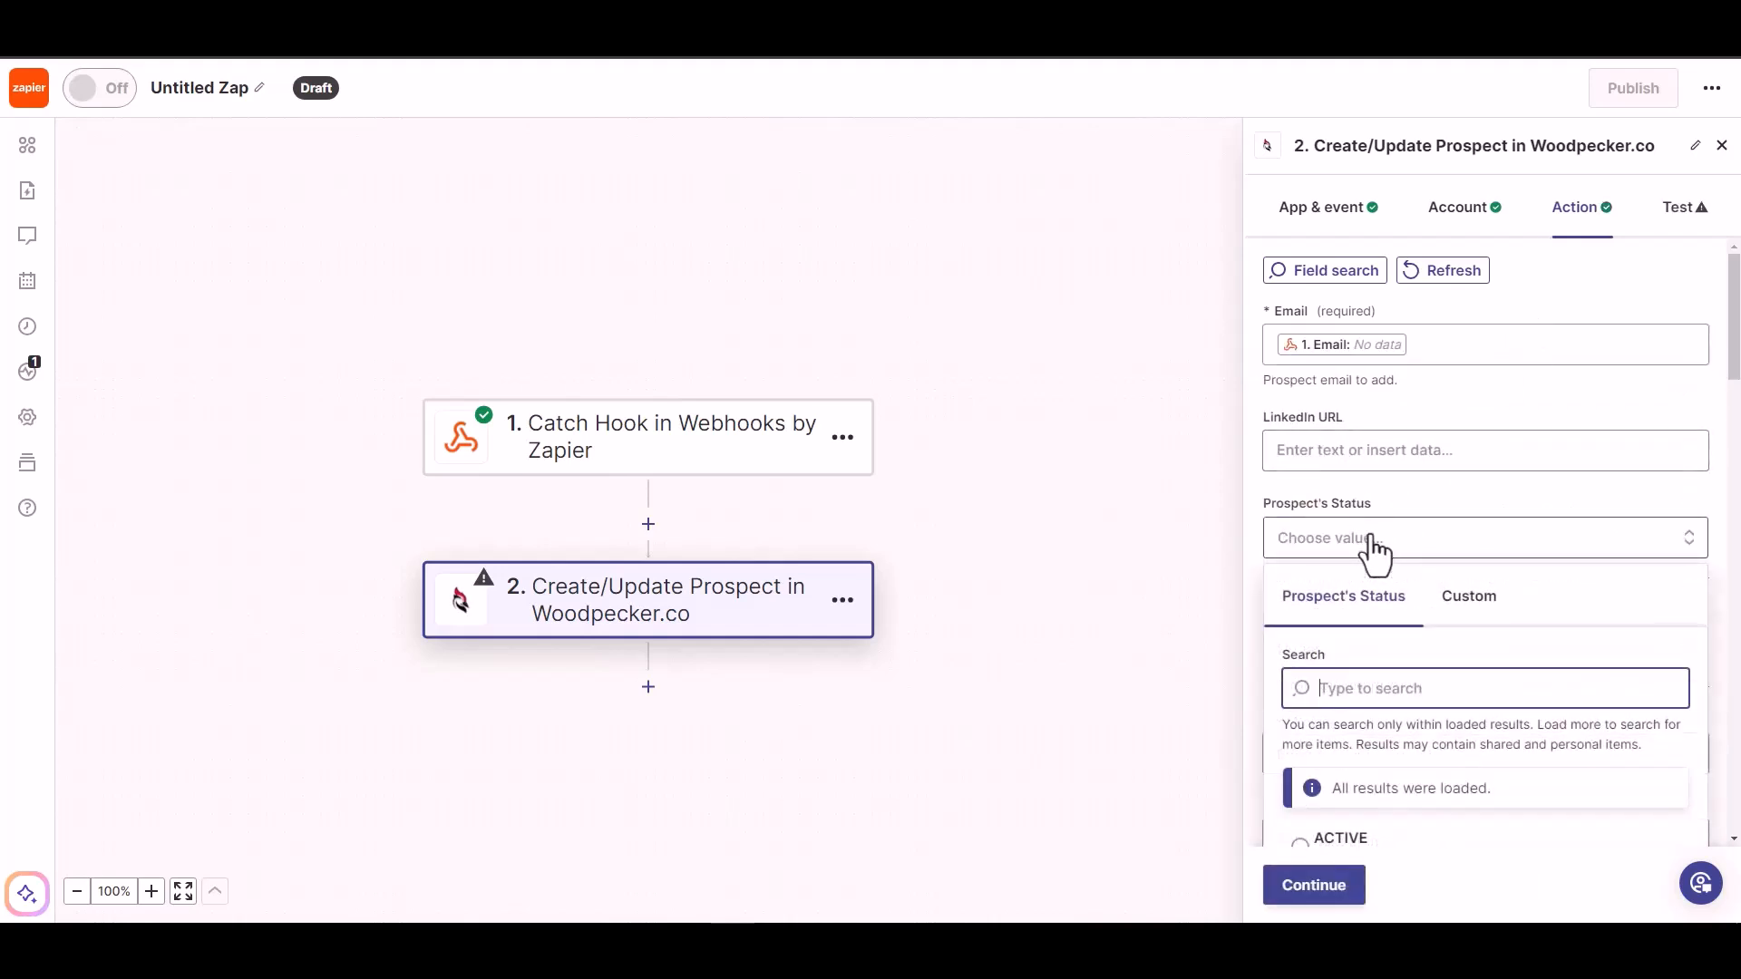
click(1378, 453)
click(1451, 401)
scroll(1424, 472, down, 2)
click(1449, 449)
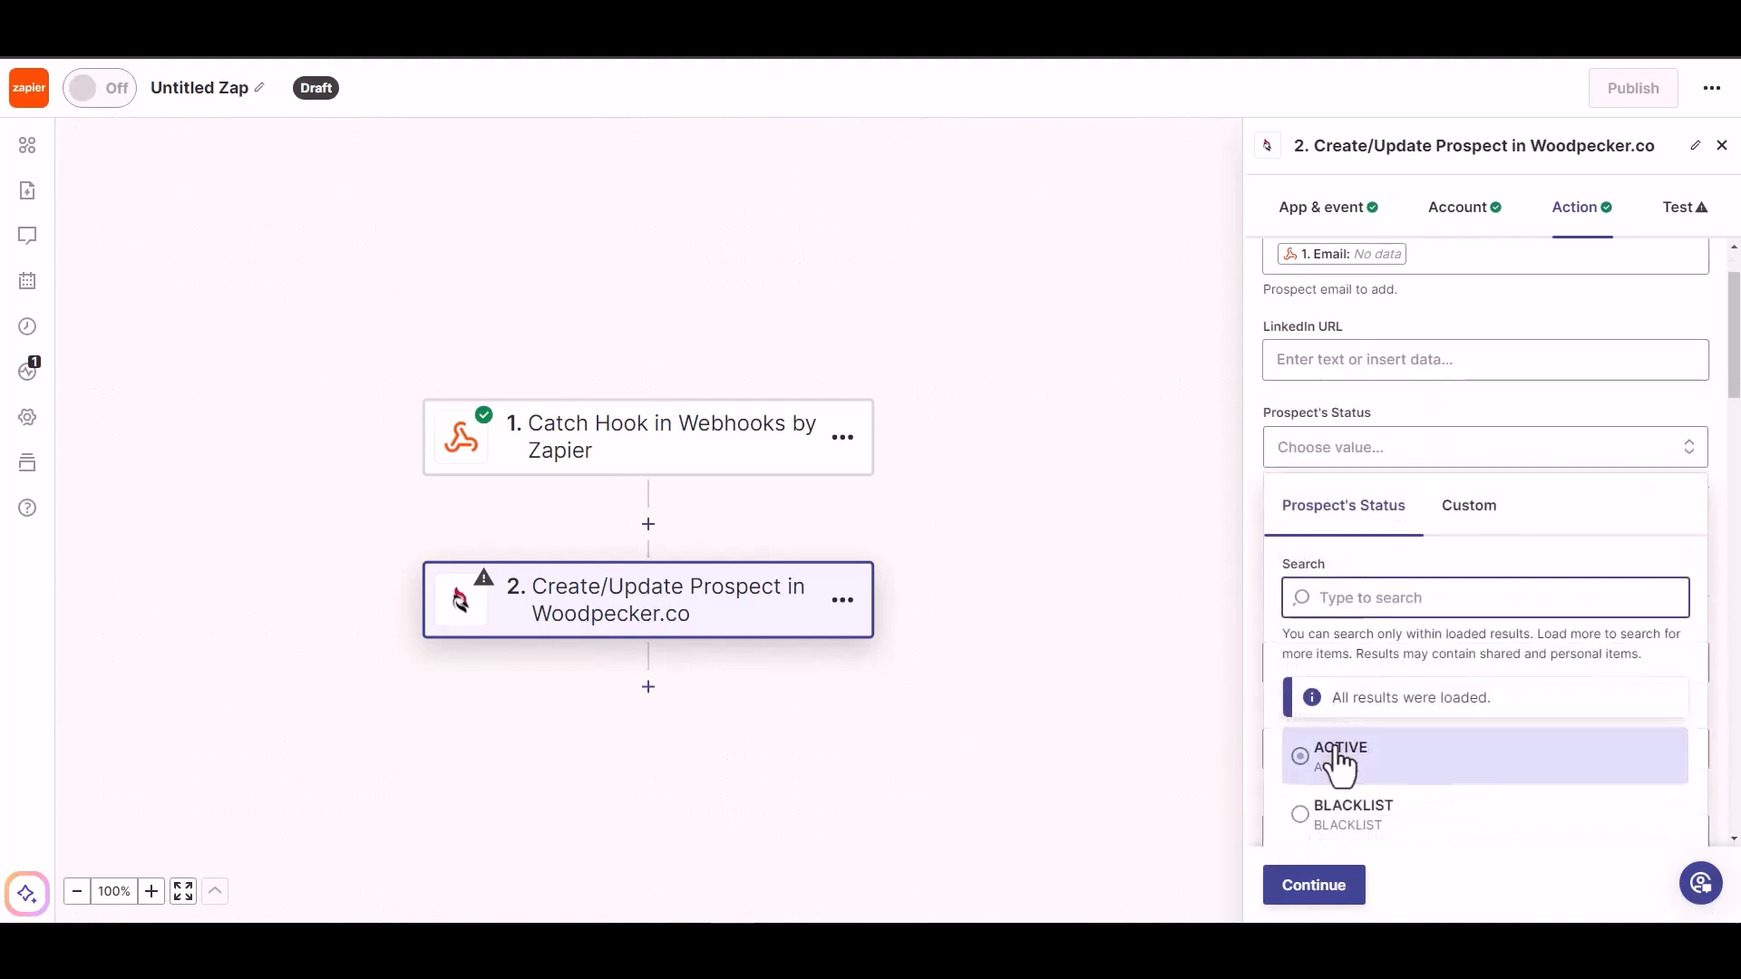
click(1339, 757)
- Map the webhook First Name, Last Name and Phone into the matching prospect fields
scroll(1393, 594, down, 2)
click(1372, 571)
click(1351, 819)
click(1455, 519)
scroll(1443, 513, down, 3)
click(1426, 485)
click(1347, 763)
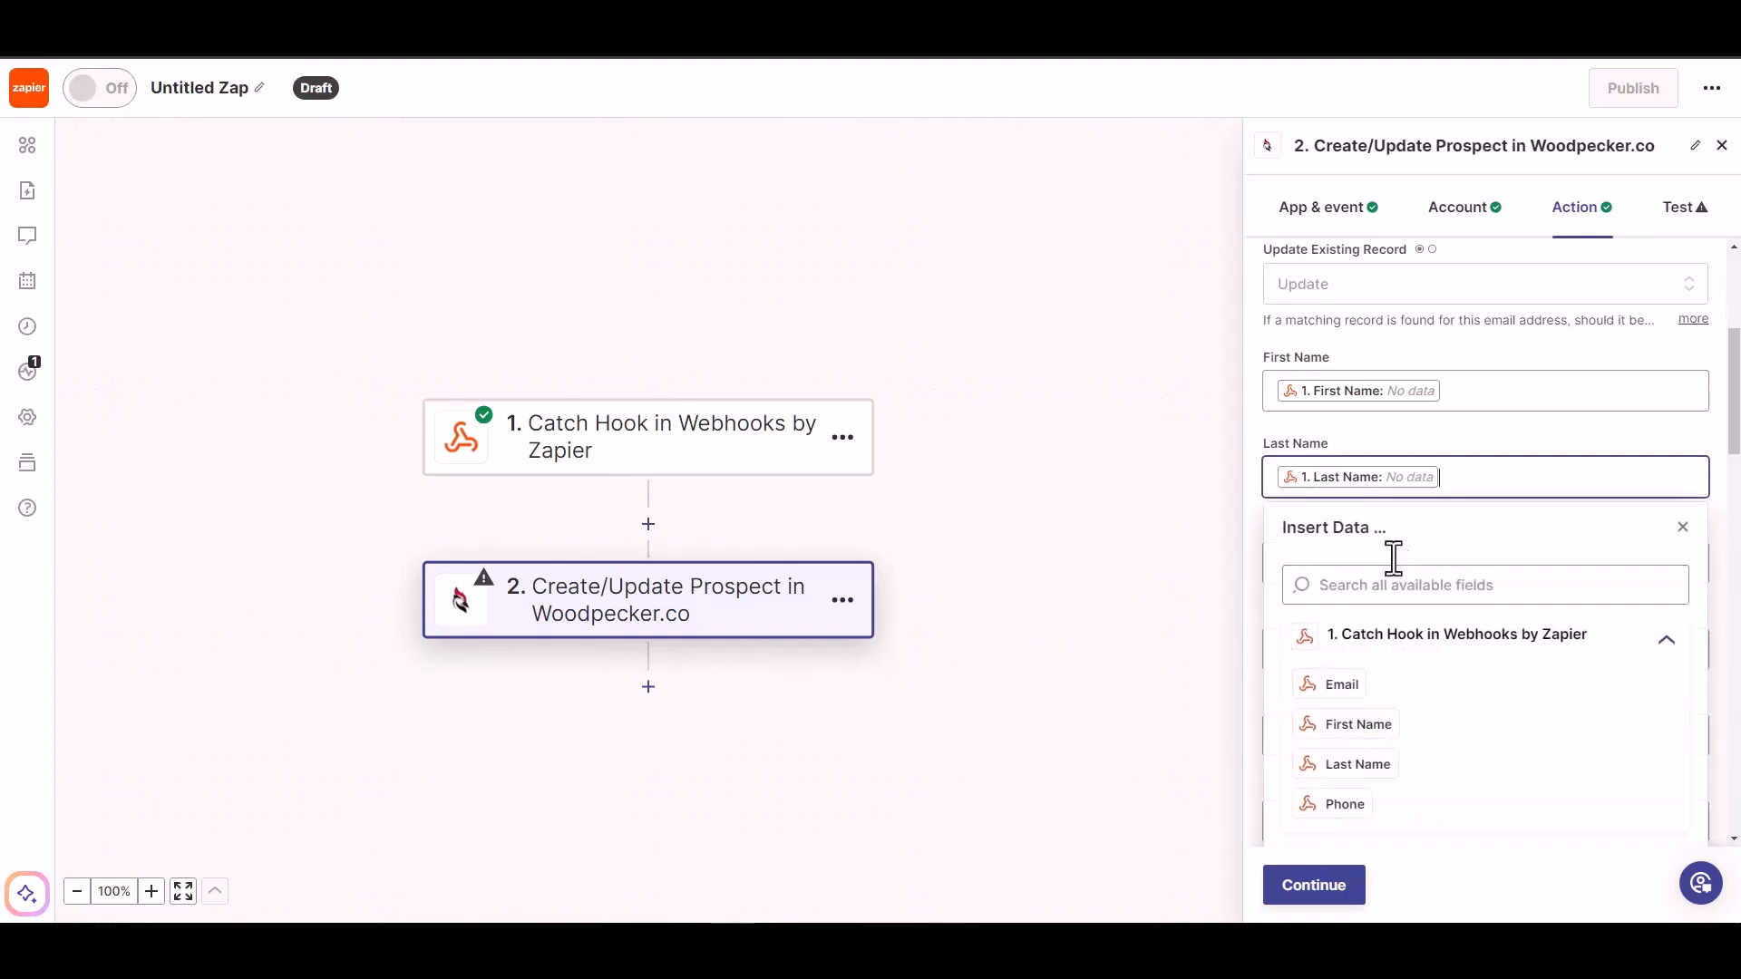
click(1446, 462)
scroll(1446, 462, down, 2)
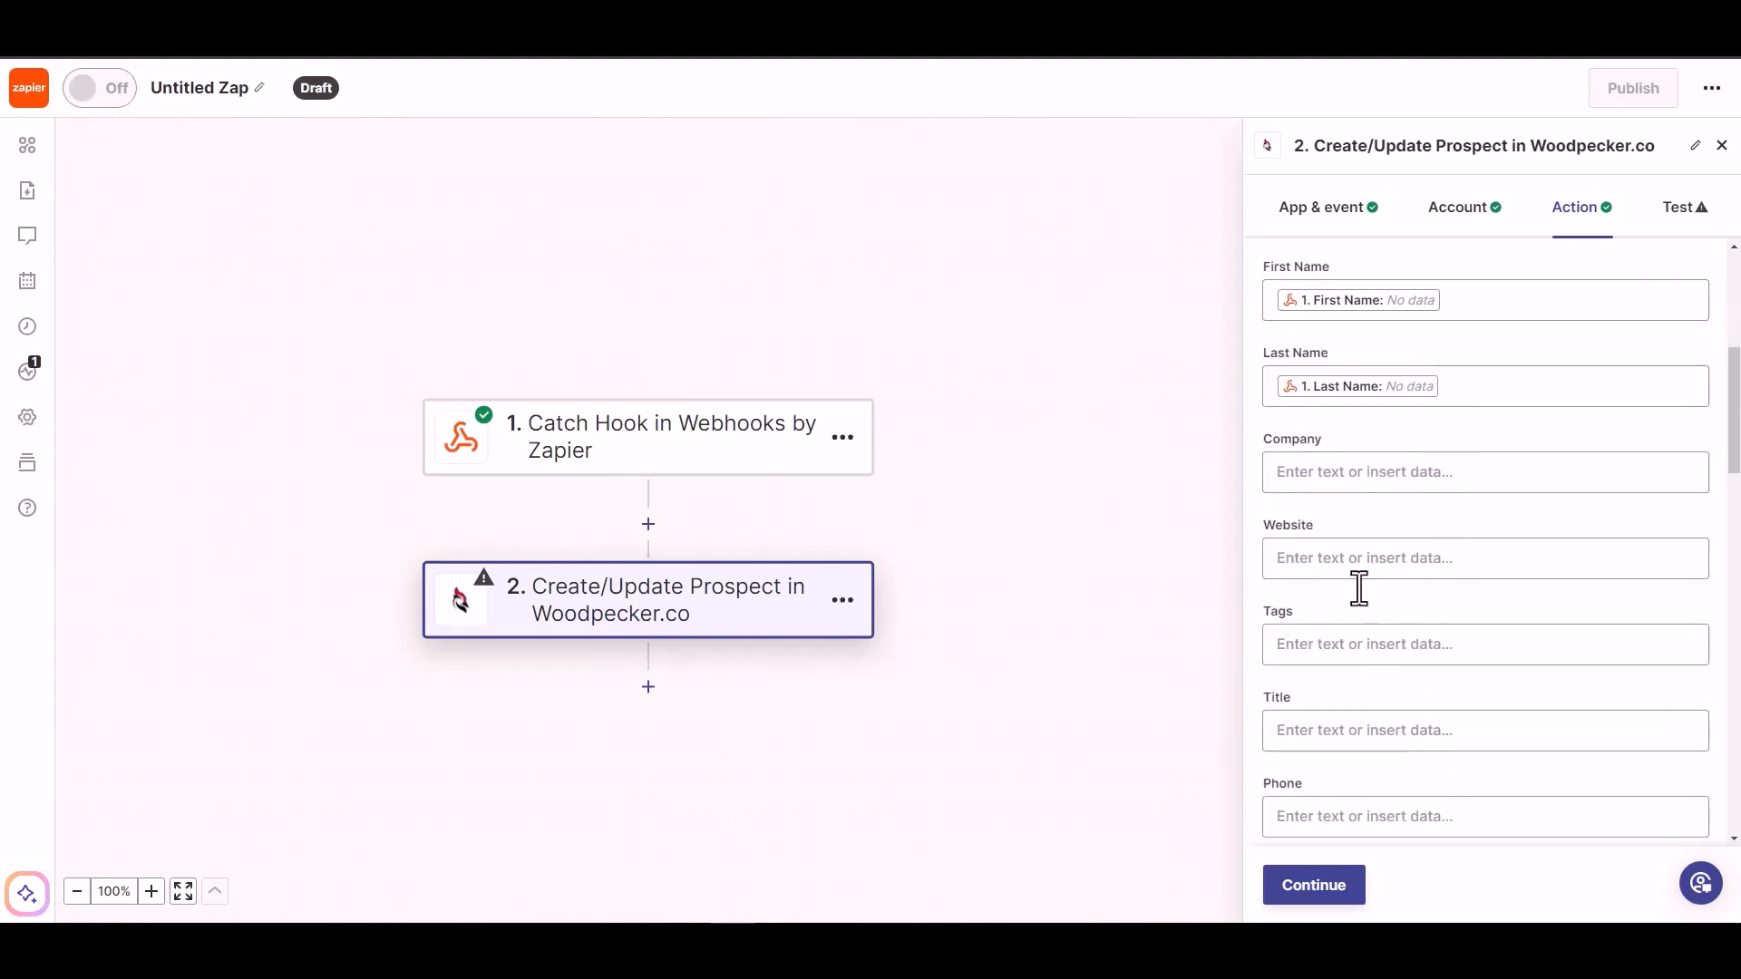
scroll(1352, 746, down, 2)
click(1364, 728)
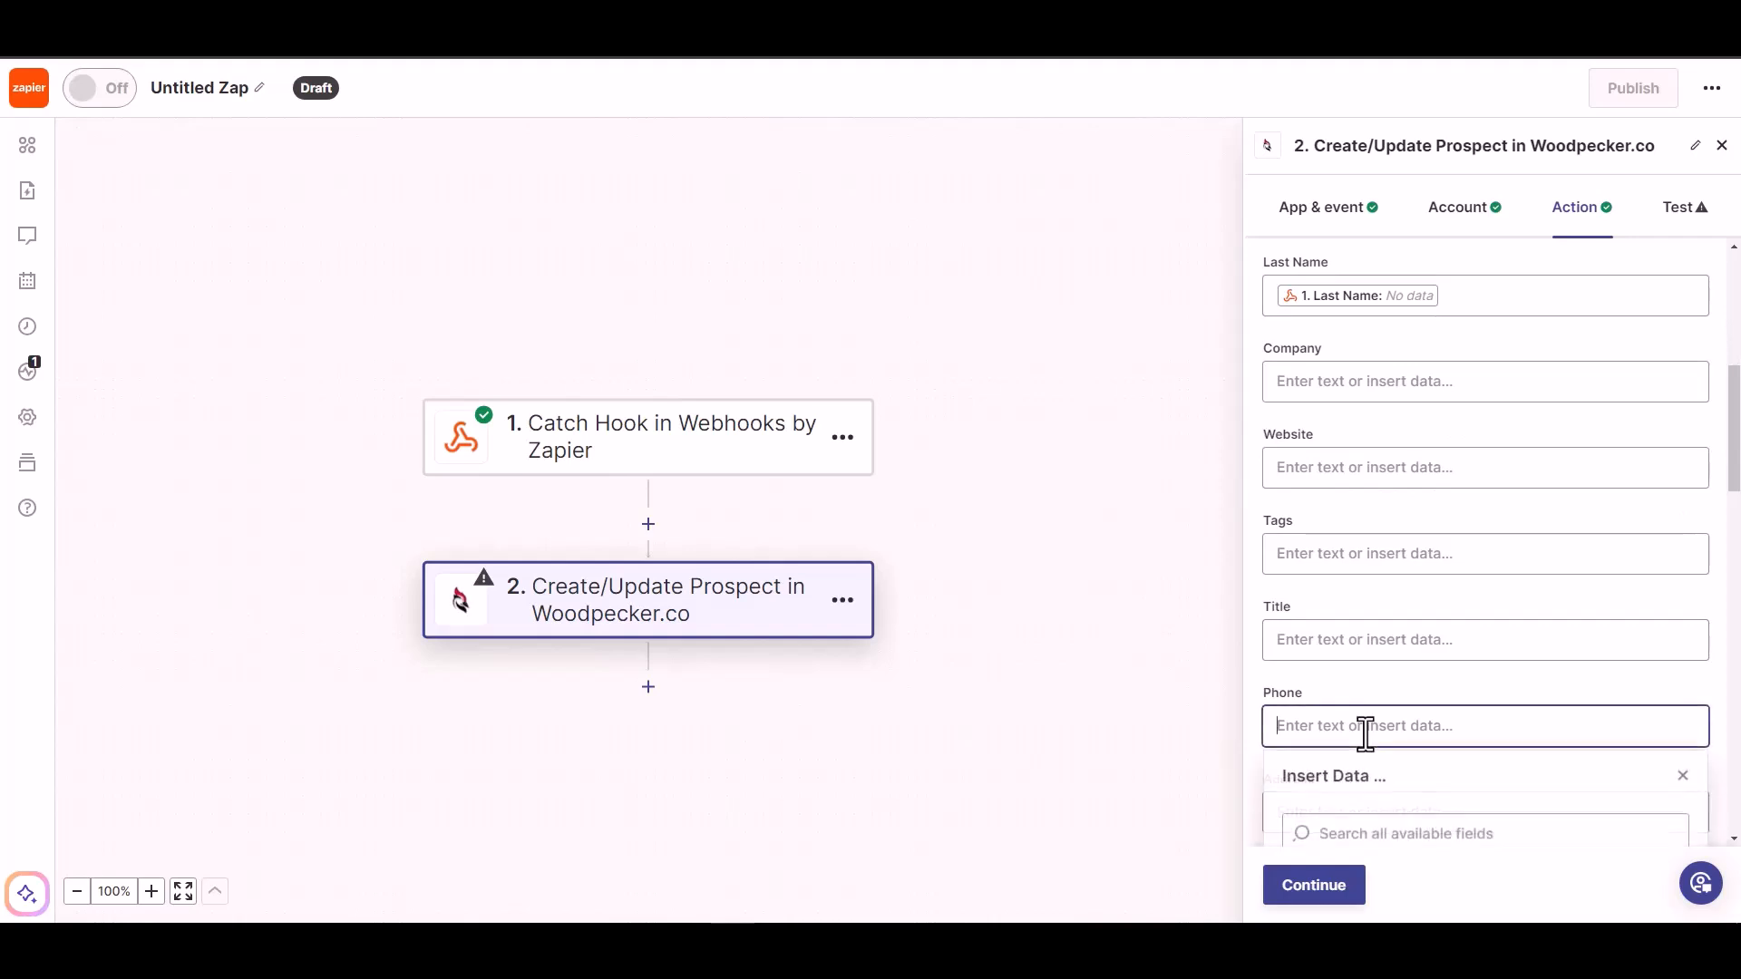
scroll(1368, 816, down, 3)
click(1352, 781)
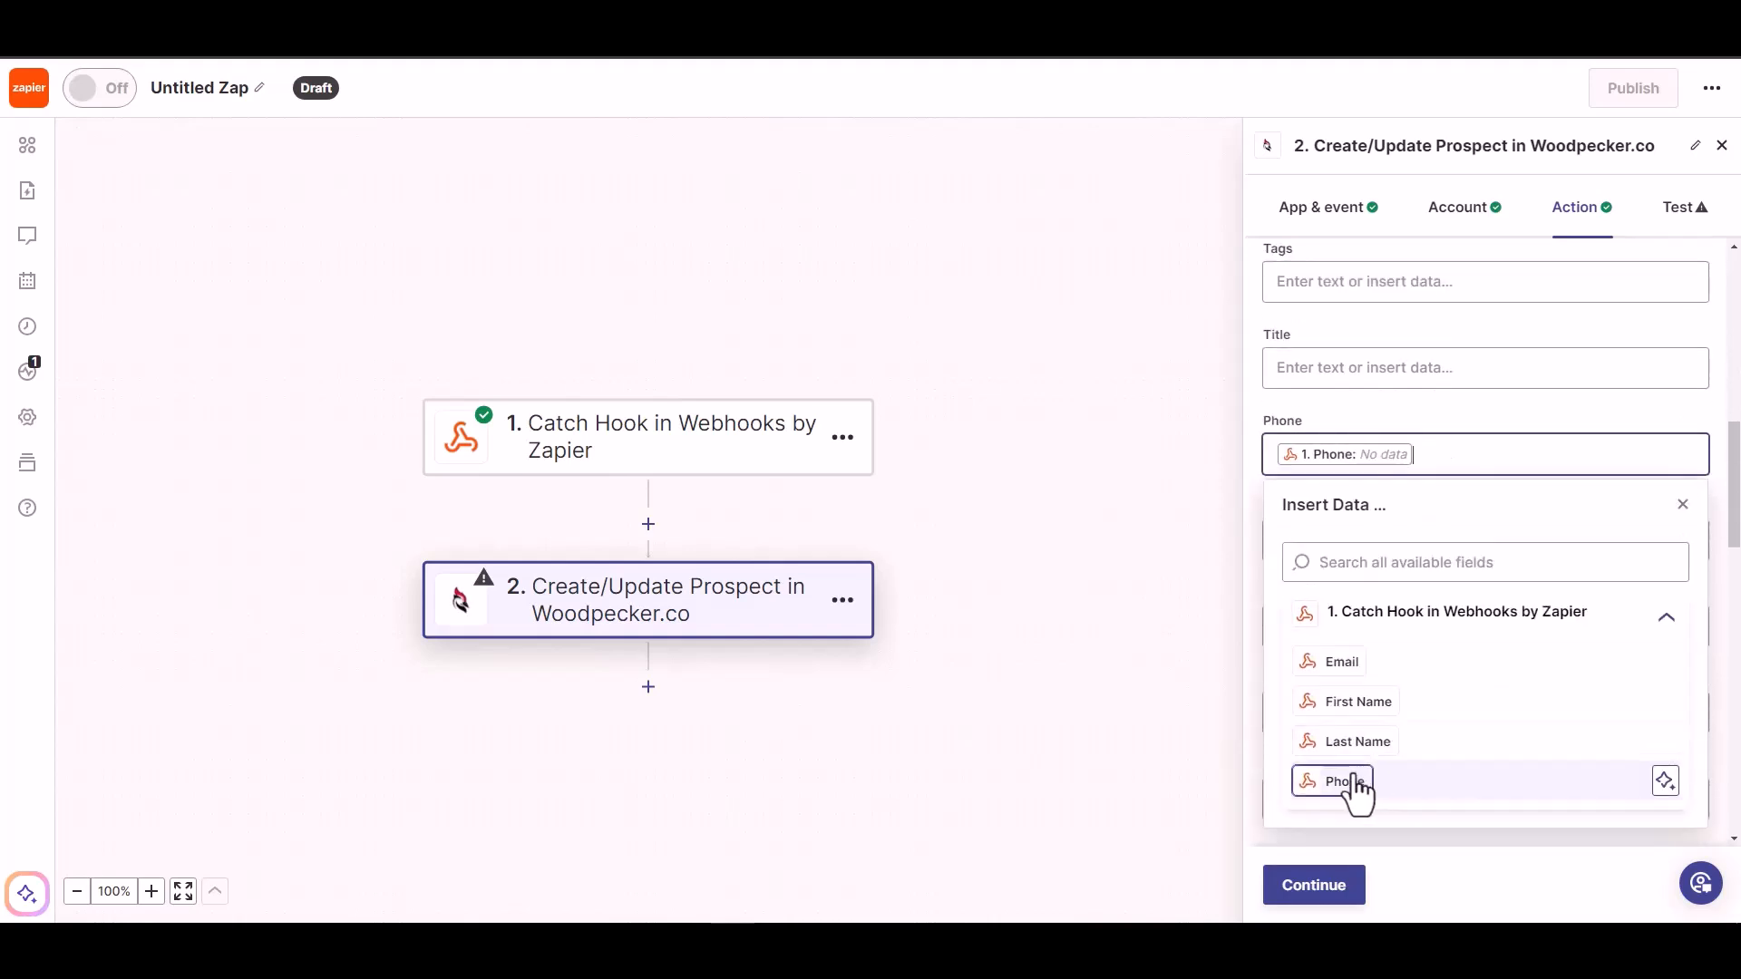
click(1423, 400)
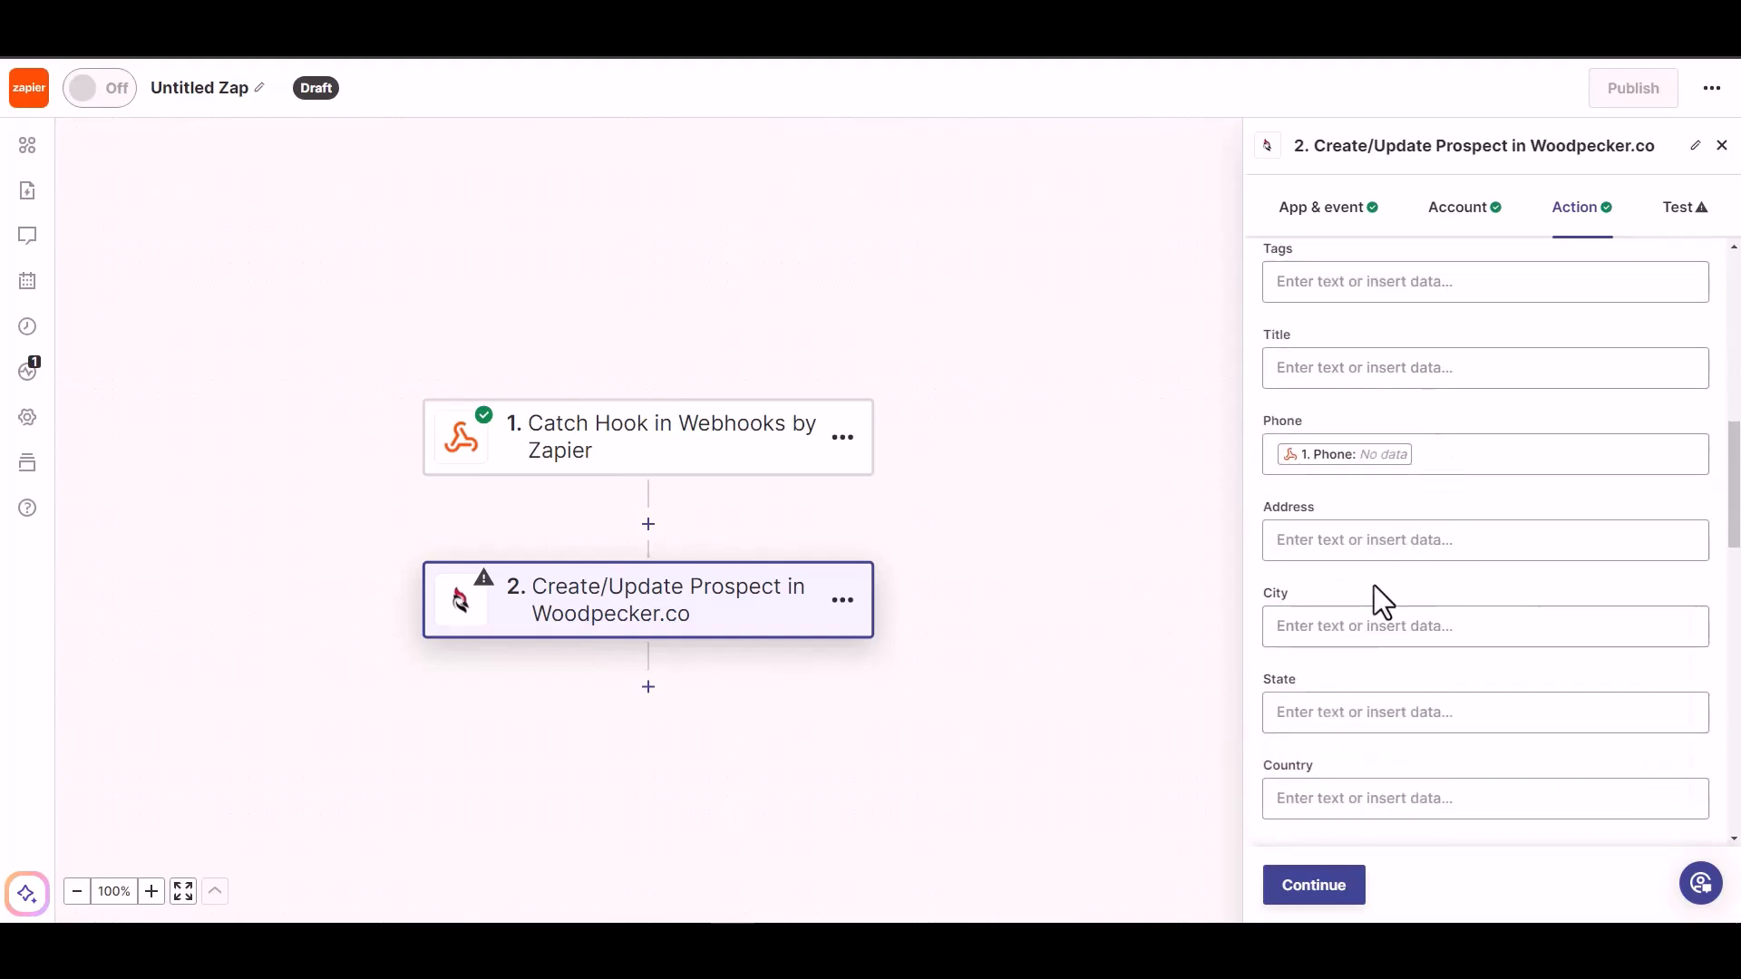
scroll(1451, 635, down, 5)
- Continue past the field mapping, skip the action test and publish the Zap
click(1306, 889)
click(1349, 885)
click(1429, 894)
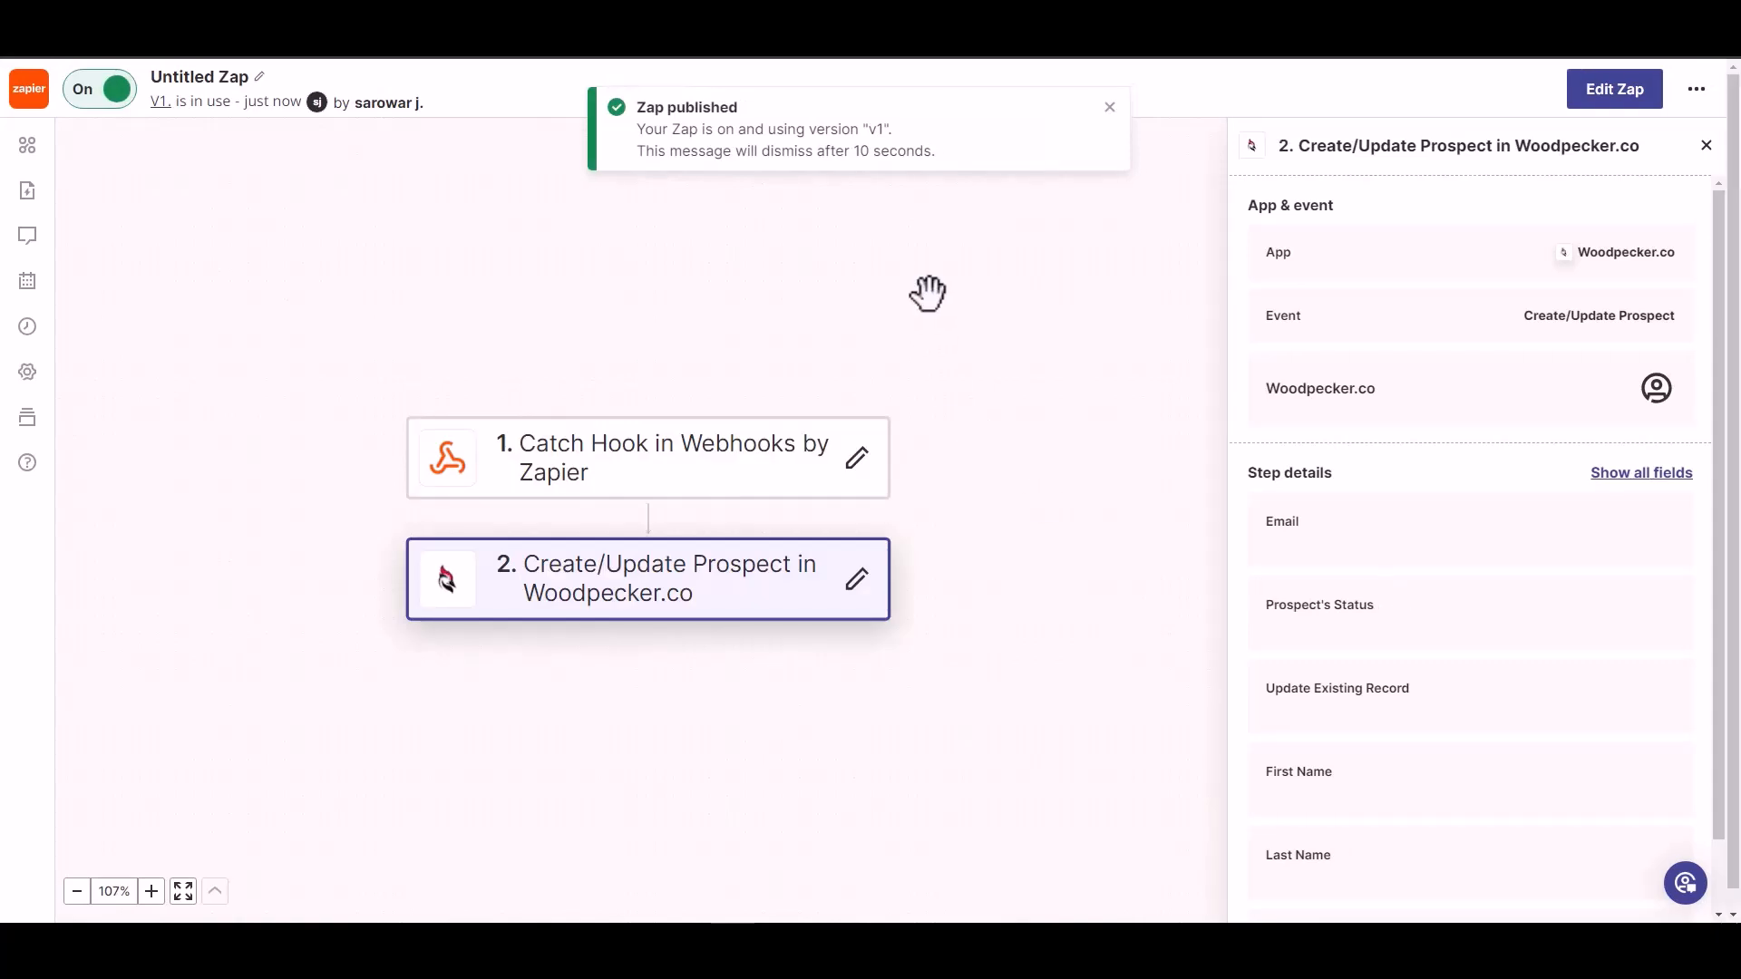
- Rename the Untitled Zap to 'Bit Integrations'
click(214, 76)
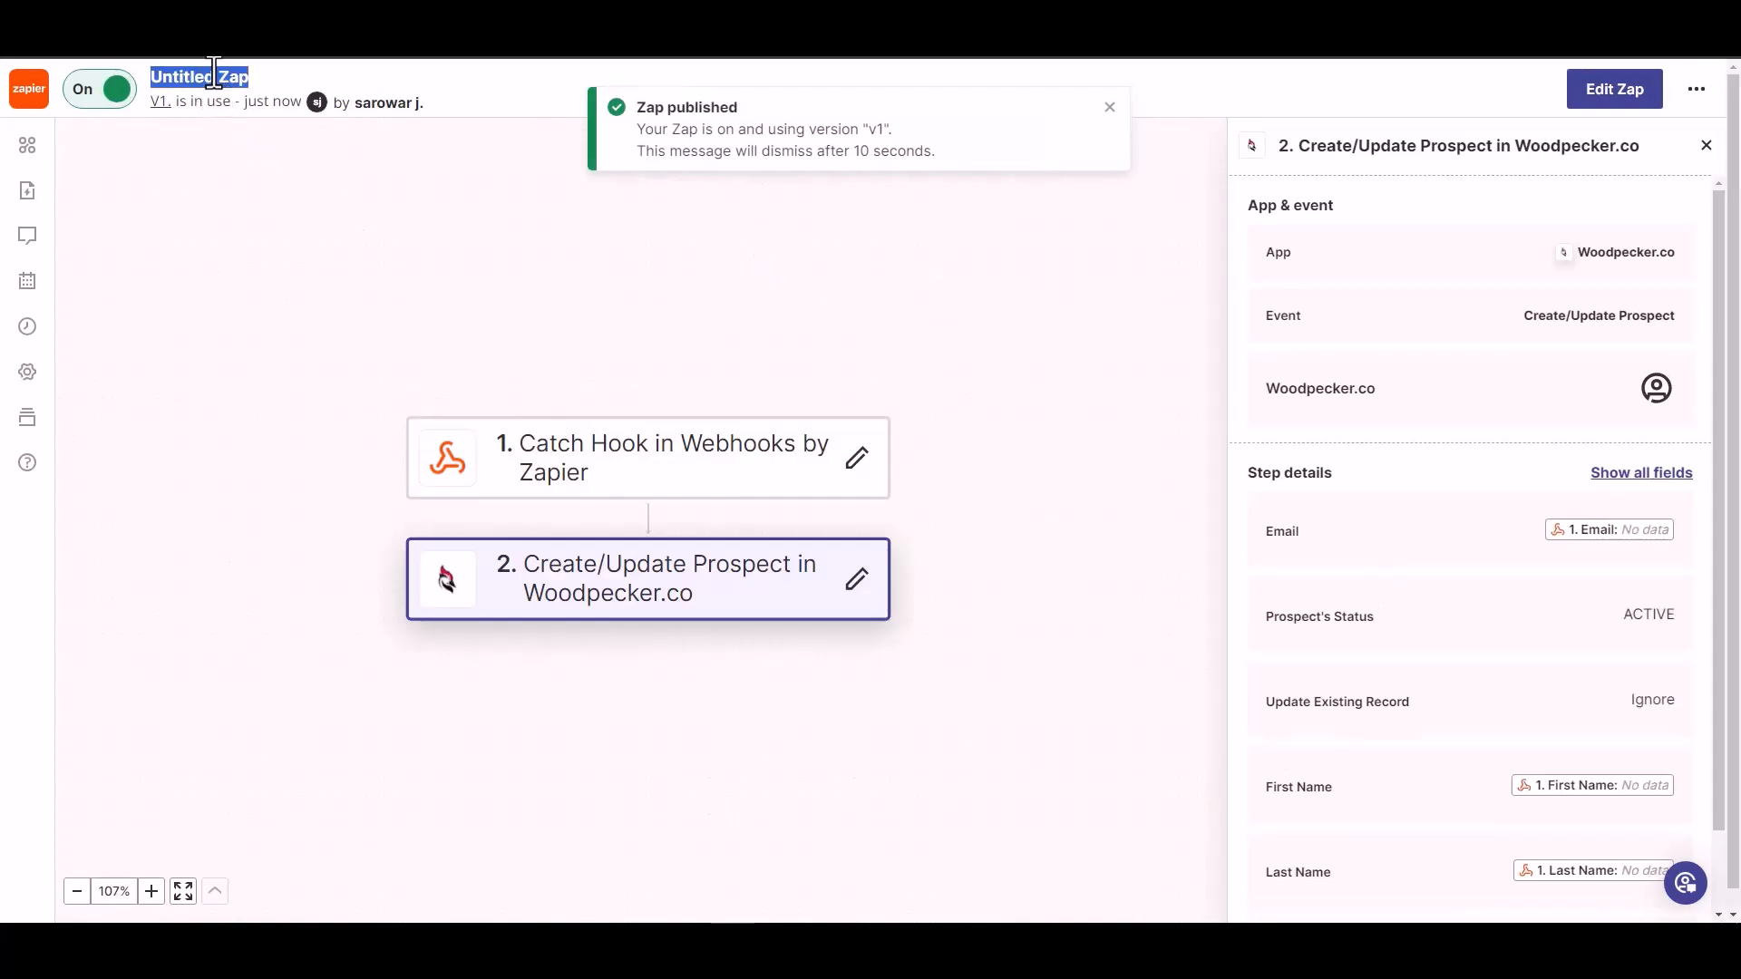
text(Bit Integrations)
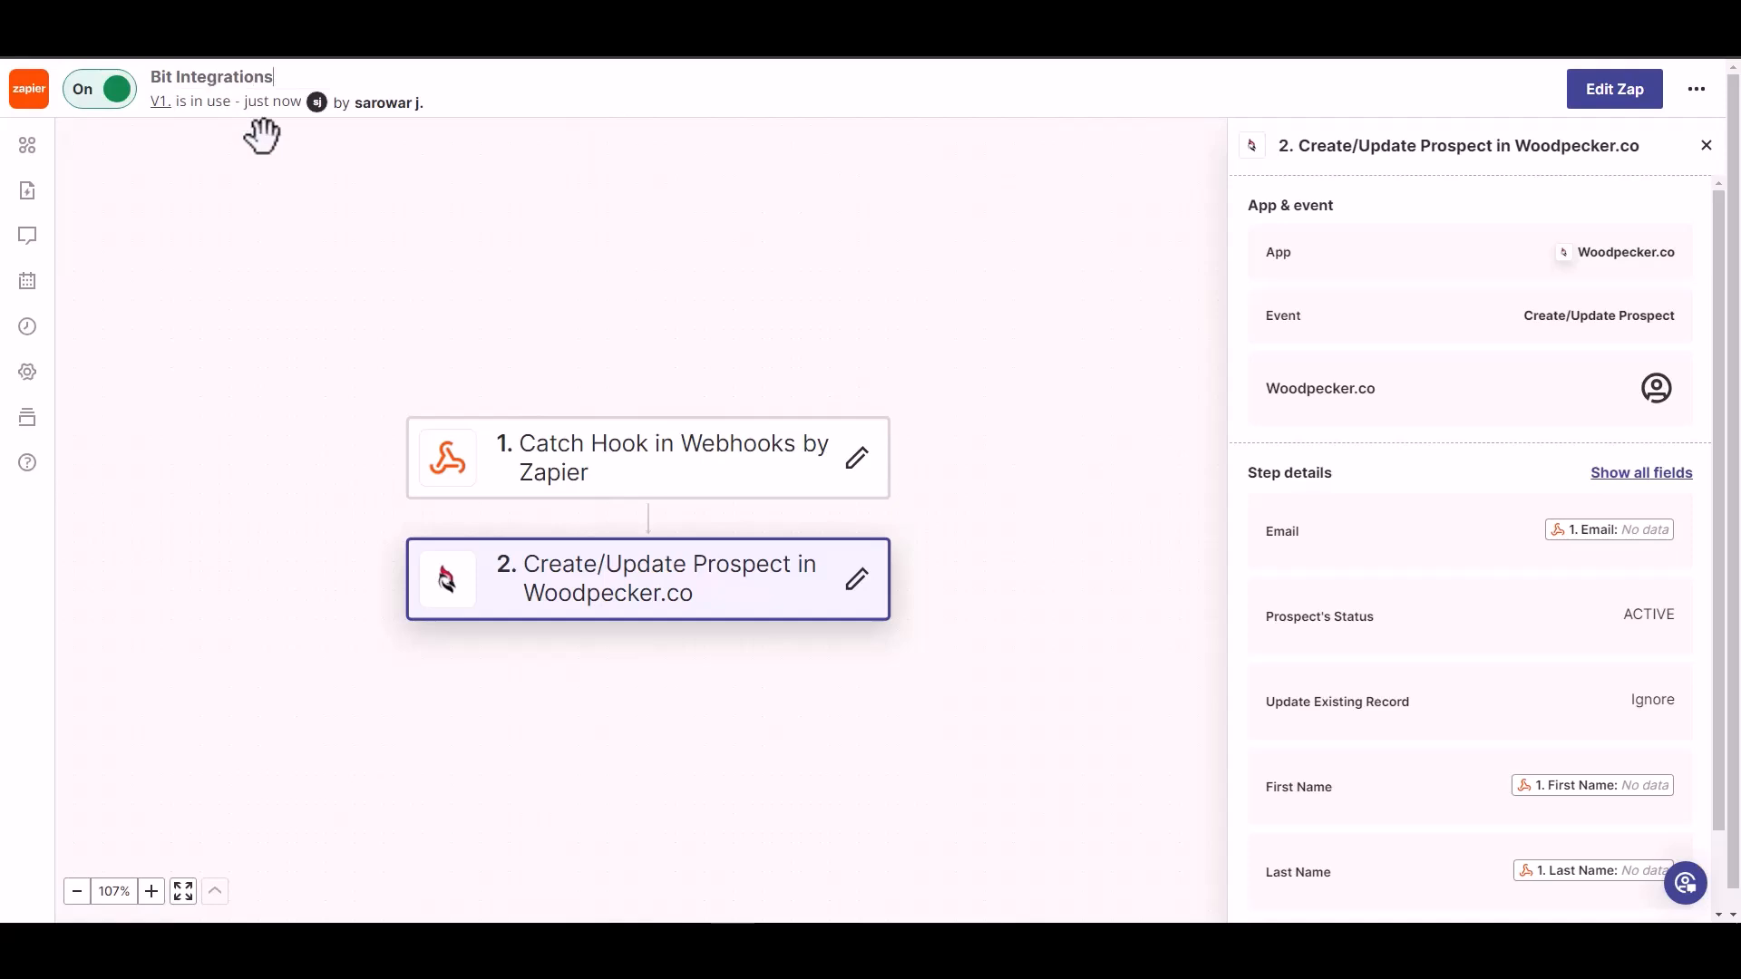
click(311, 176)
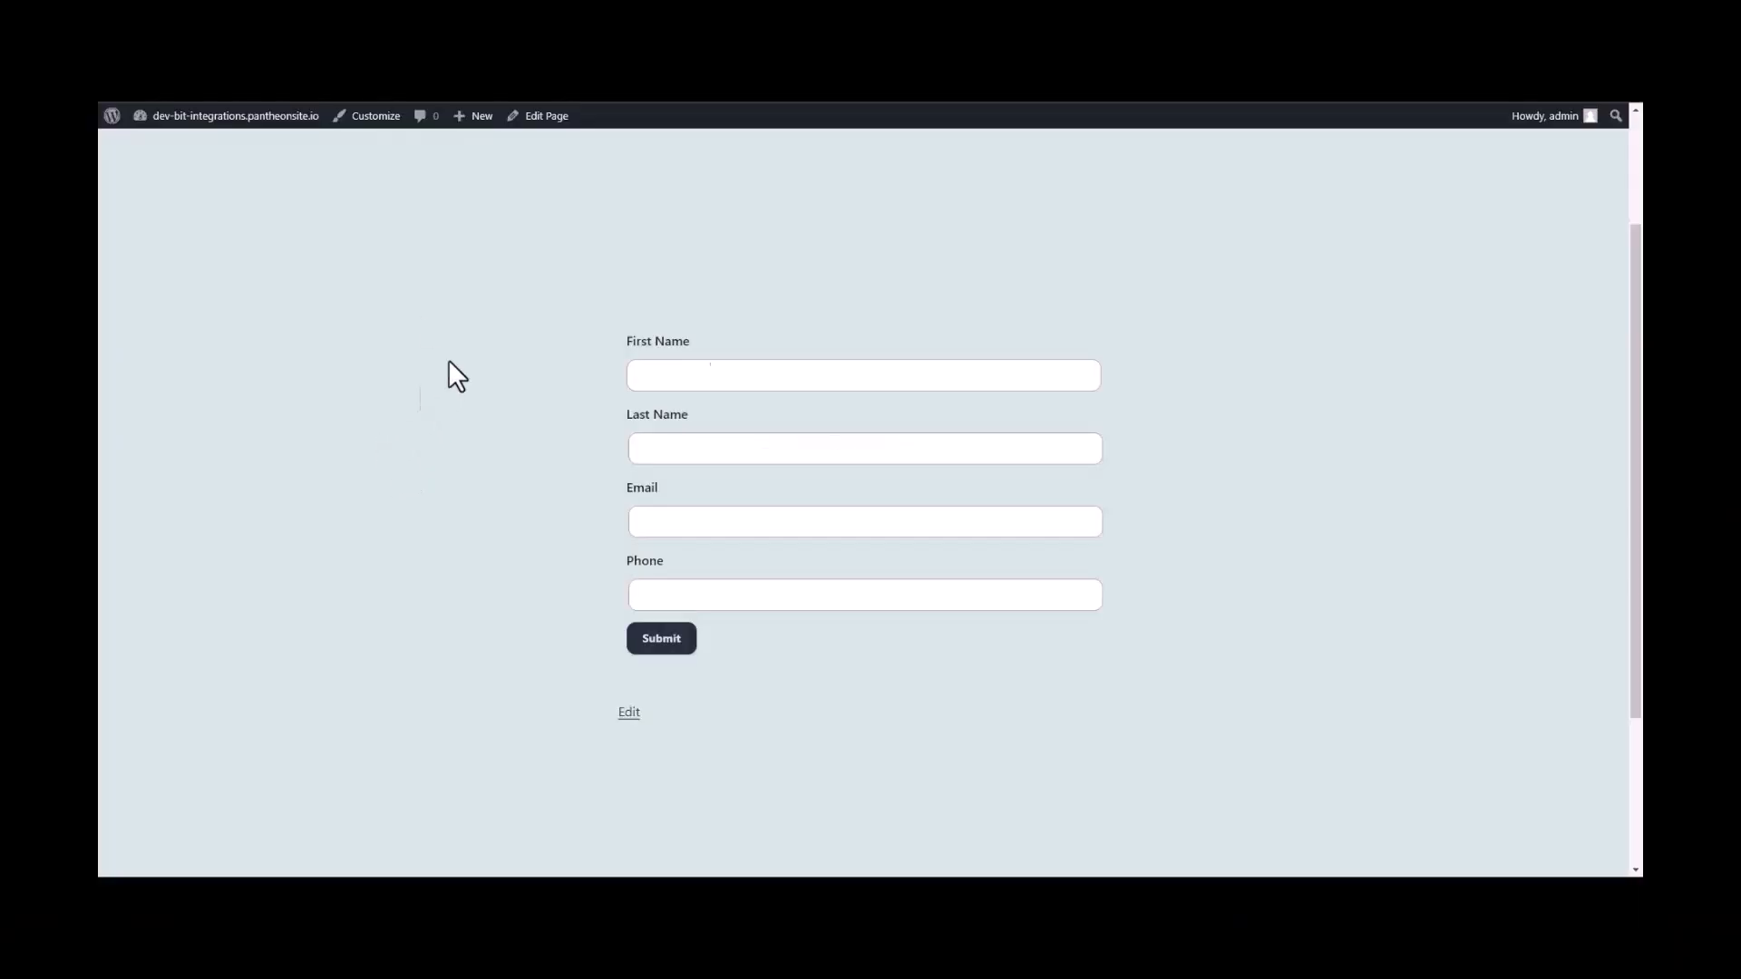
- Submit the front-end form with first name Bit, last name Integrations, plus an email and phone number
click(793, 374)
text(Bit)
key(Tab)
text(Integrations)
click(665, 524)
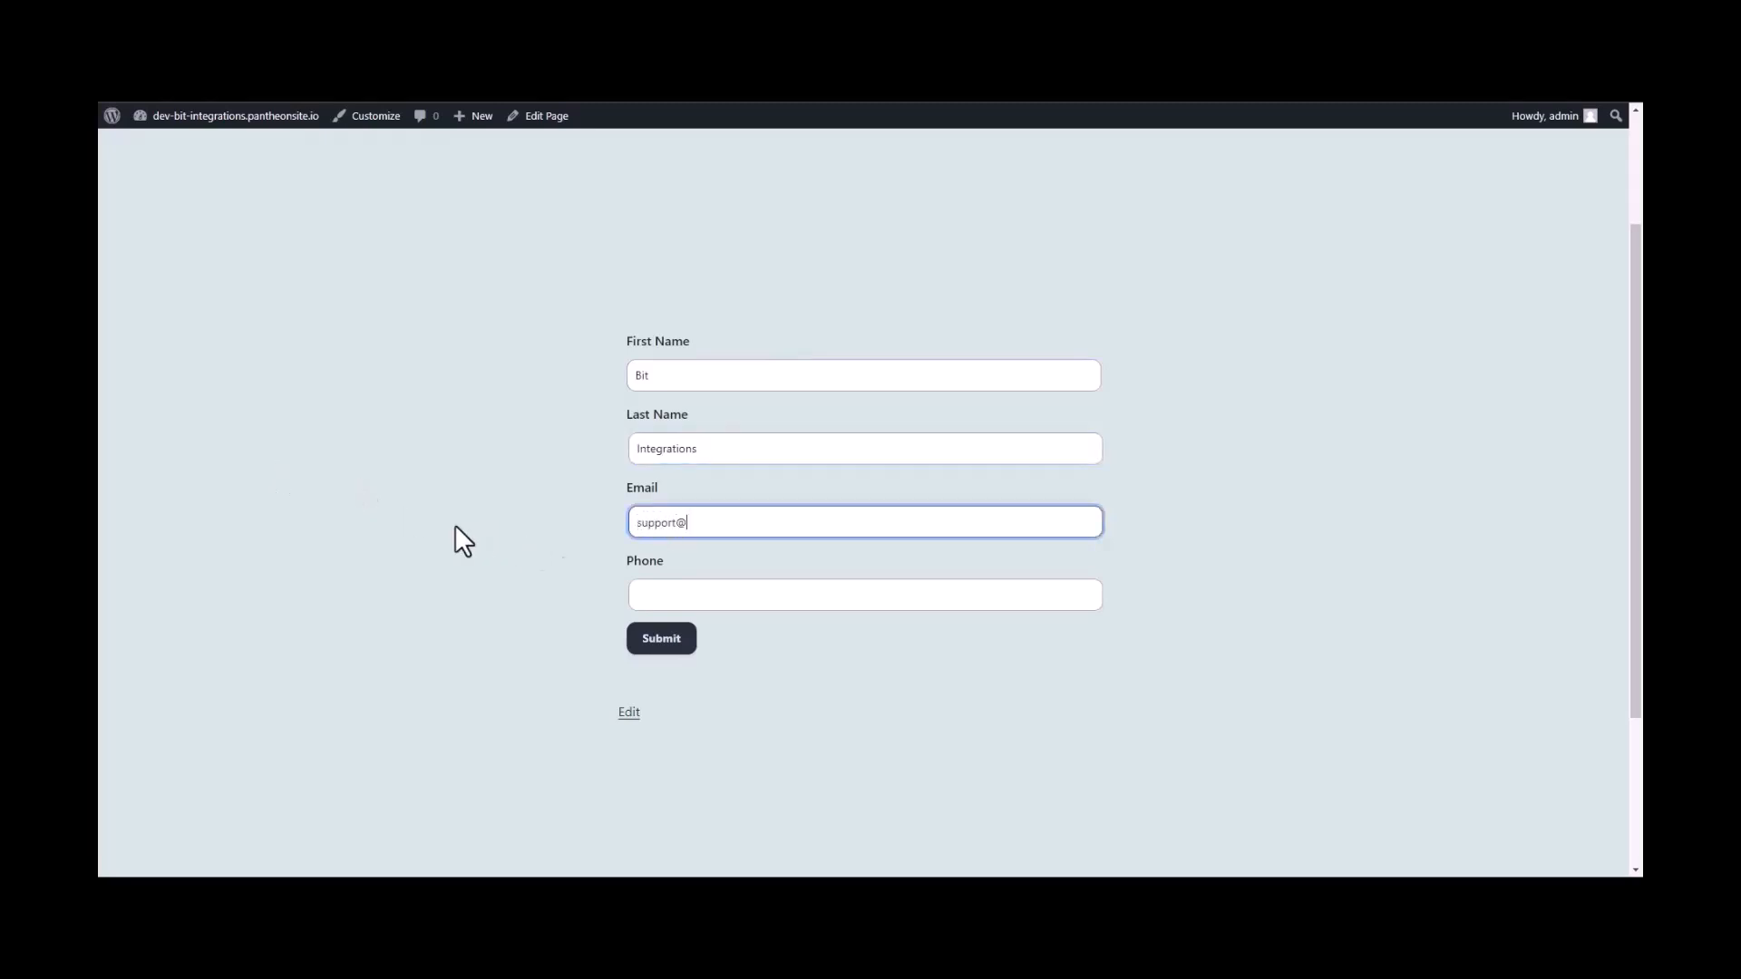
click(665, 590)
text(444555666)
click(667, 640)
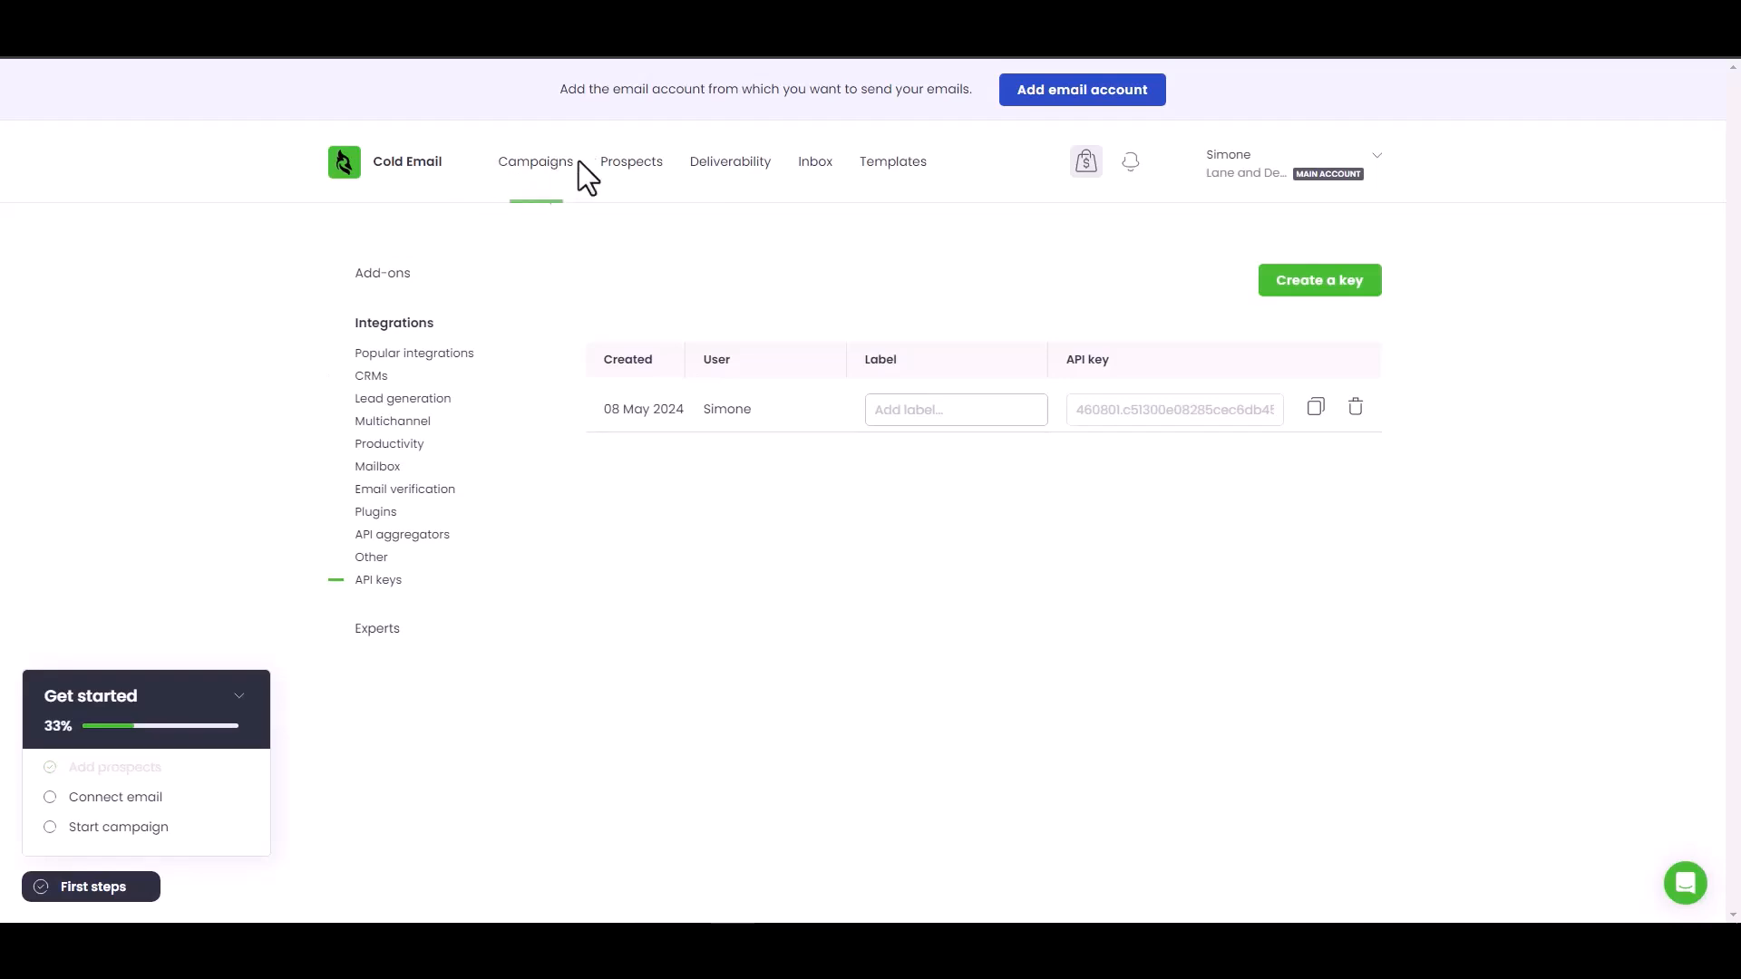
- In Woodpecker Prospects, check the new ACTIVE Bit Integrations prospect, leaving its email unchanged
click(646, 165)
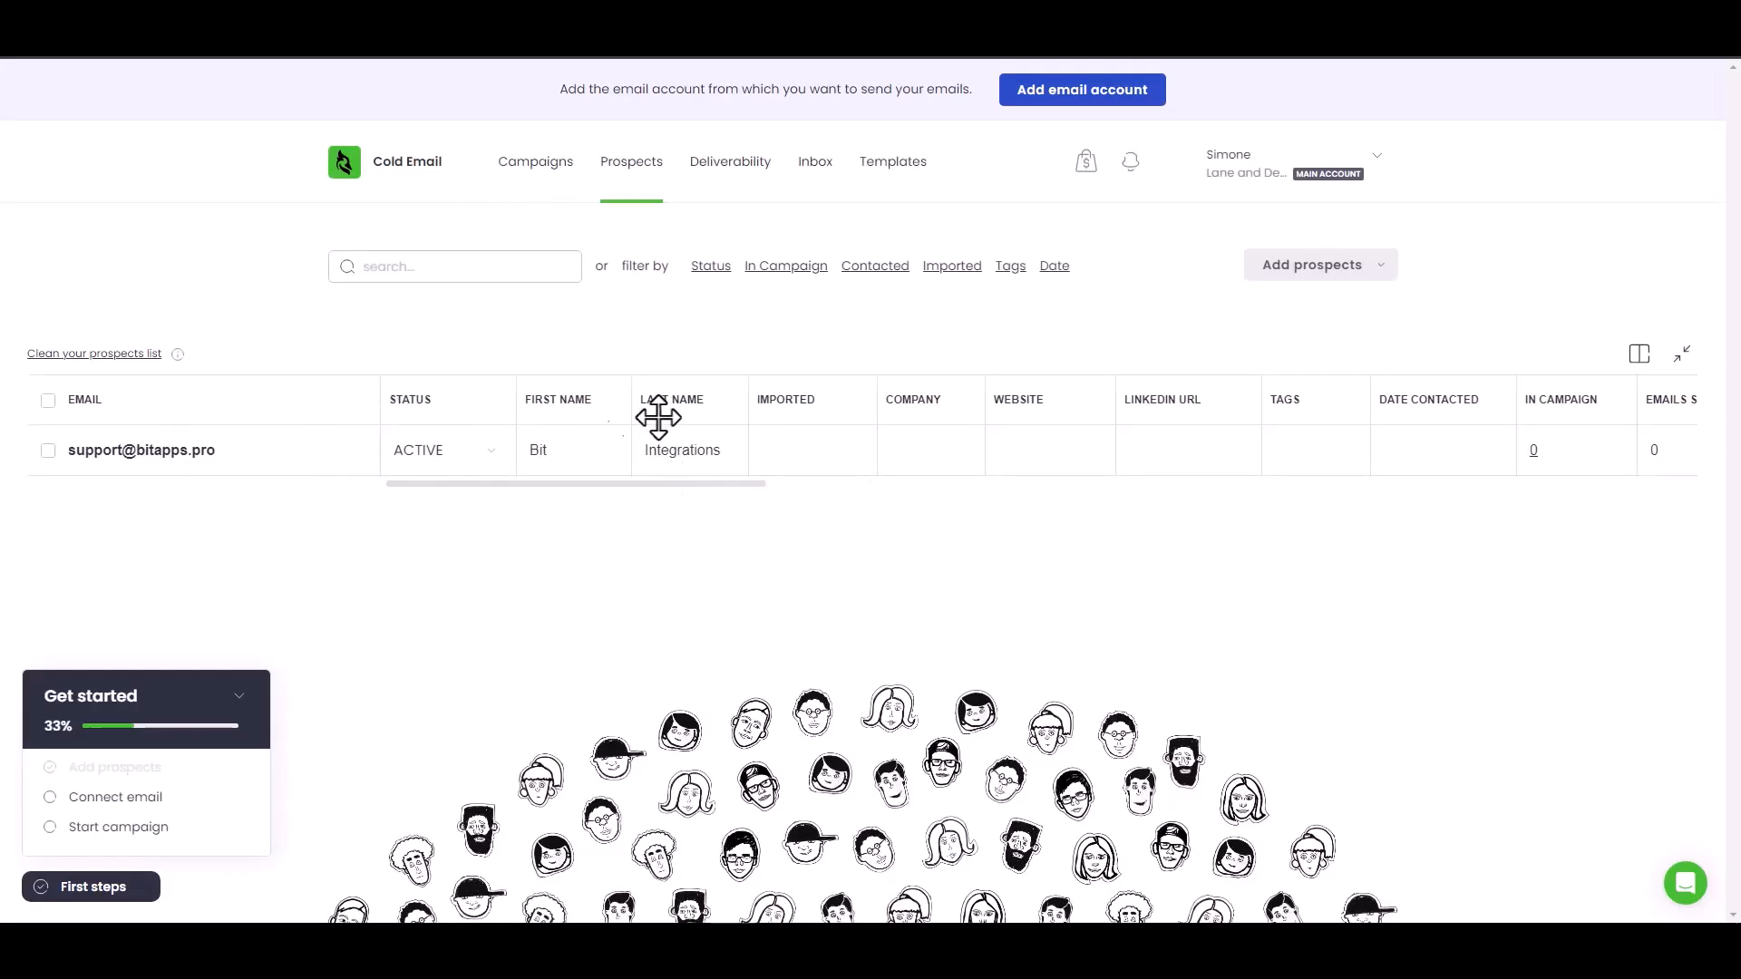
click(161, 458)
click(251, 551)
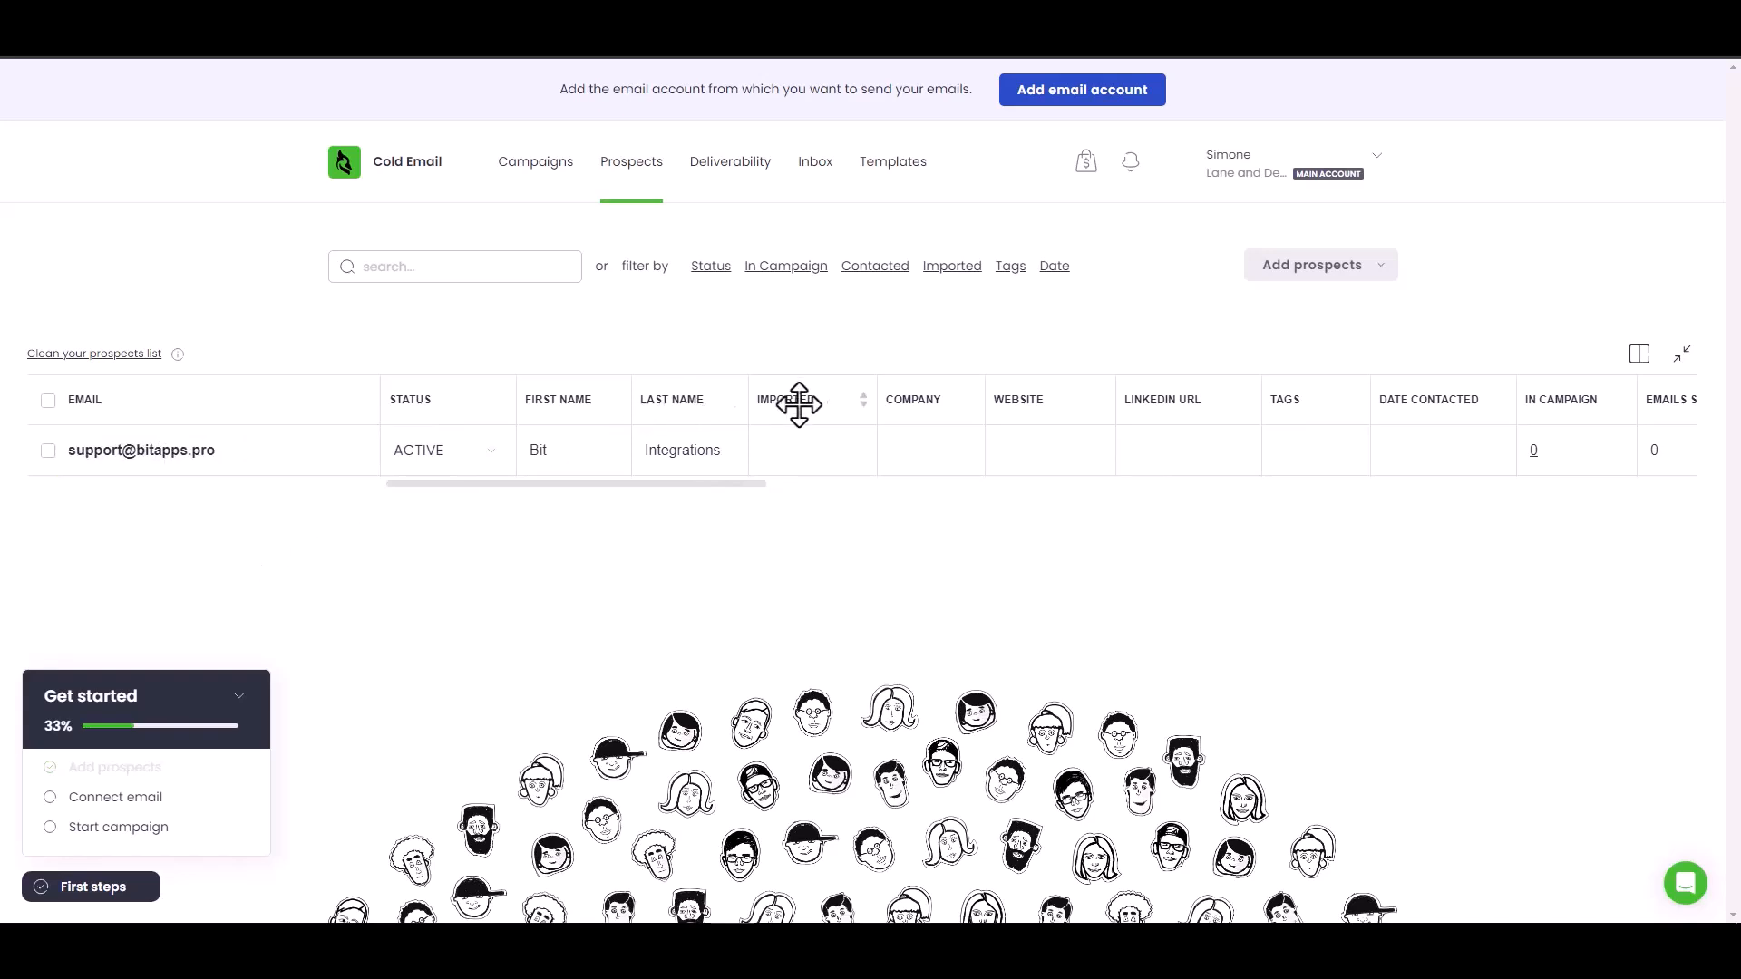